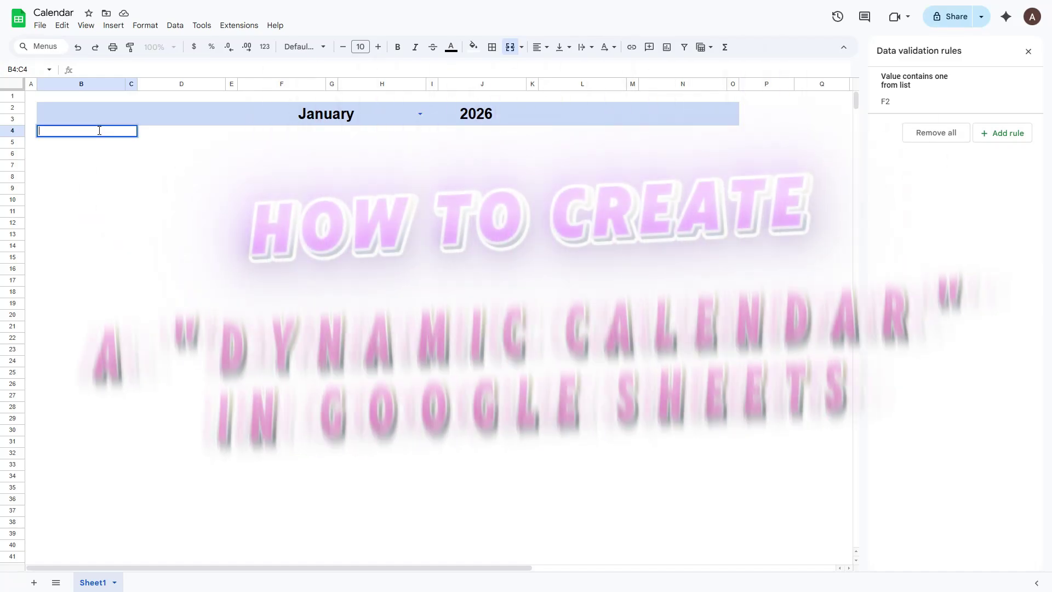
Enter Monday in B4 and auto-fill the weekdays through Sunday across row 4 to column O.
type("nd")
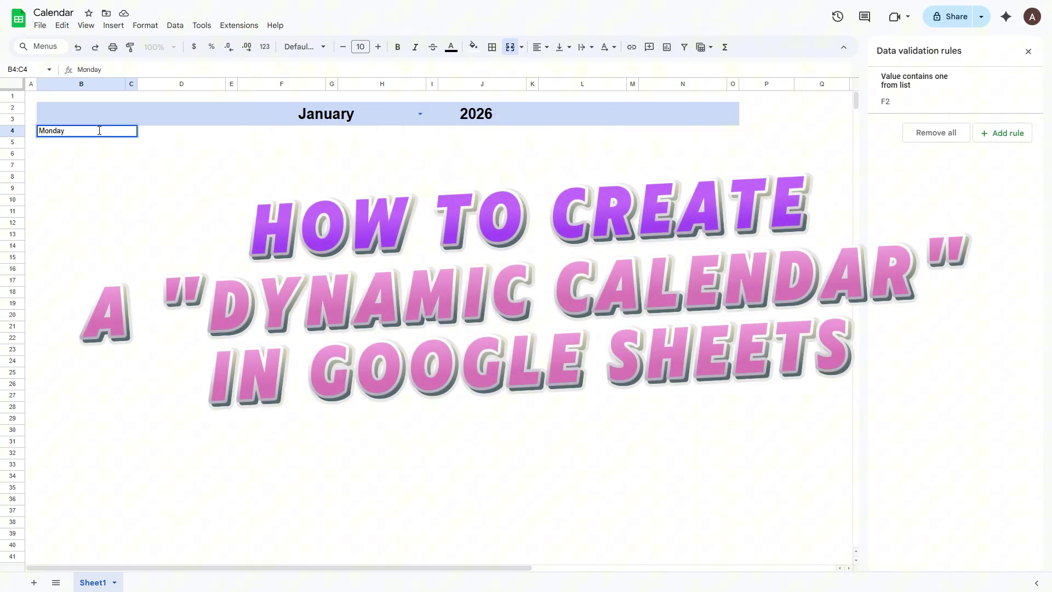
type("ay")
key("Return")
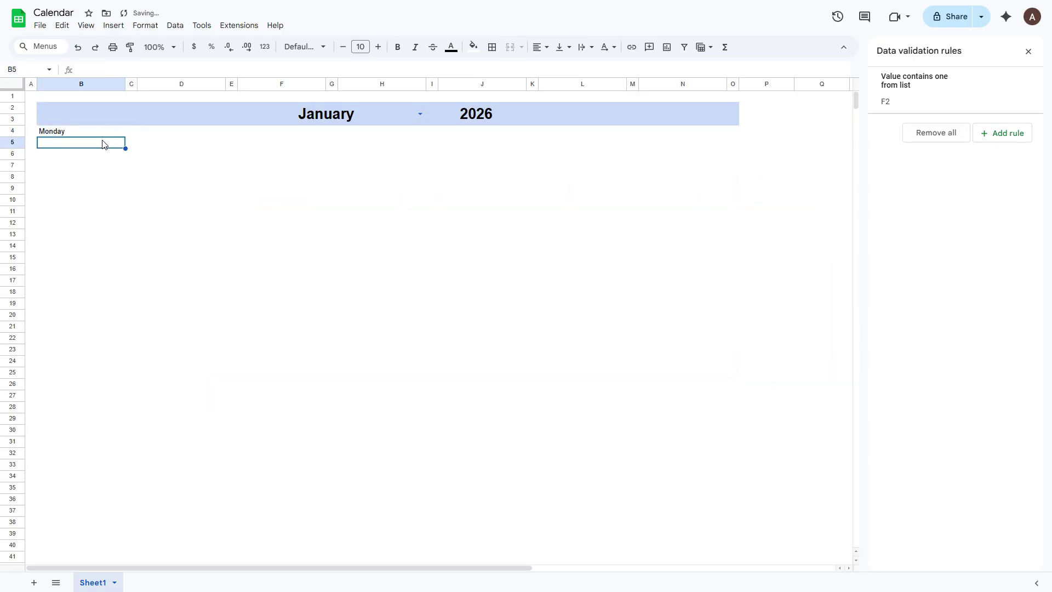
left_click(106, 135)
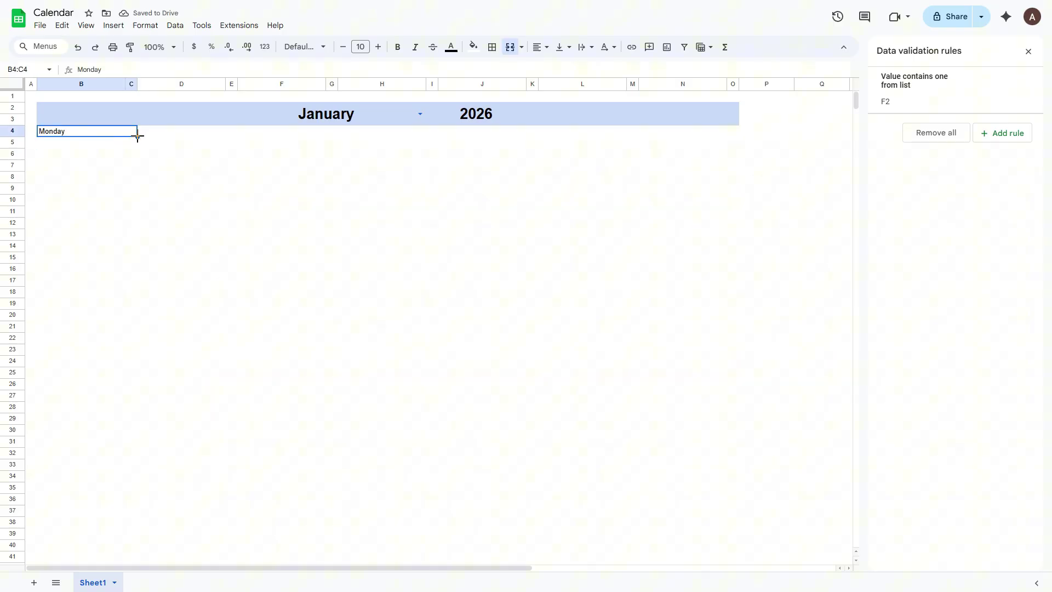
left_click_drag(137, 136, 729, 138)
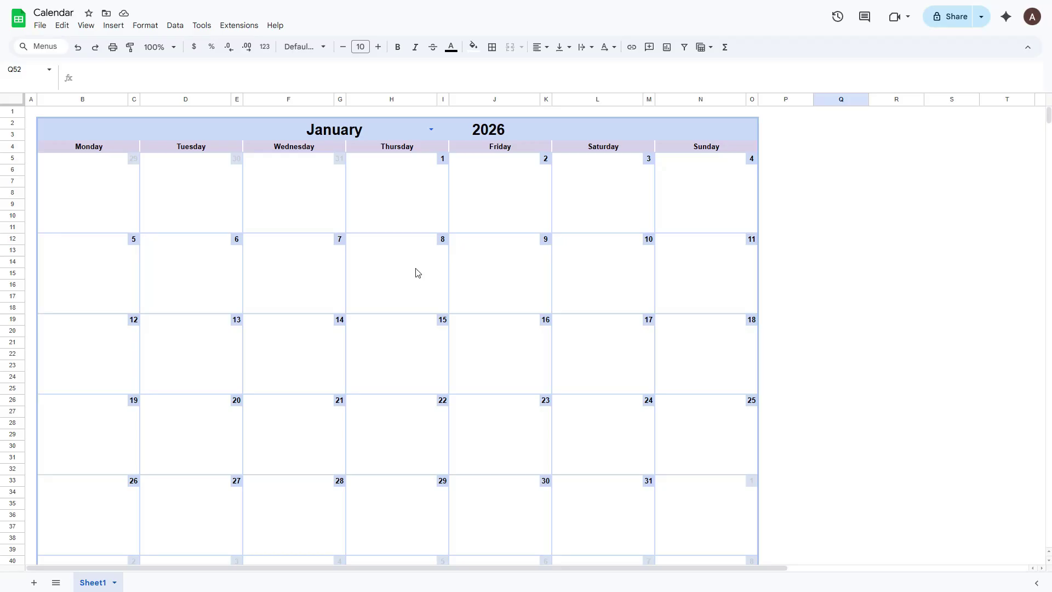
left_click(432, 129)
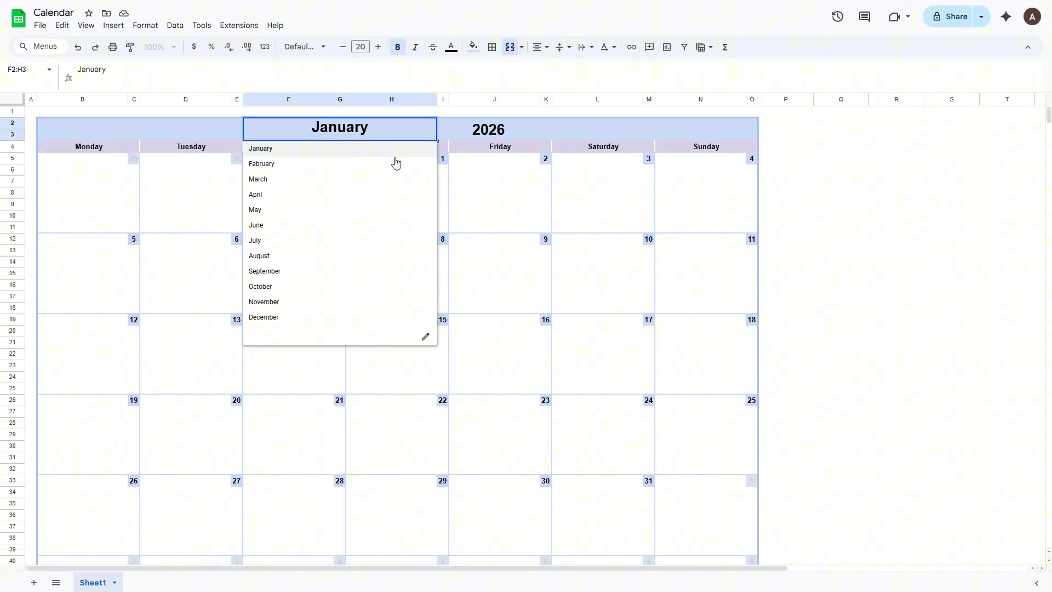
left_click(396, 164)
double_click(423, 133)
left_click(394, 180)
double_click(430, 127)
left_click(366, 226)
left_click(470, 128)
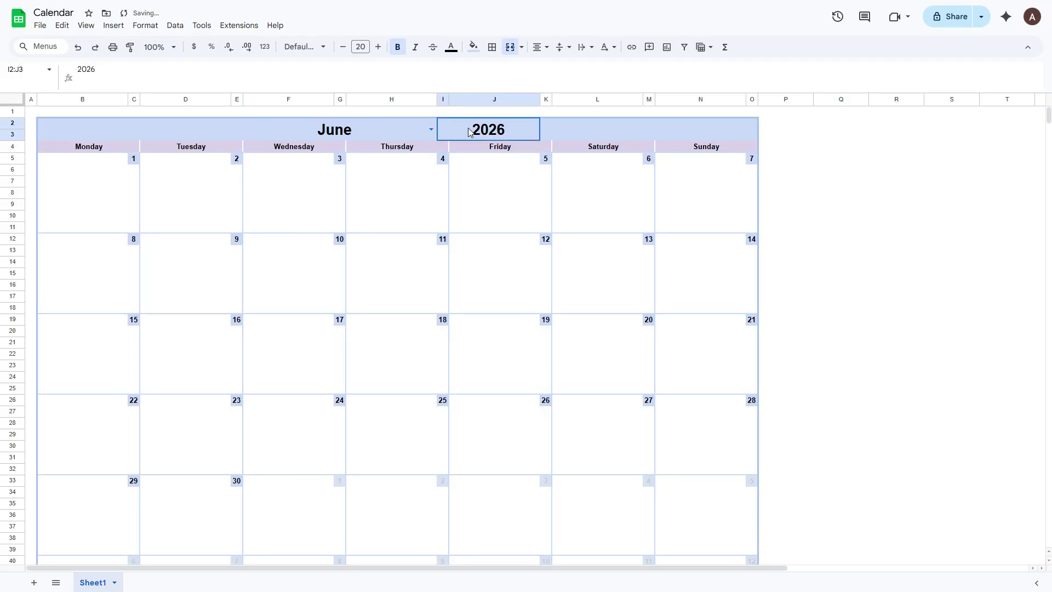
type("2027")
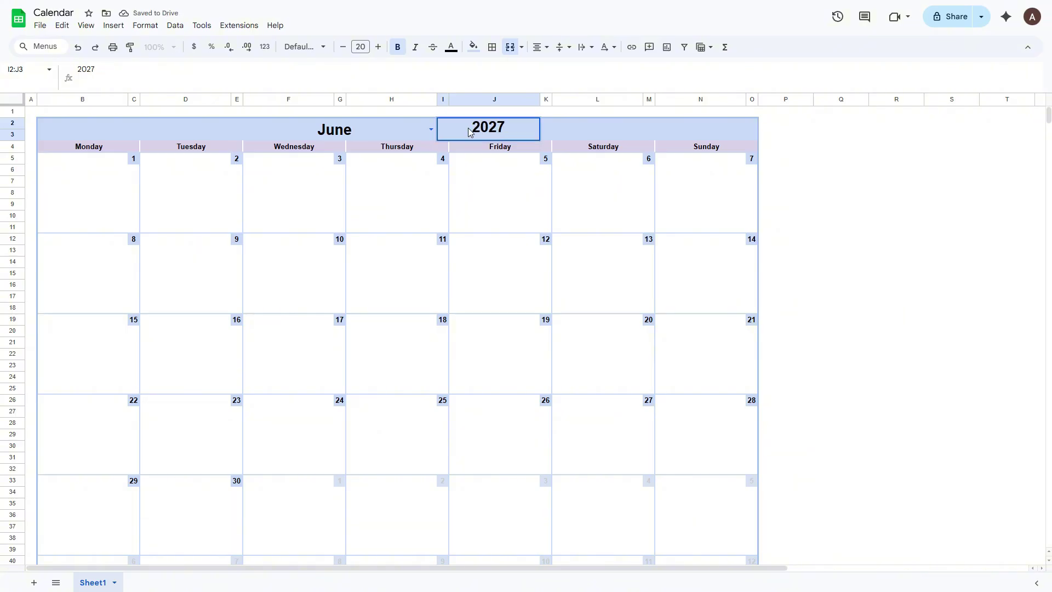
key("Return")
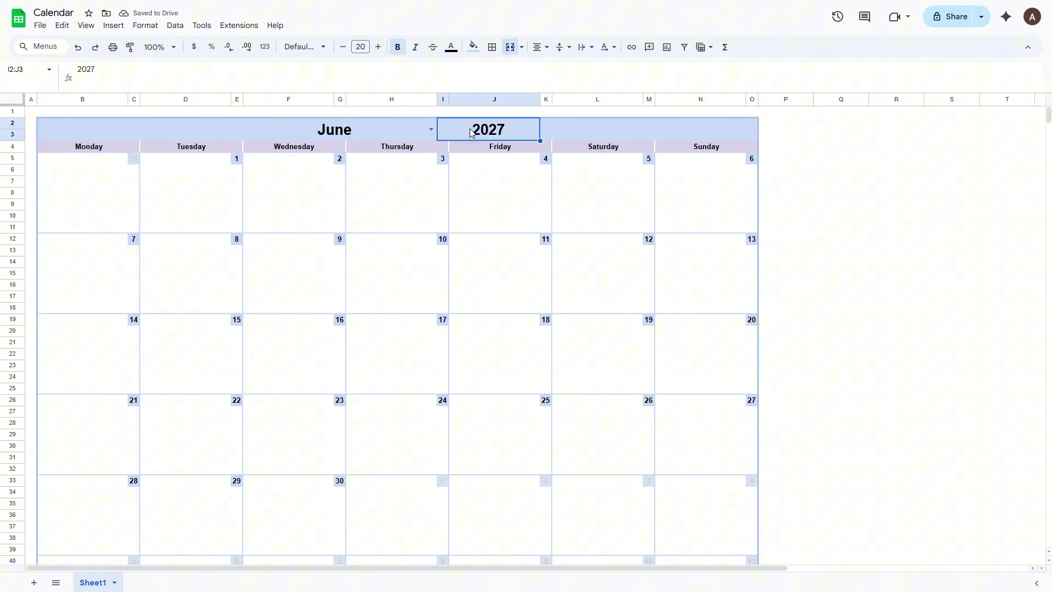
key("ctrl+z")
left_click(431, 130)
left_click(389, 147)
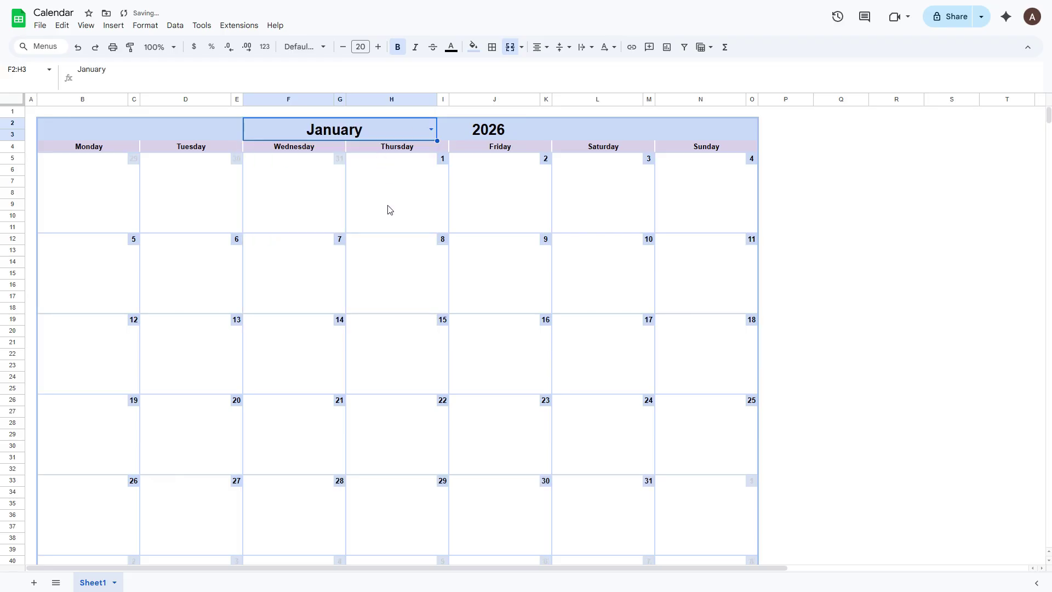
key("ctrl+p")
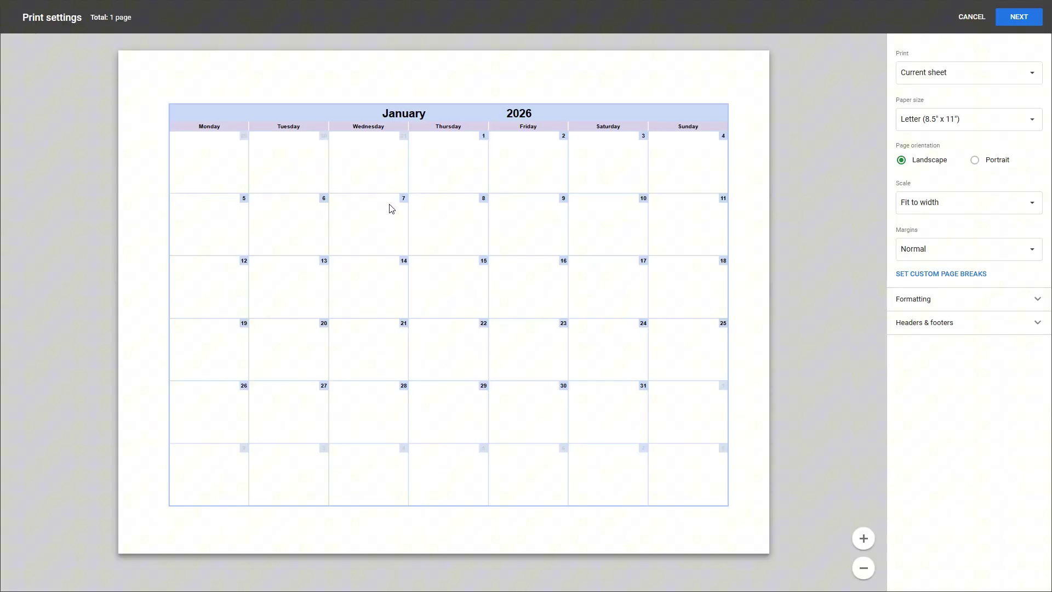
key("Escape")
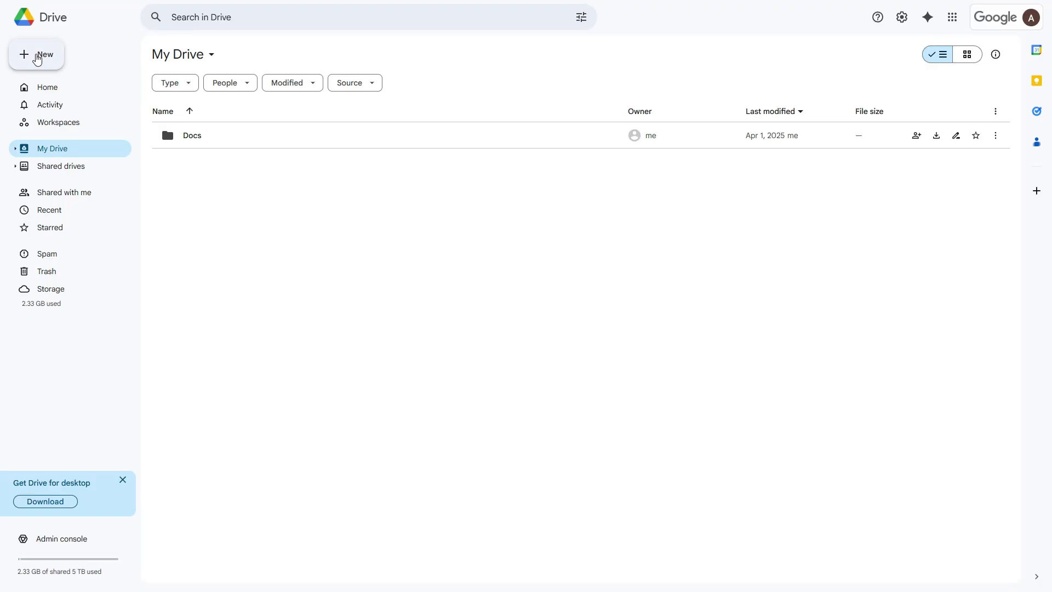
Create a new blank Google Sheets spreadsheet from the Drive New menu.
left_click(37, 57)
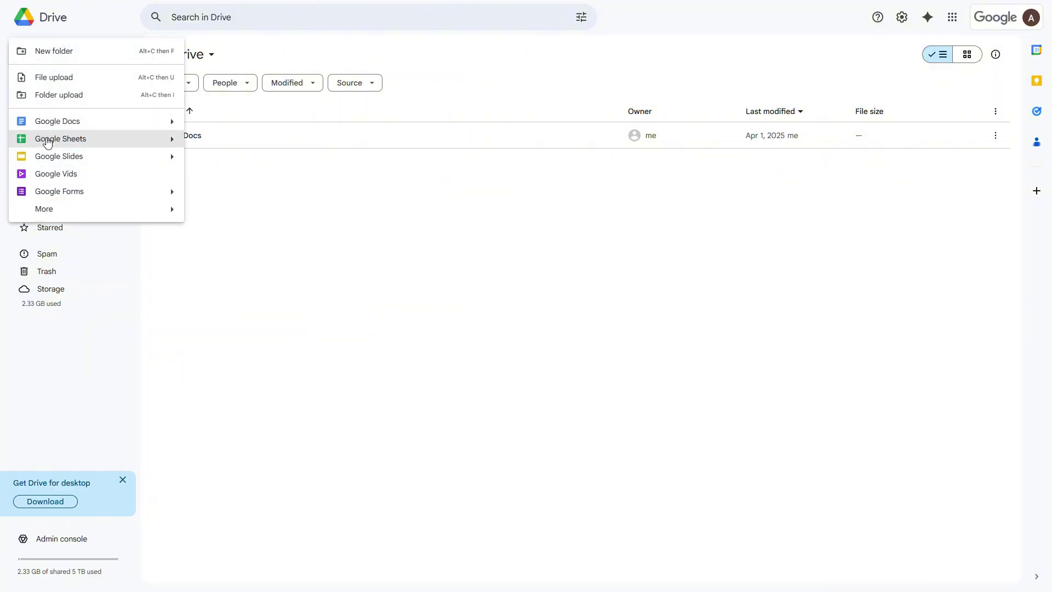
left_click(48, 141)
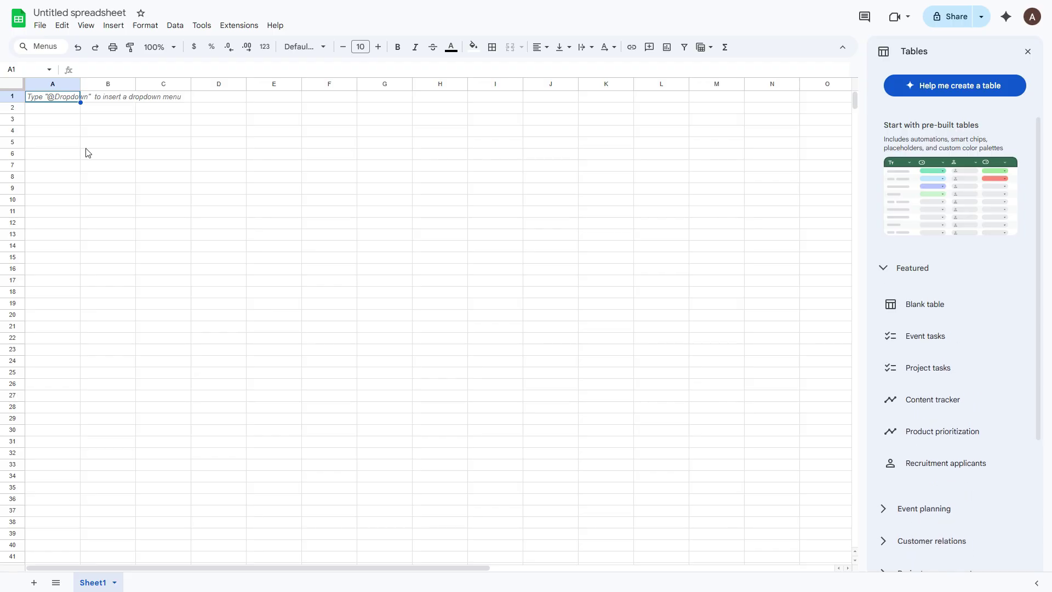
Close the Tables panel and rename the spreadsheet to 'Calendar'.
left_click(1028, 52)
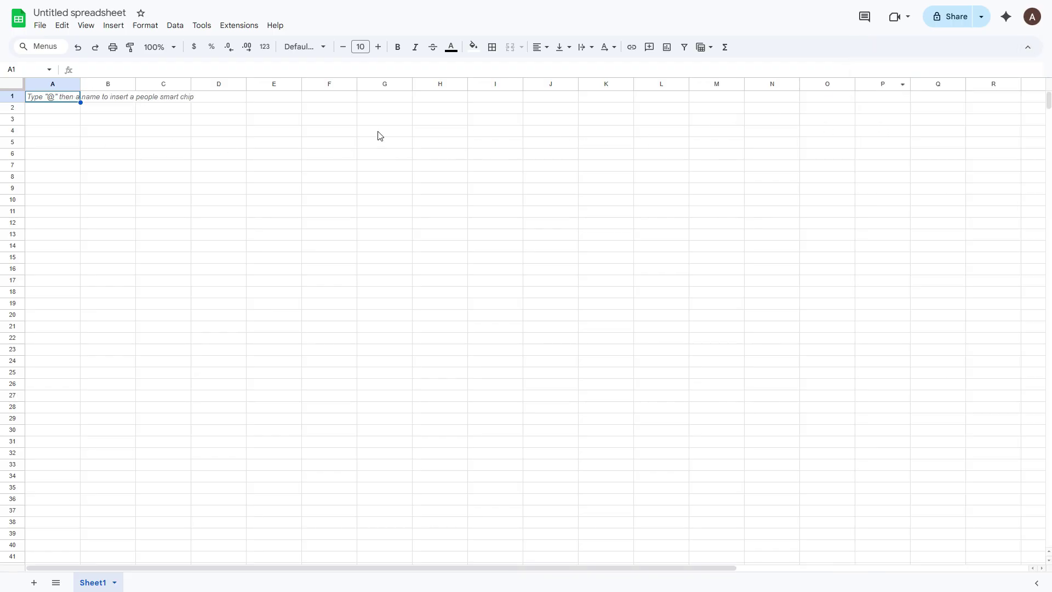
left_click(53, 13)
type("Ca")
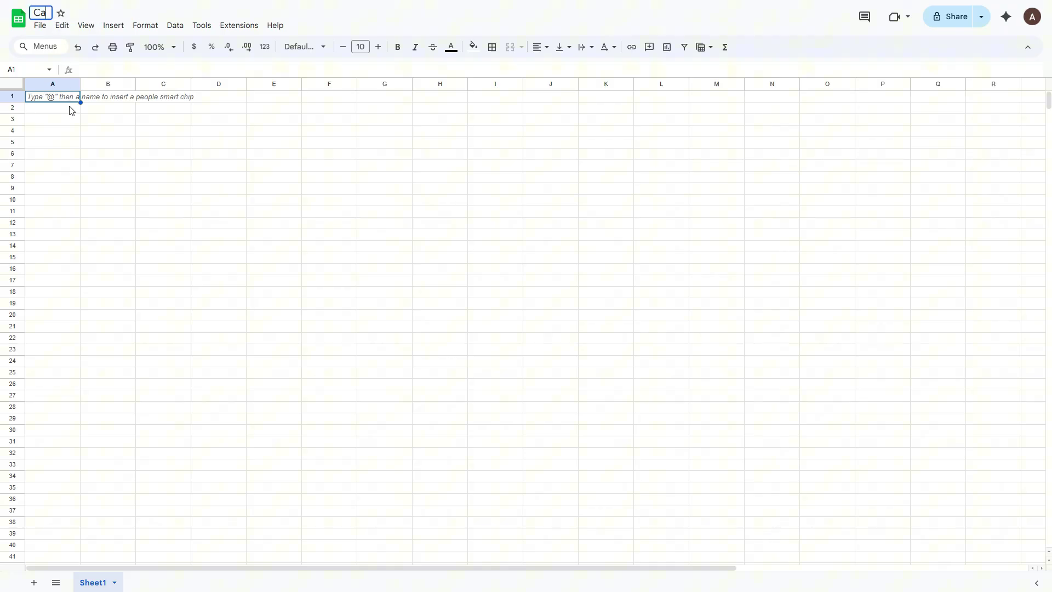
type("lendar")
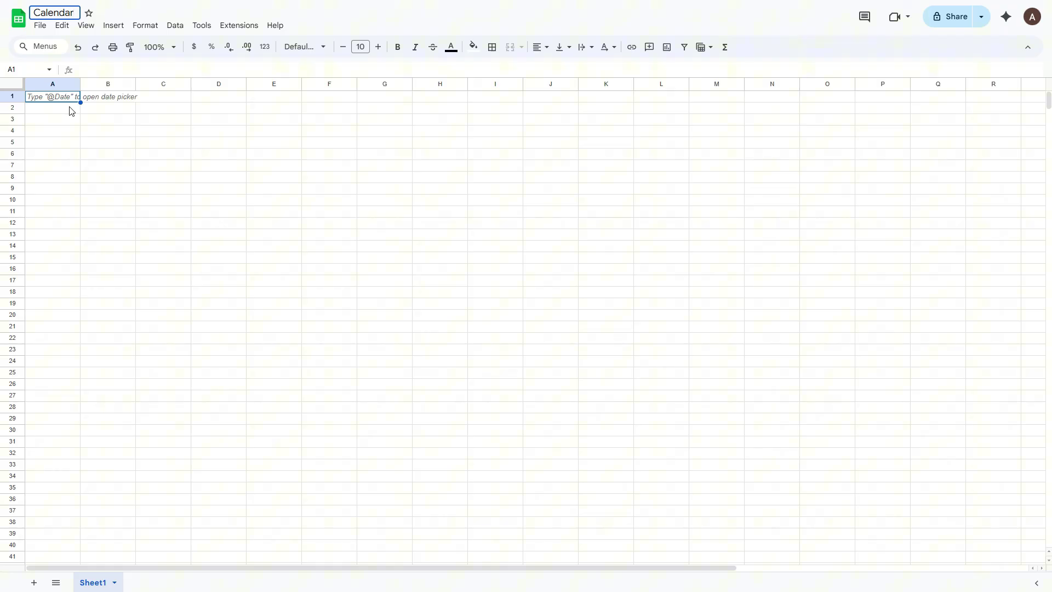
left_click(70, 122)
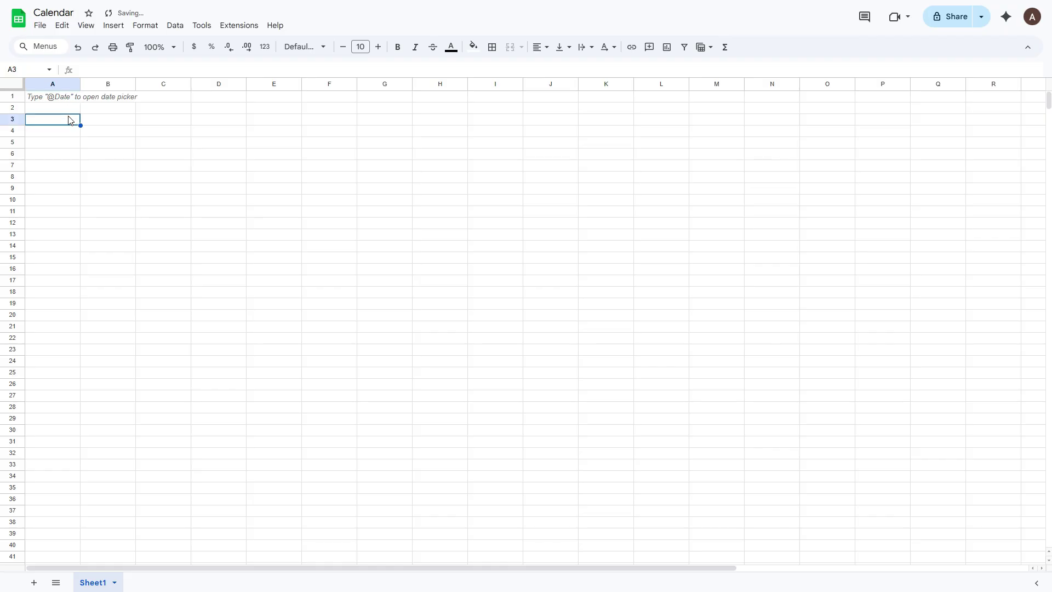
Select columns A, C, E, G, I, K, M and O and enter a 21-pixel column width.
left_click(52, 84)
left_click(165, 84, "ctrl")
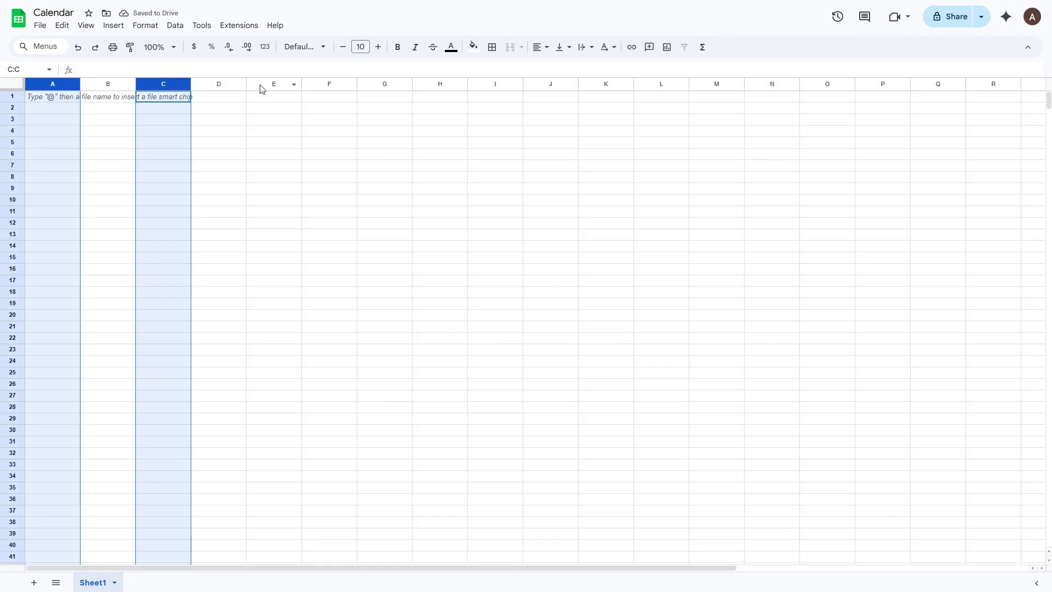
left_click(256, 83, "ctrl")
left_click(381, 84, "ctrl")
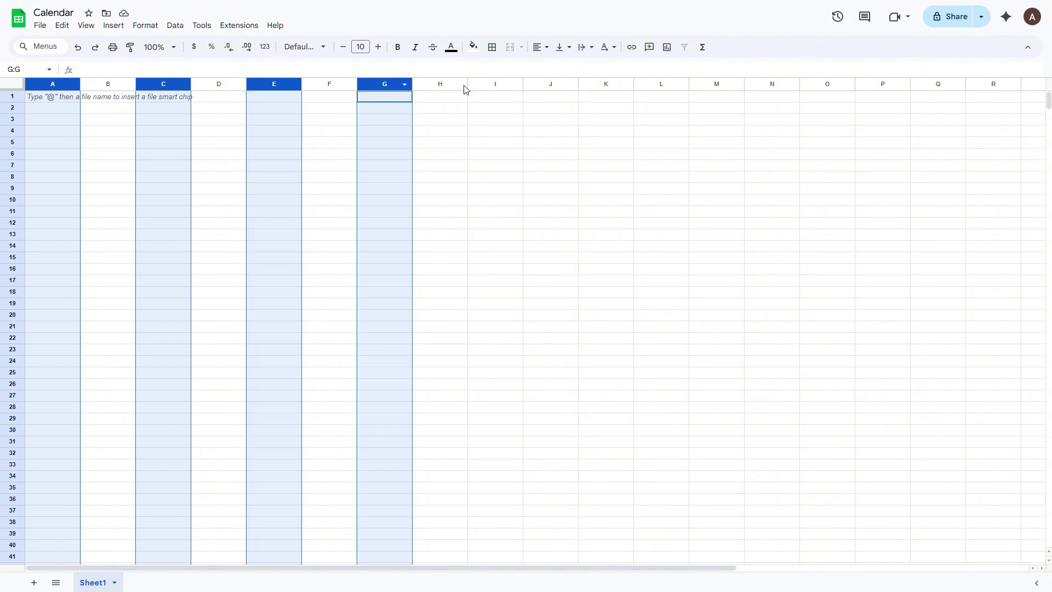
left_click(500, 83, "ctrl")
left_click(613, 84, "ctrl")
left_click(715, 83, "ctrl")
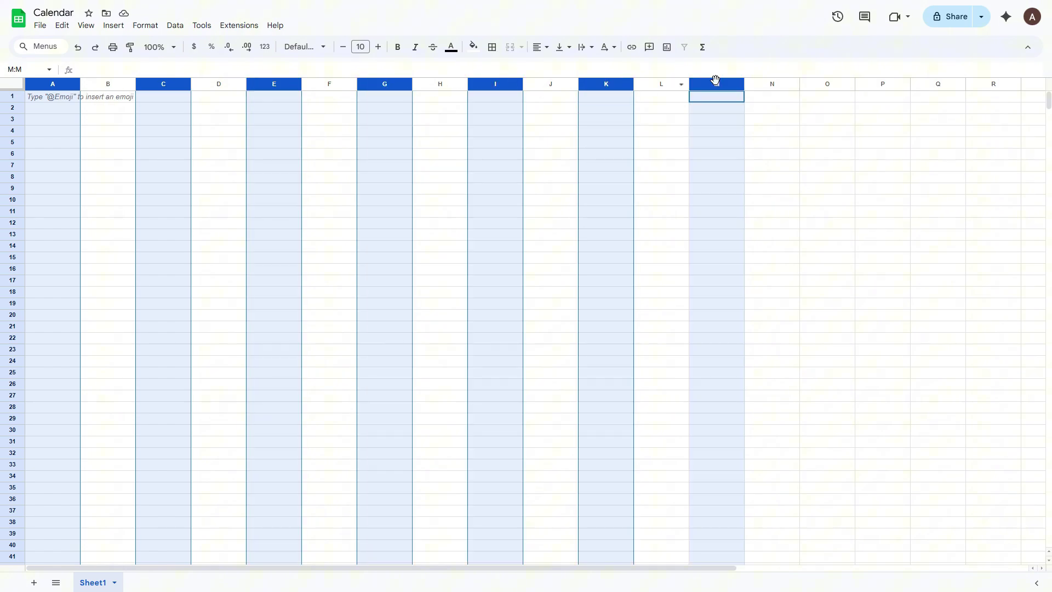
left_click(814, 83, "ctrl")
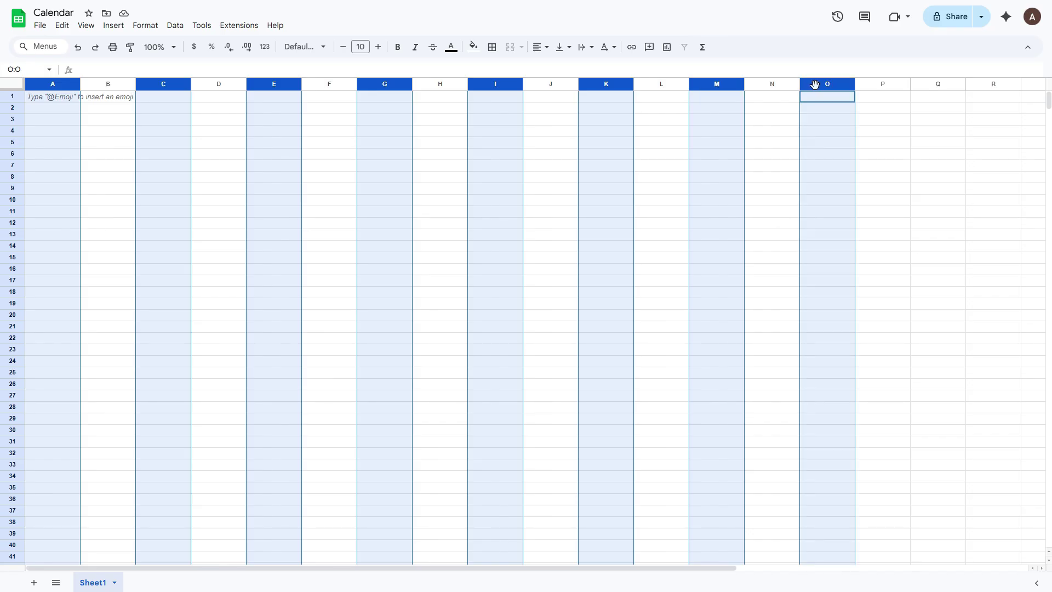
right_click(815, 84)
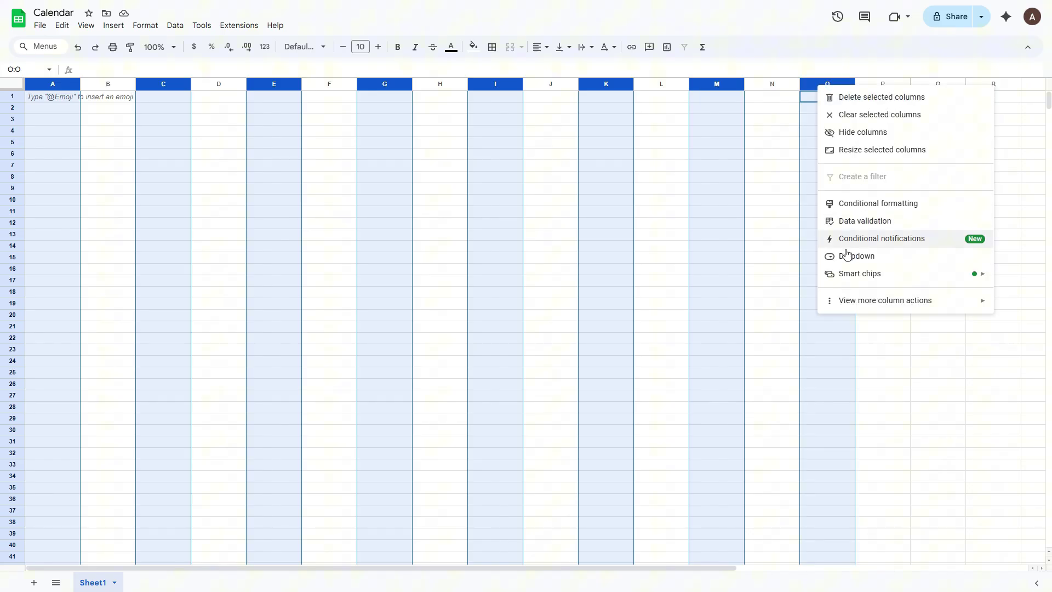
left_click(863, 153)
type("21")
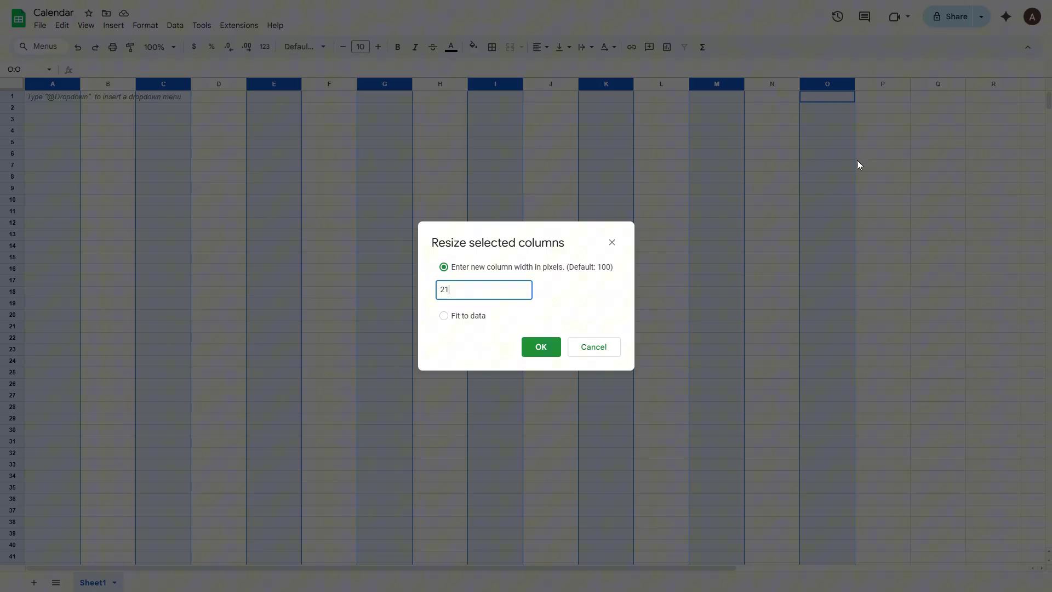
Apply the 21-pixel width, then resize columns B, D, F, H, J, L and N to 160 pixels.
left_click(541, 348)
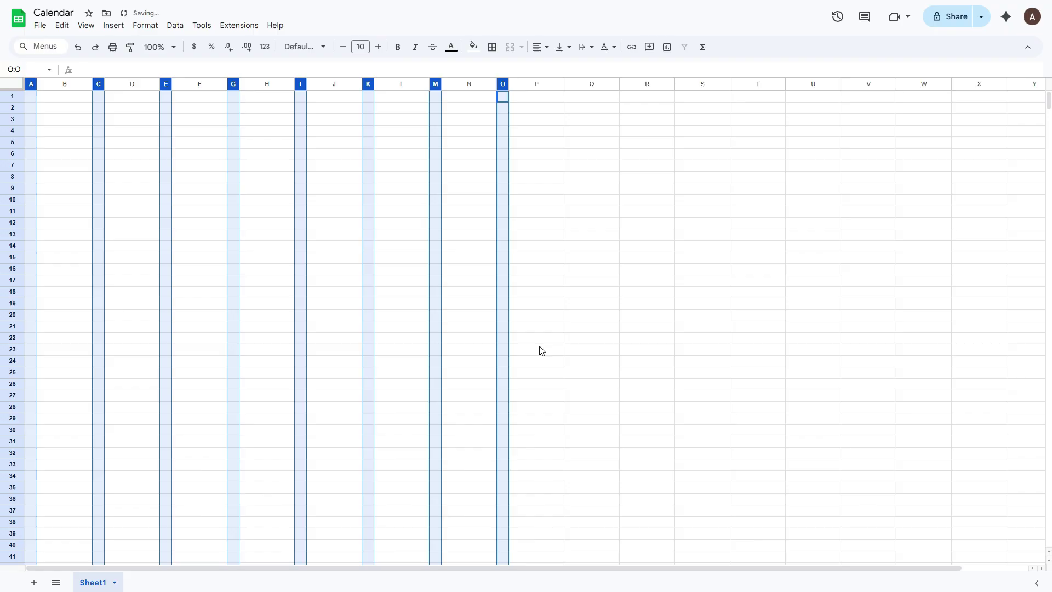
left_click(54, 83)
left_click(130, 85, "ctrl")
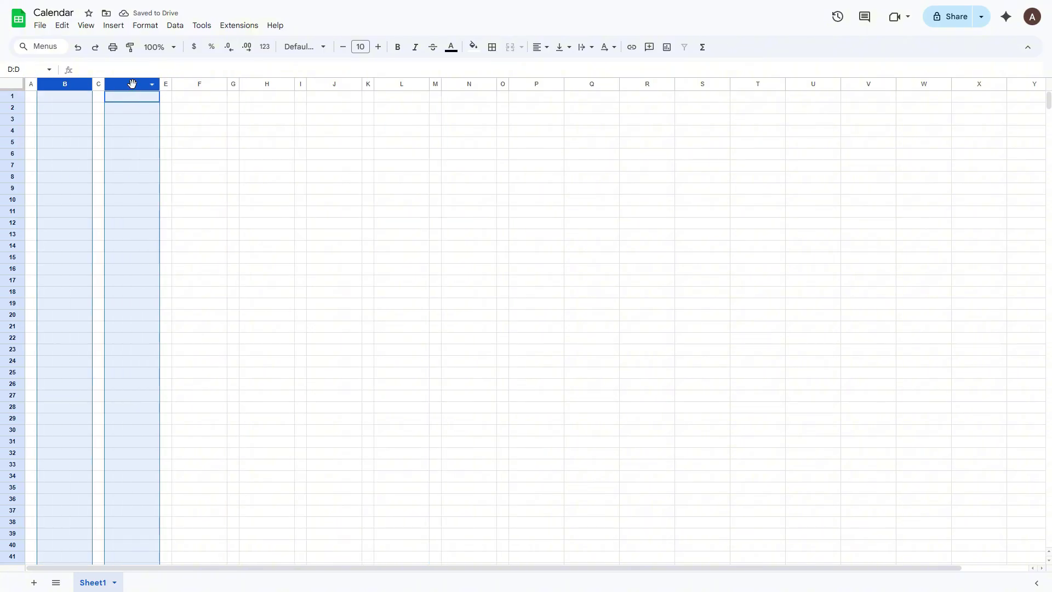
left_click(207, 84, "ctrl")
left_click(268, 83, "ctrl")
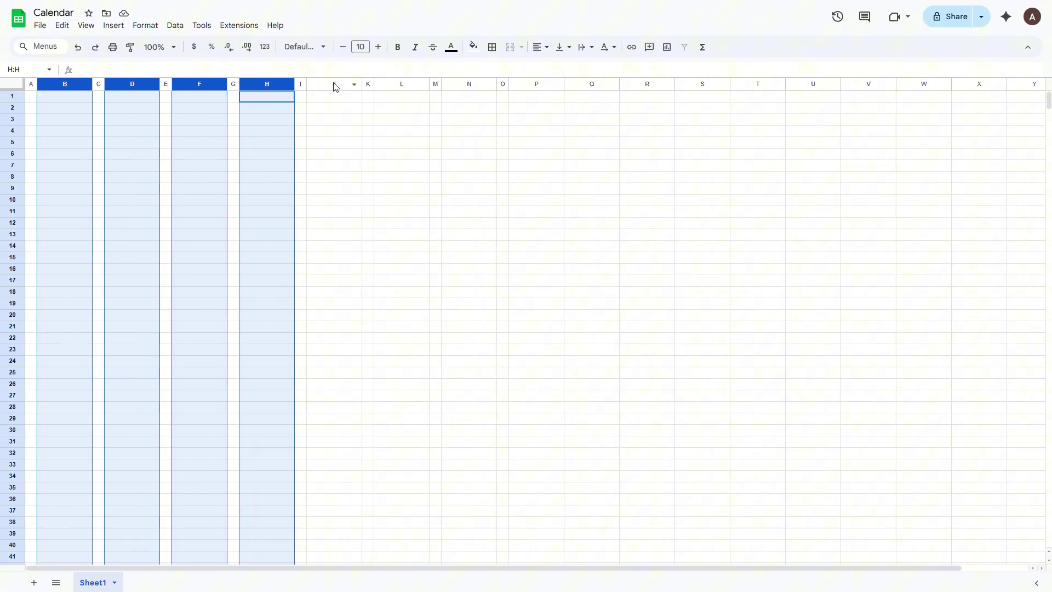
left_click(334, 83, "ctrl")
left_click(402, 84, "ctrl")
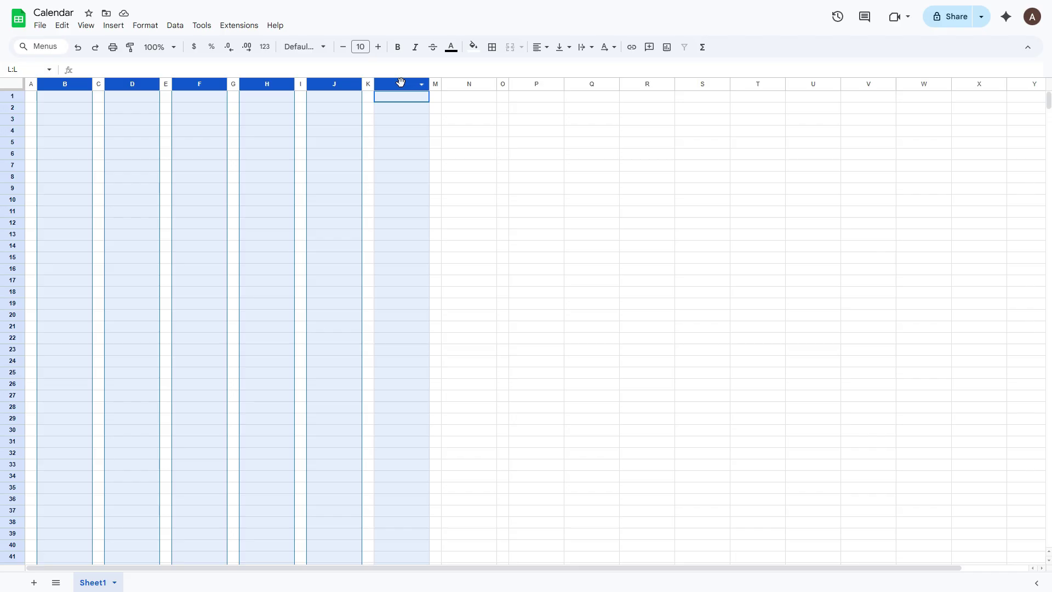
left_click(470, 84, "ctrl")
right_click(470, 84)
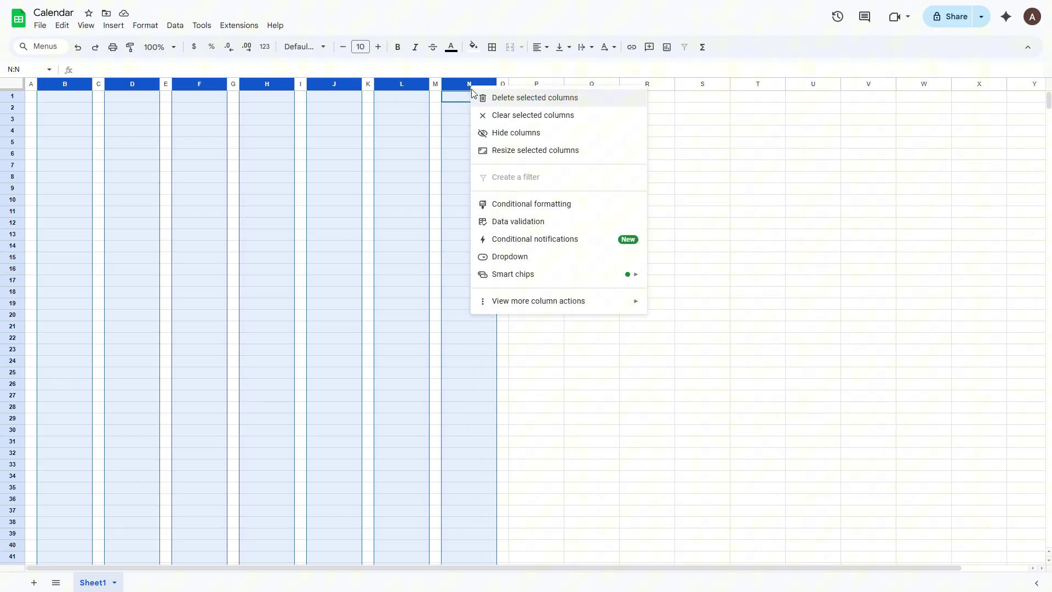
left_click(510, 151)
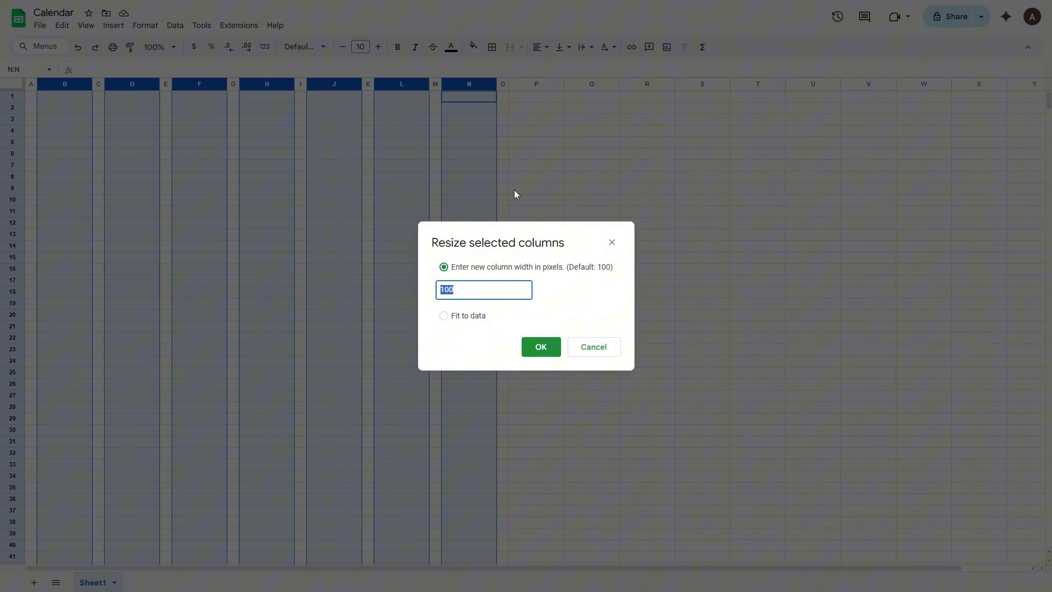
type("160")
left_click(541, 347)
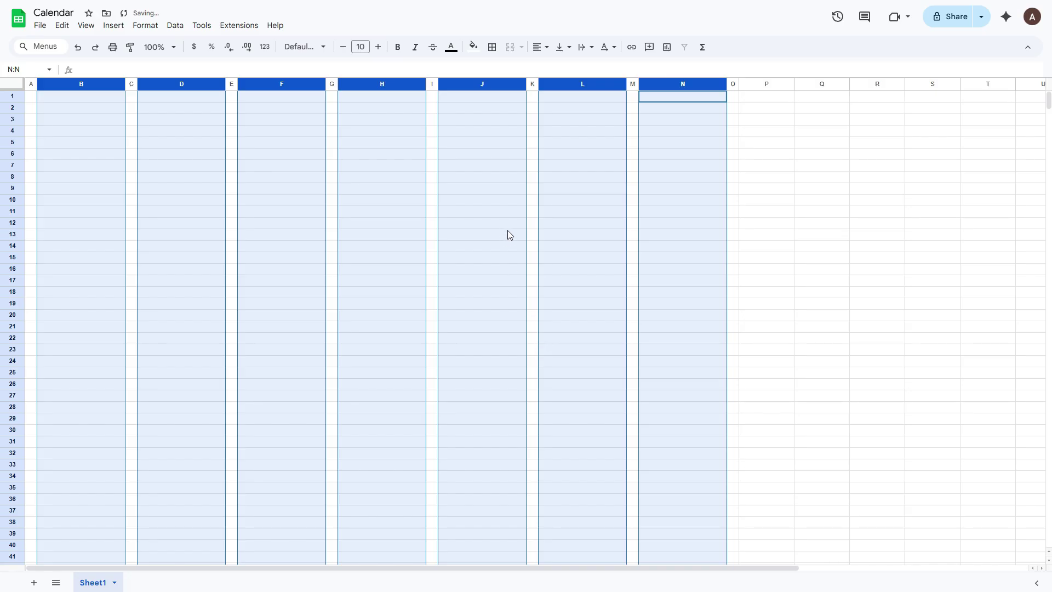
Turn off the sheet's gridlines from the View > Show menu.
left_click(89, 110)
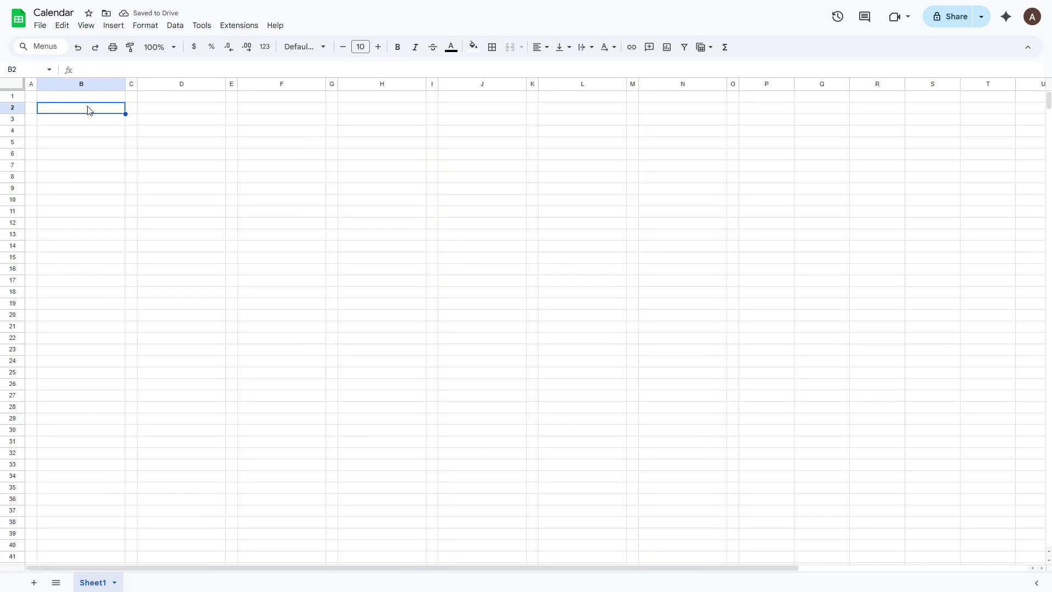
left_click(91, 27)
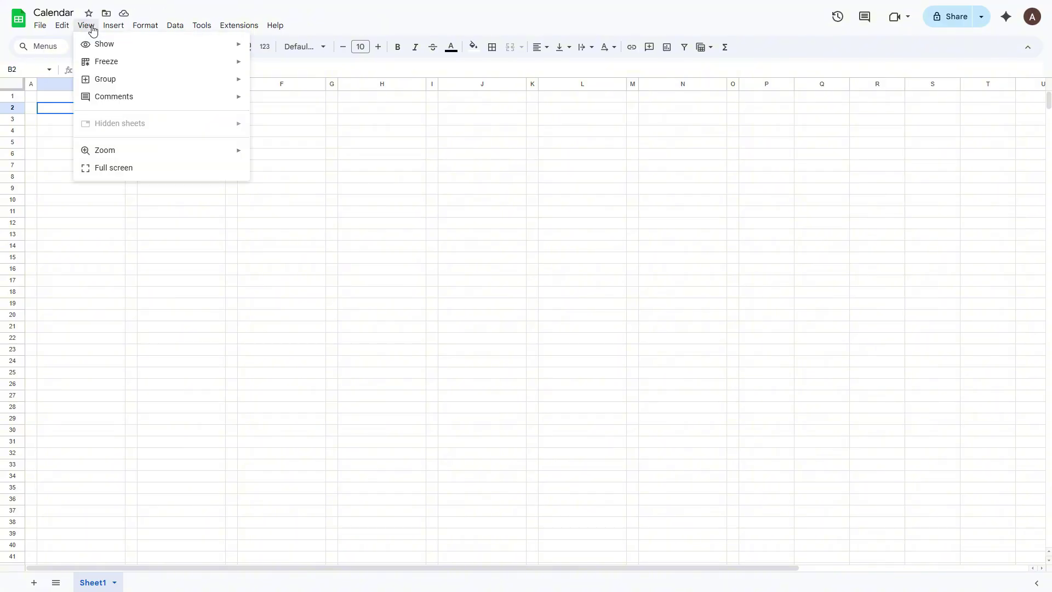
mouse_move(100, 46)
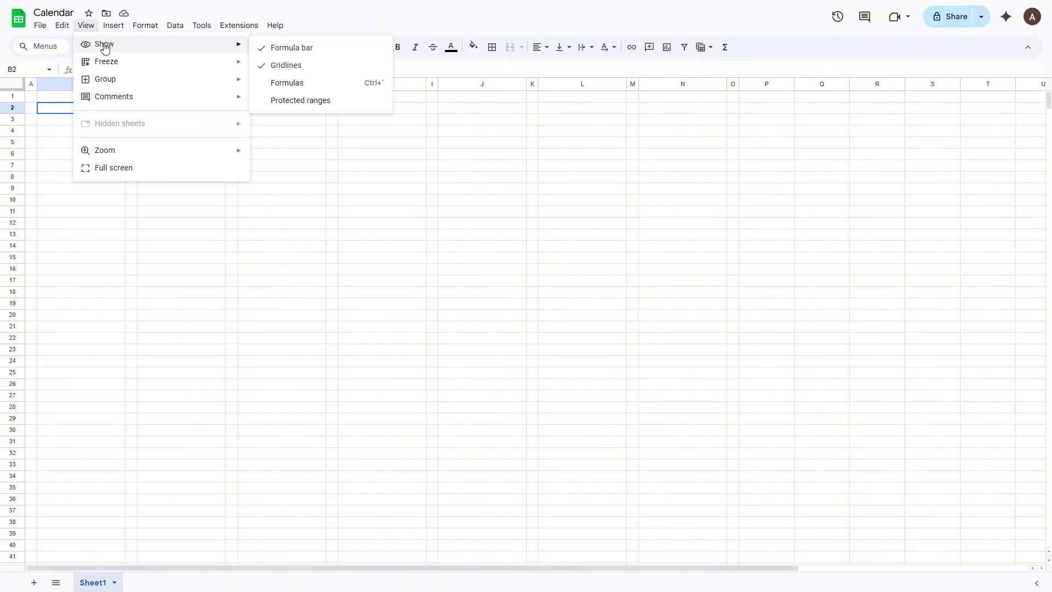
left_click(283, 67)
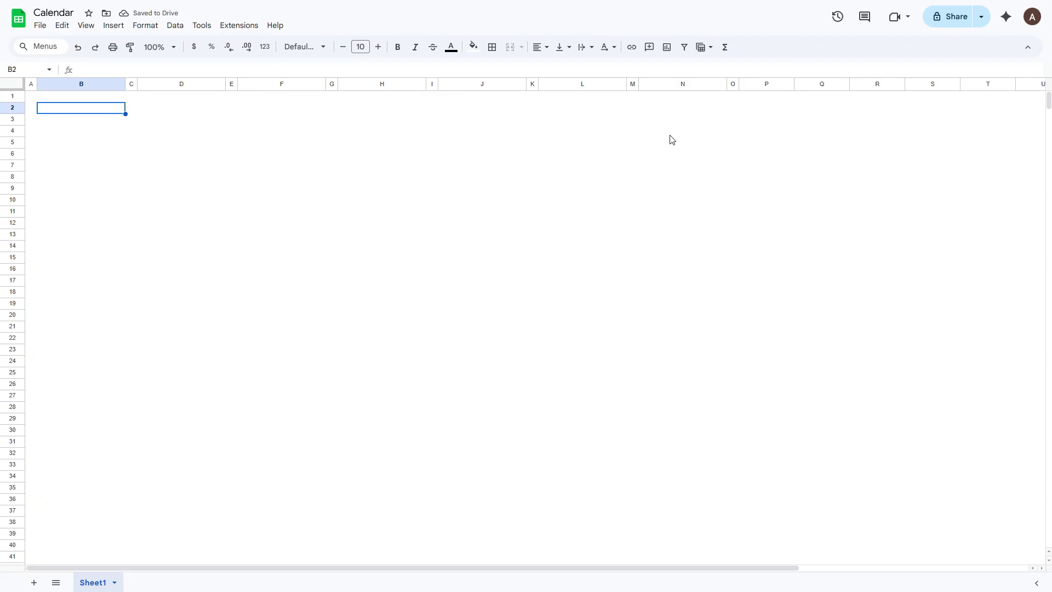
Fill the header range B2:O3 with light cornflower blue 3.
left_click(734, 125, "shift")
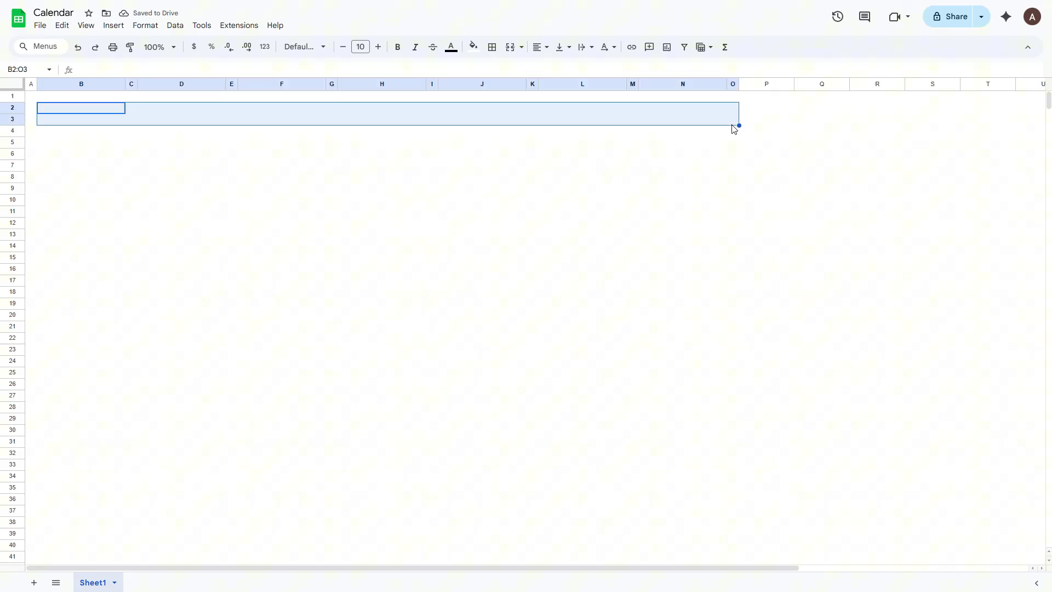
left_click(471, 47)
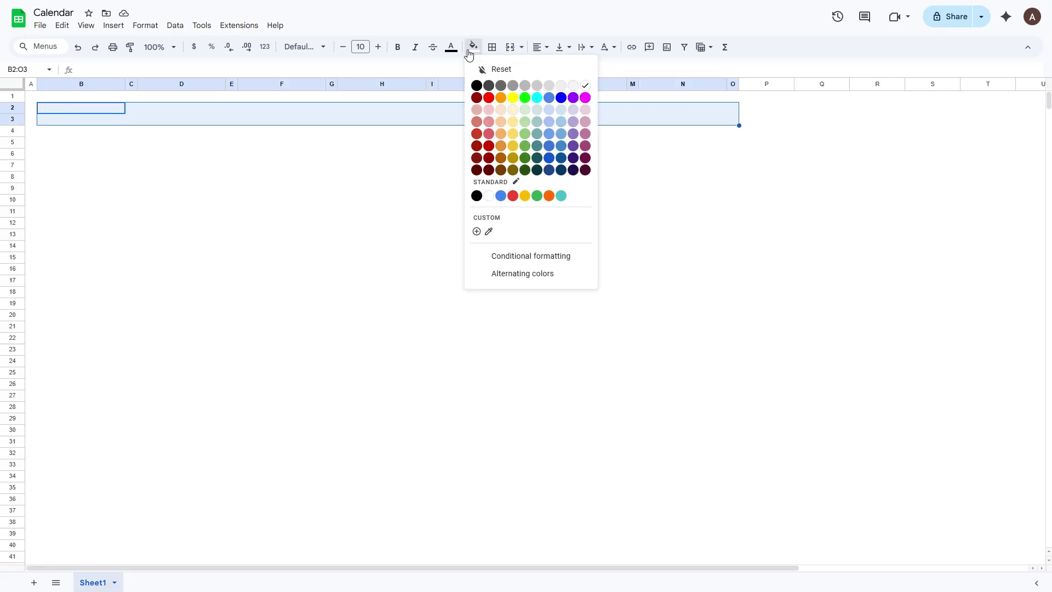
left_click(546, 110)
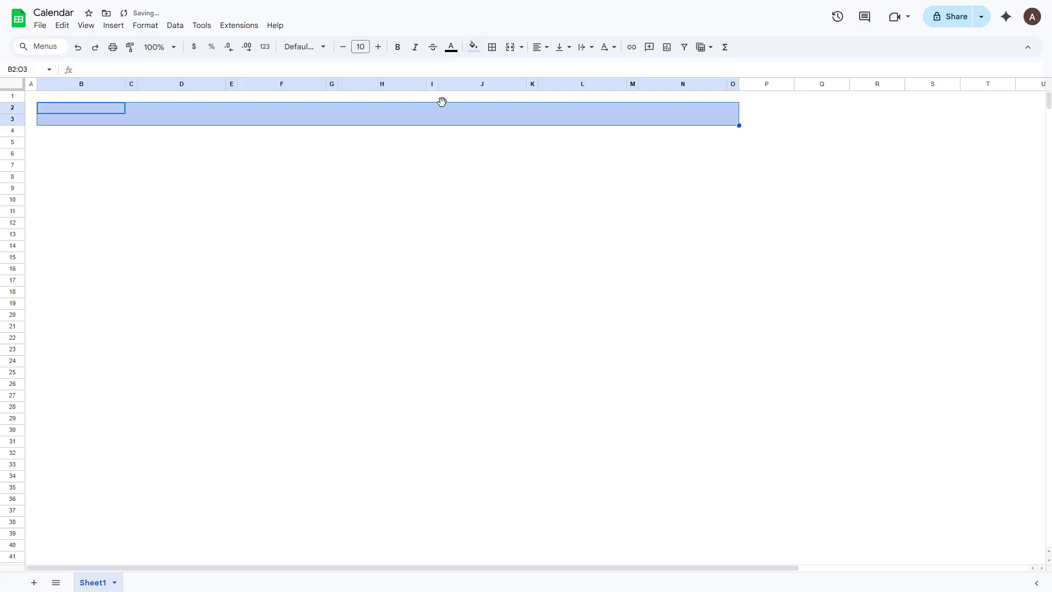
Select F2:H3 and merge it into a single title cell.
left_click(254, 114)
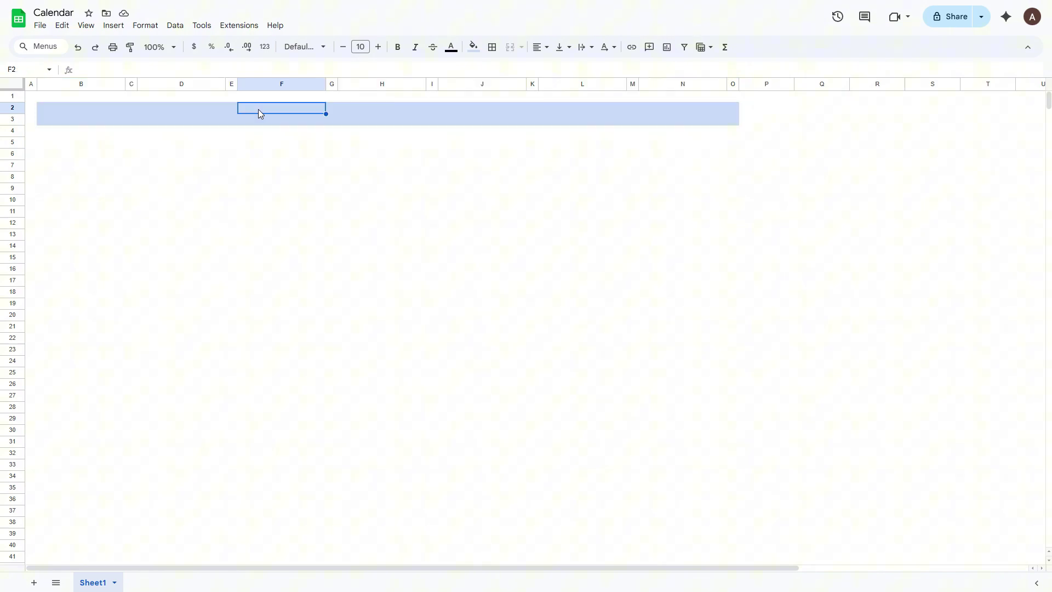
left_click(406, 120, "shift")
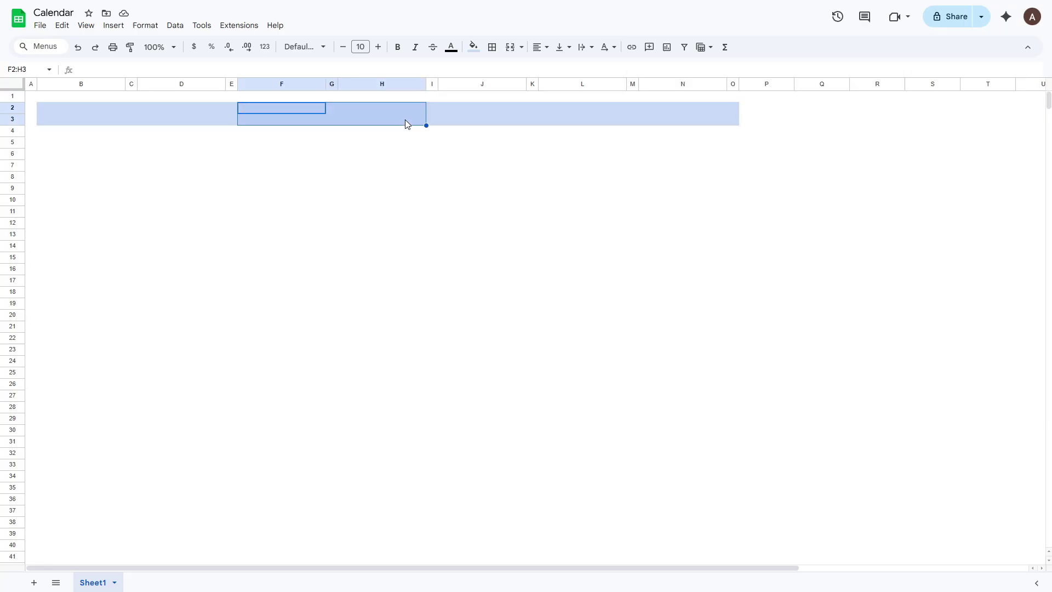
left_click(510, 47)
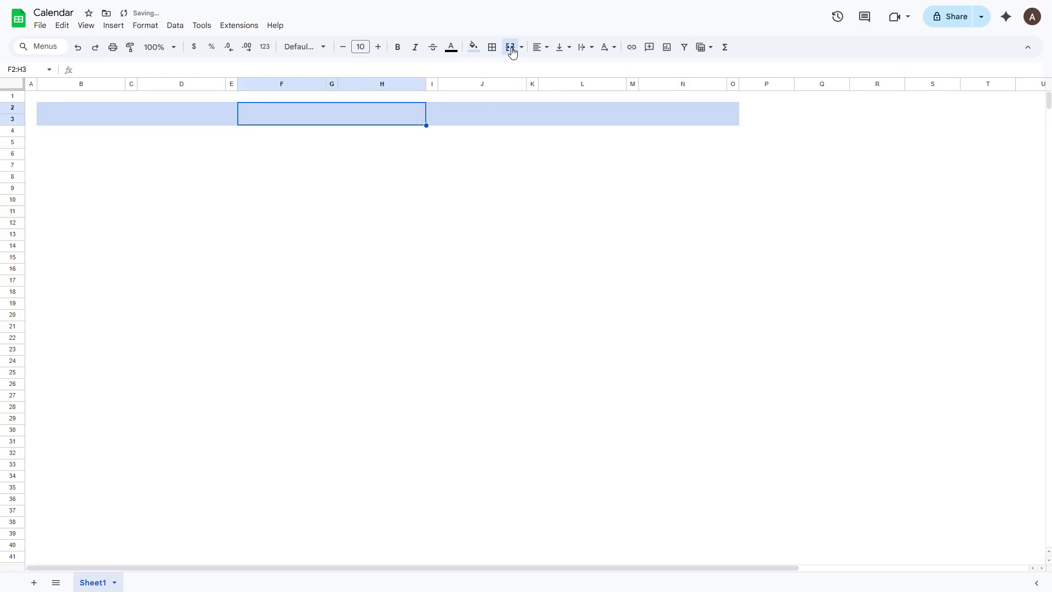
right_click(364, 123)
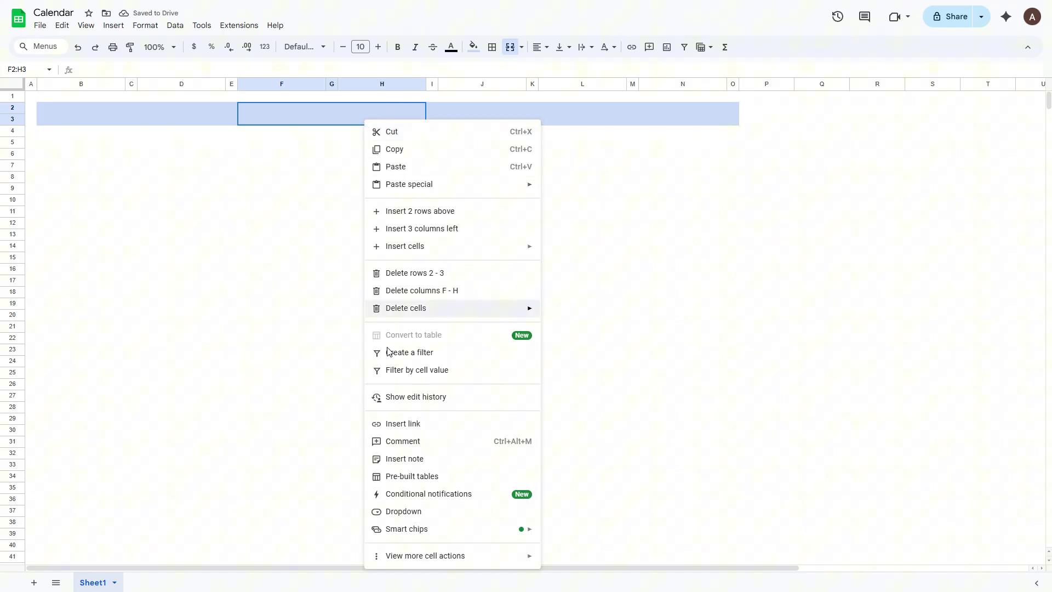
Add a dropdown to the merged cell with items January through June.
left_click(402, 513)
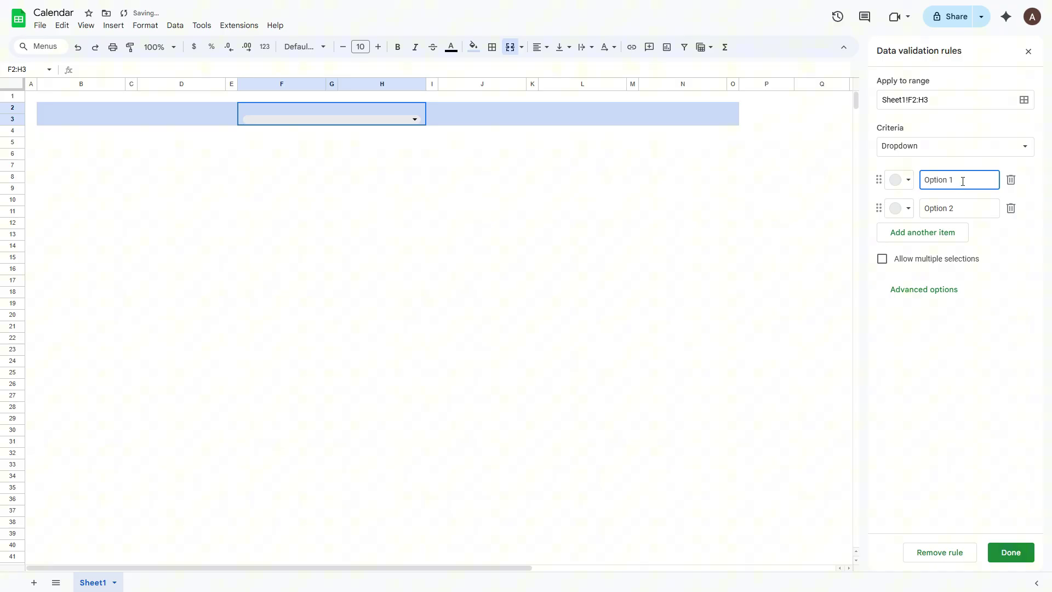
left_click_drag(957, 181, 912, 192)
type("January")
left_click_drag(961, 205, 910, 209)
type("Februa")
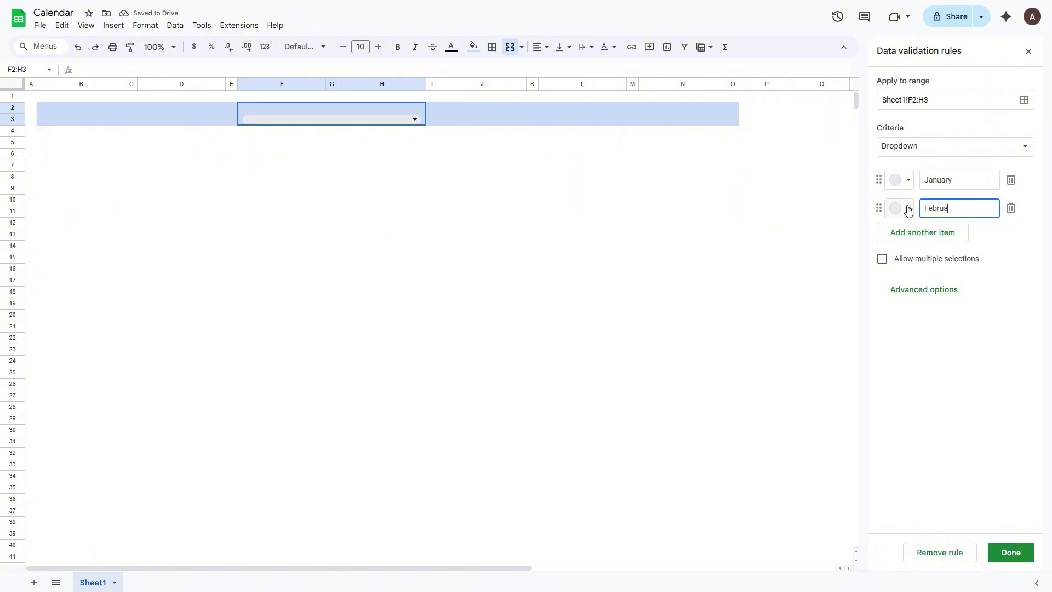
type("ry")
key("Return")
type("March")
key("Return")
type("M")
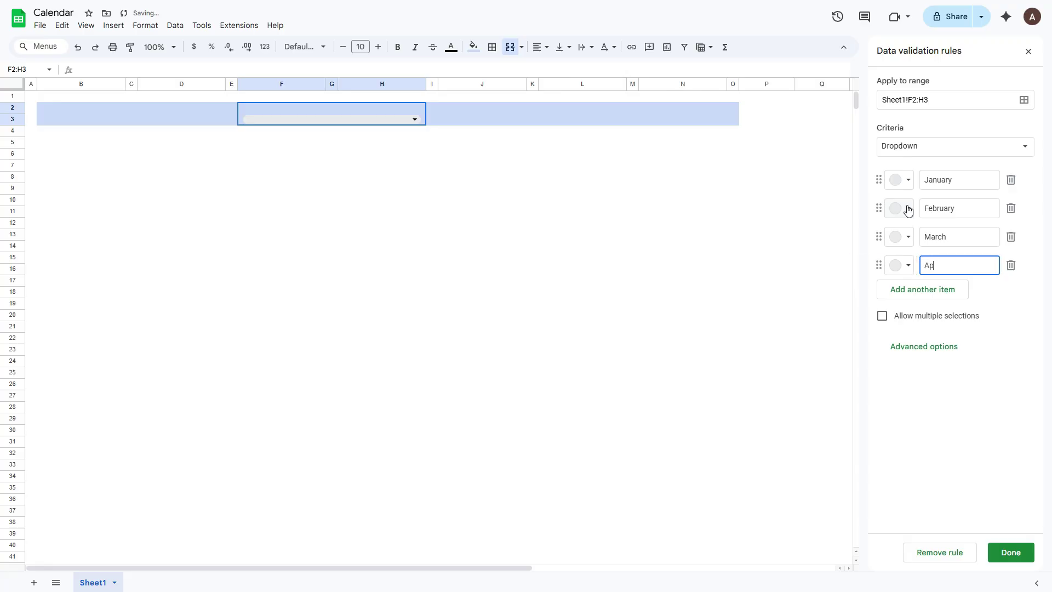
type("pril")
key("Return")
type("May")
key("Return")
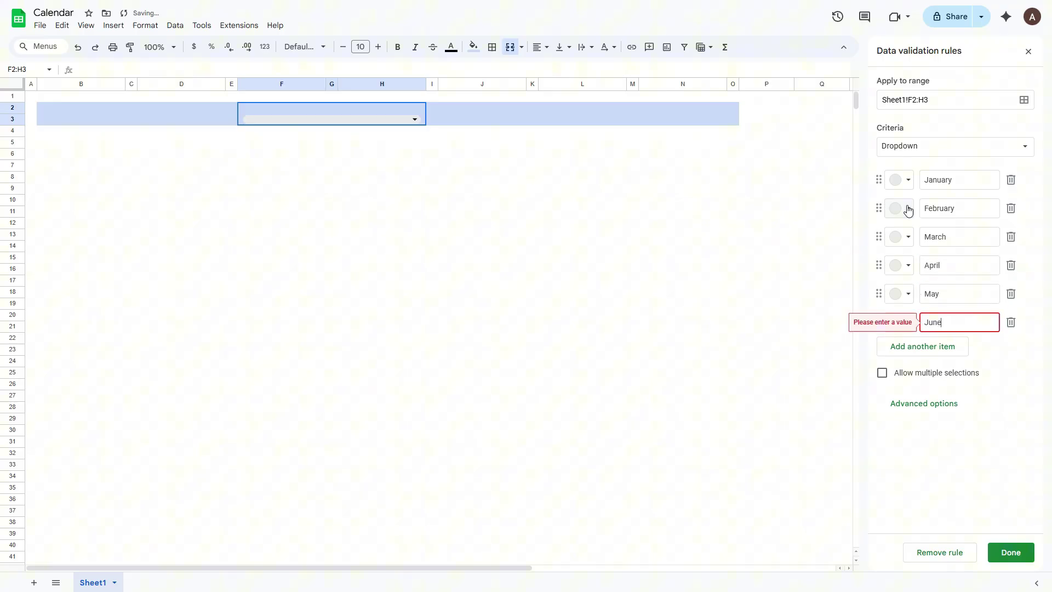
type("June")
key("Return")
Add the remaining dropdown items July through December, correcting typos along the way.
type("July")
key("Return")
type("Auguest")
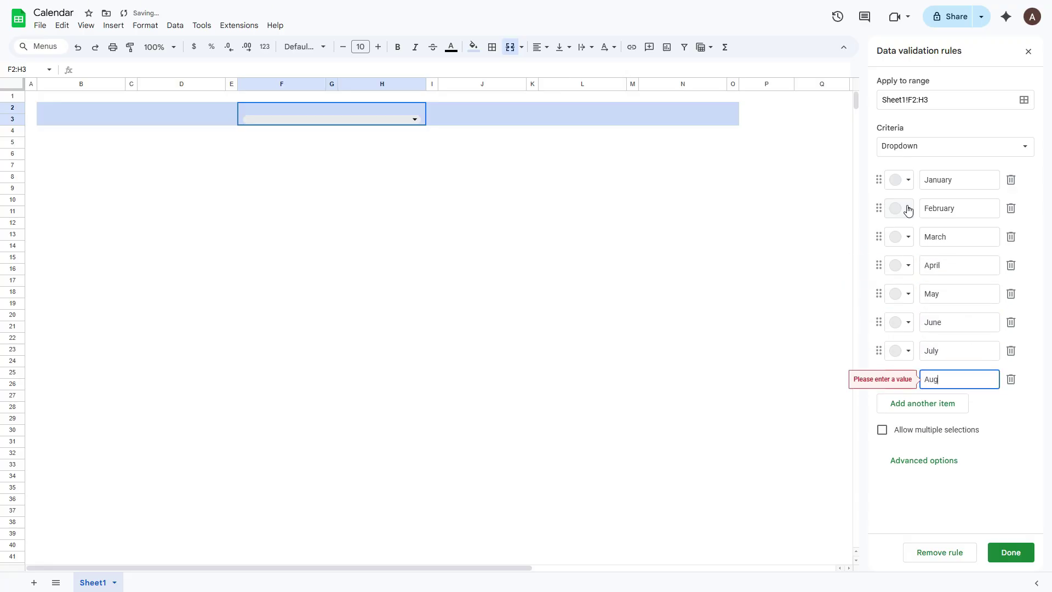
key("Return")
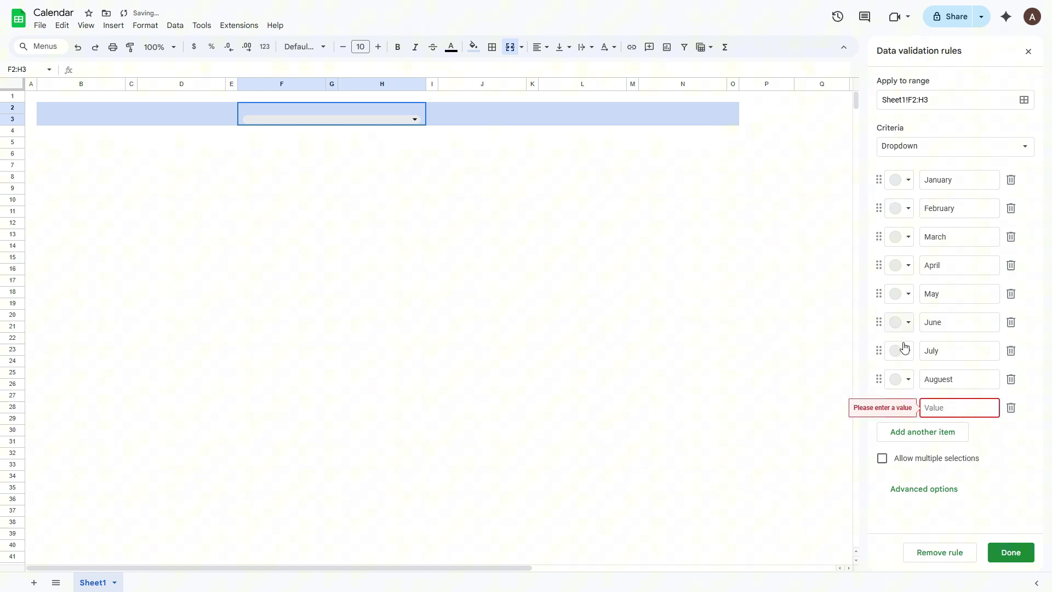
left_click(944, 380)
key("Return")
type("September")
key("Return")
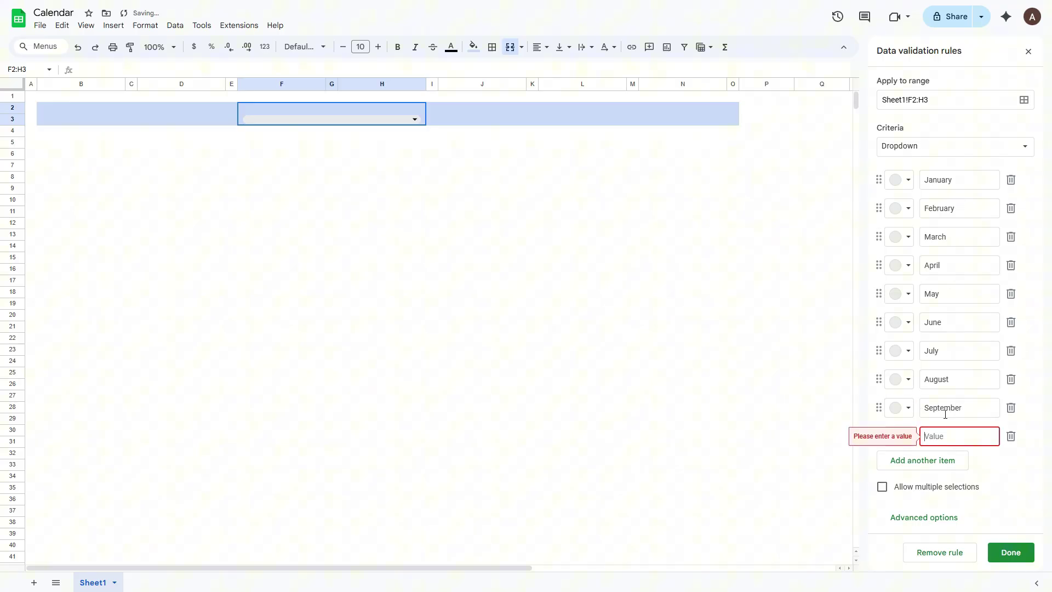
type("Ov")
key("BackSpace")
type("ctober")
key("Return")
type("November")
key("Return")
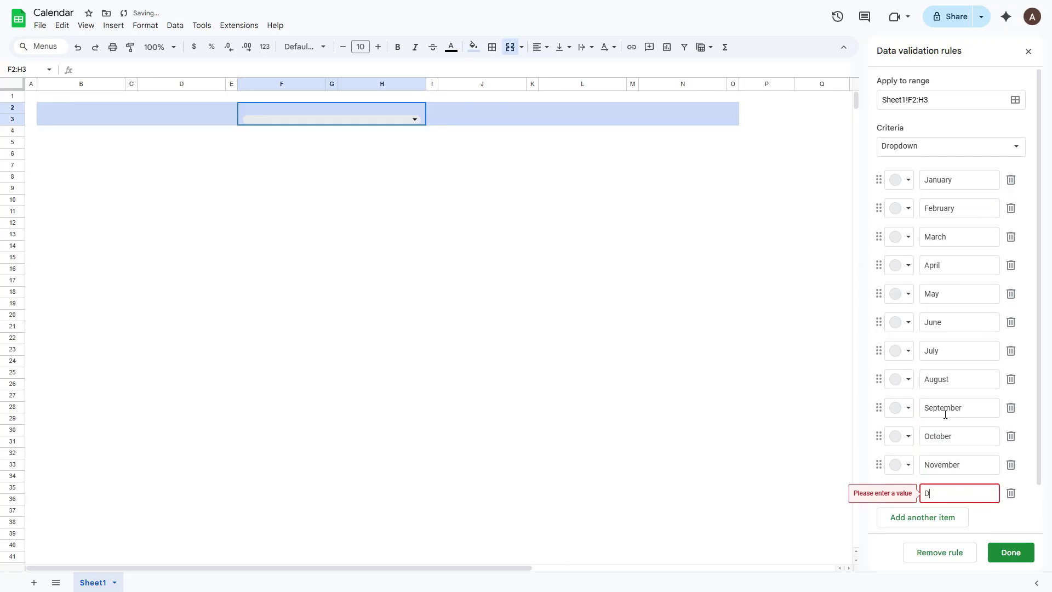
type("Devcember")
left_click(978, 524)
Set the dropdown display style to Arrow under Advanced options and save the rule.
scroll(984, 510, "down", 1)
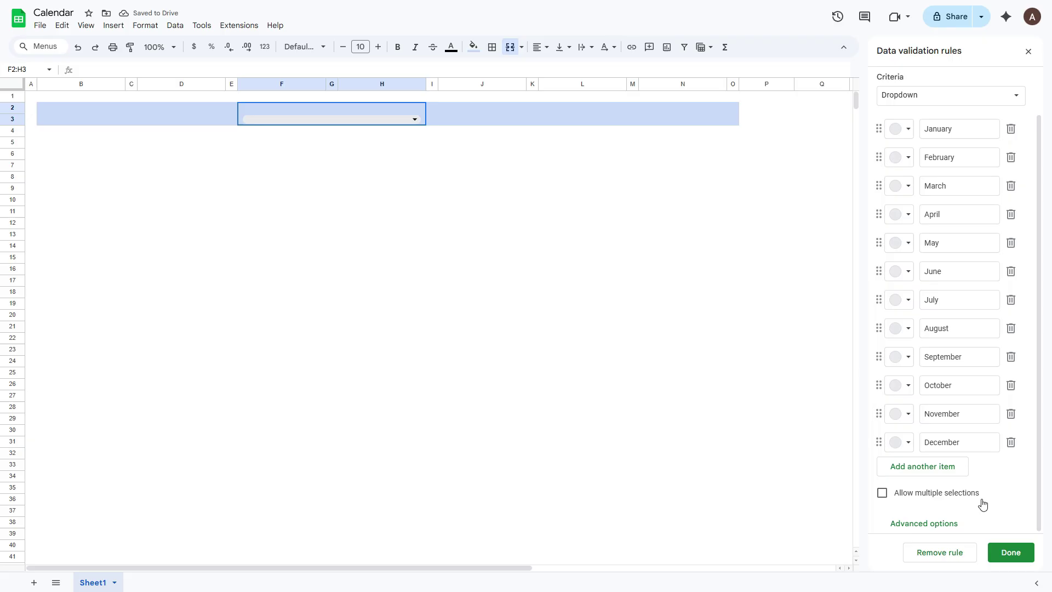
left_click(924, 525)
scroll(1039, 406, "down", 3)
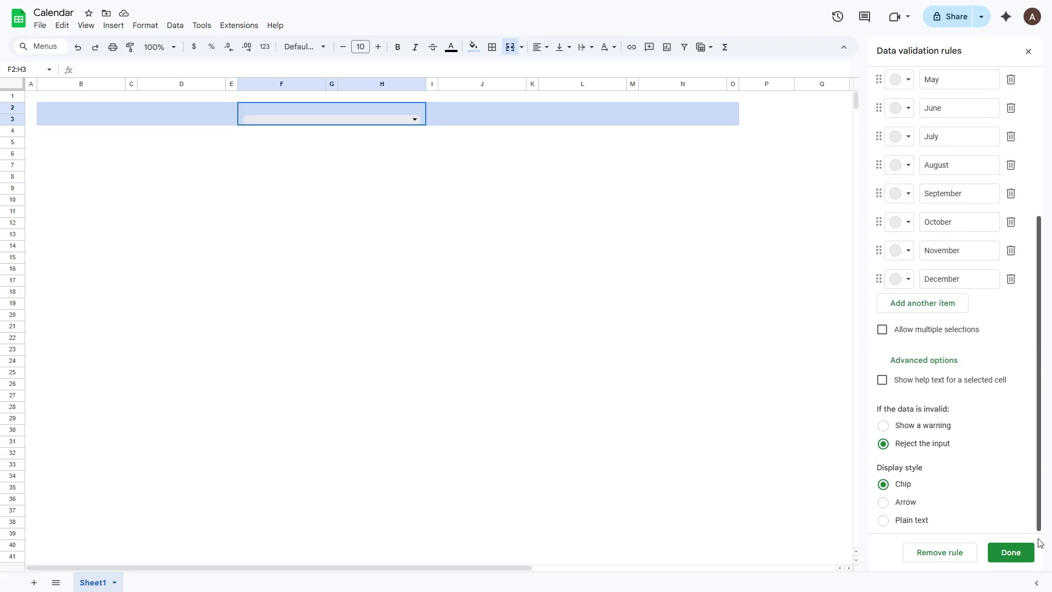
left_click(884, 503)
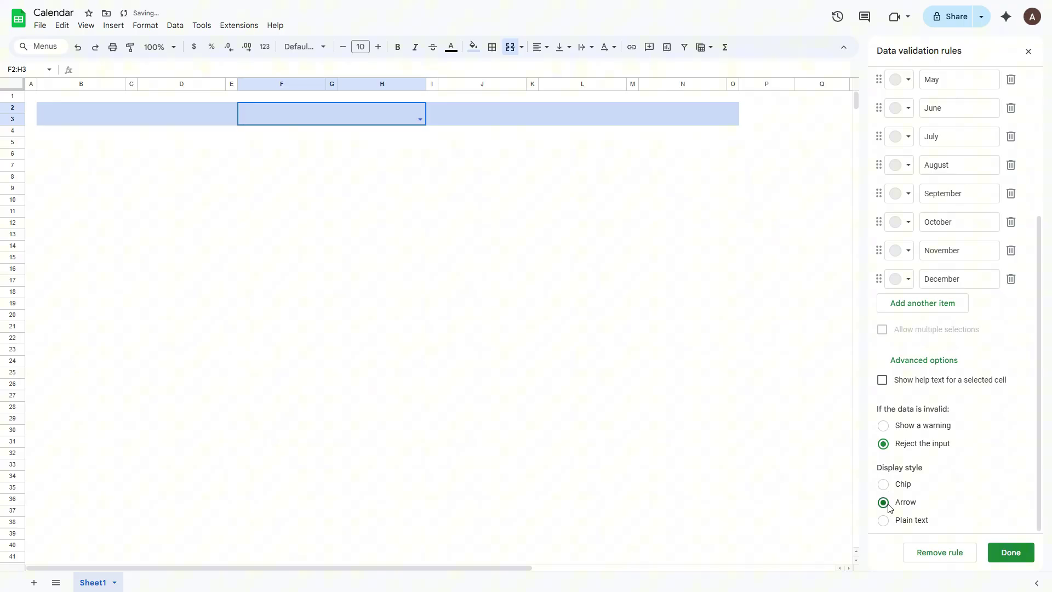
left_click(1017, 559)
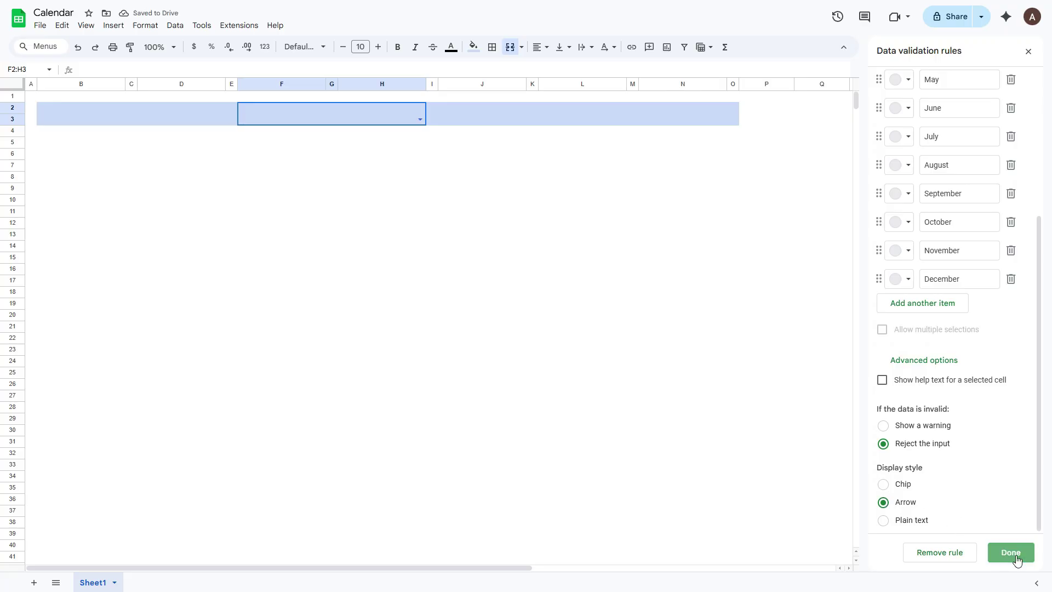
Choose January and format it bold, size 20, centred horizontally and vertically.
left_click(422, 123)
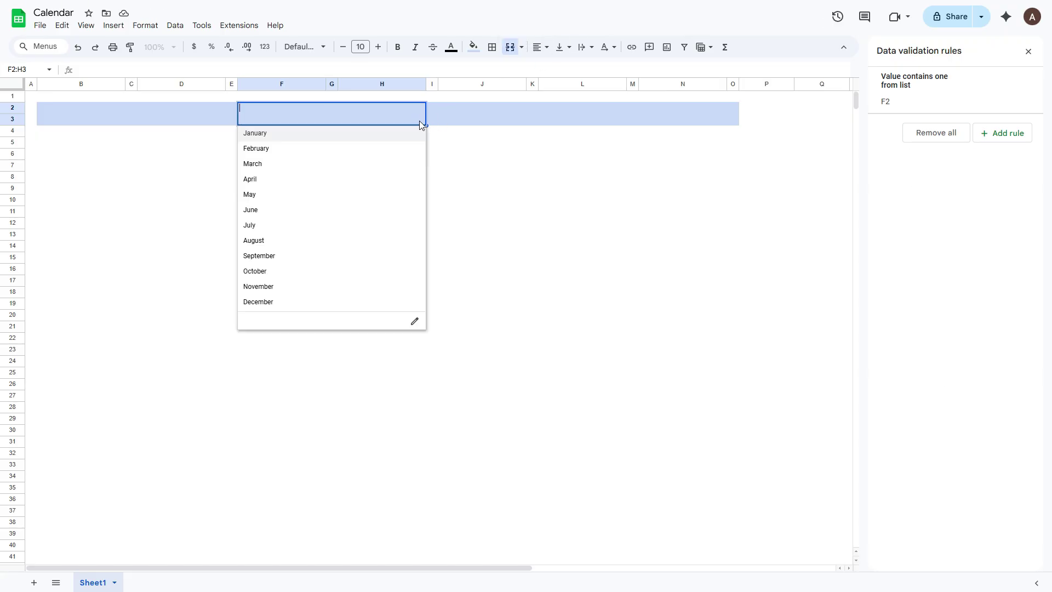
left_click(353, 134)
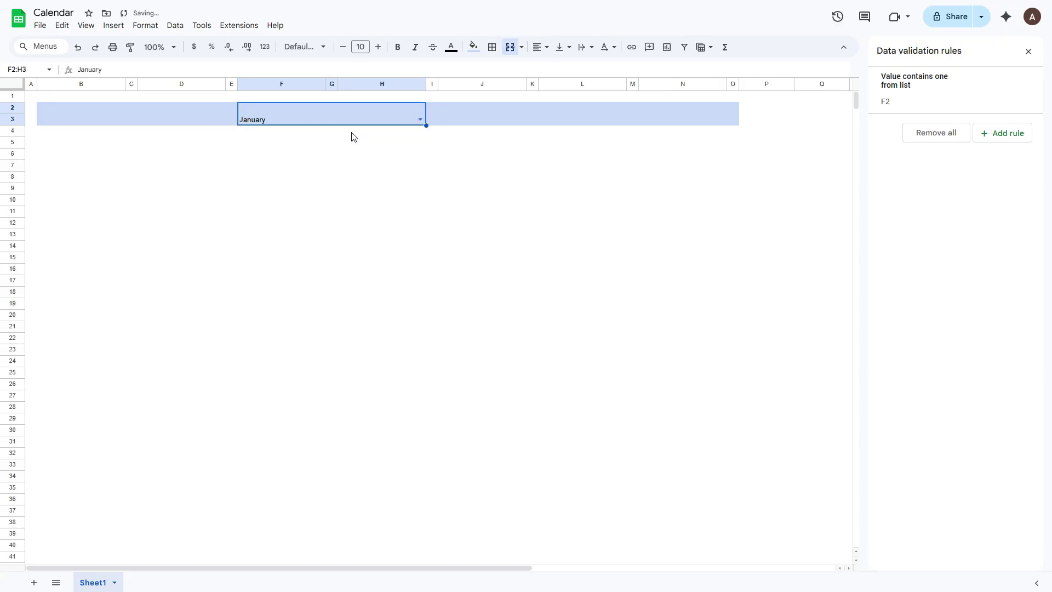
left_click(364, 47)
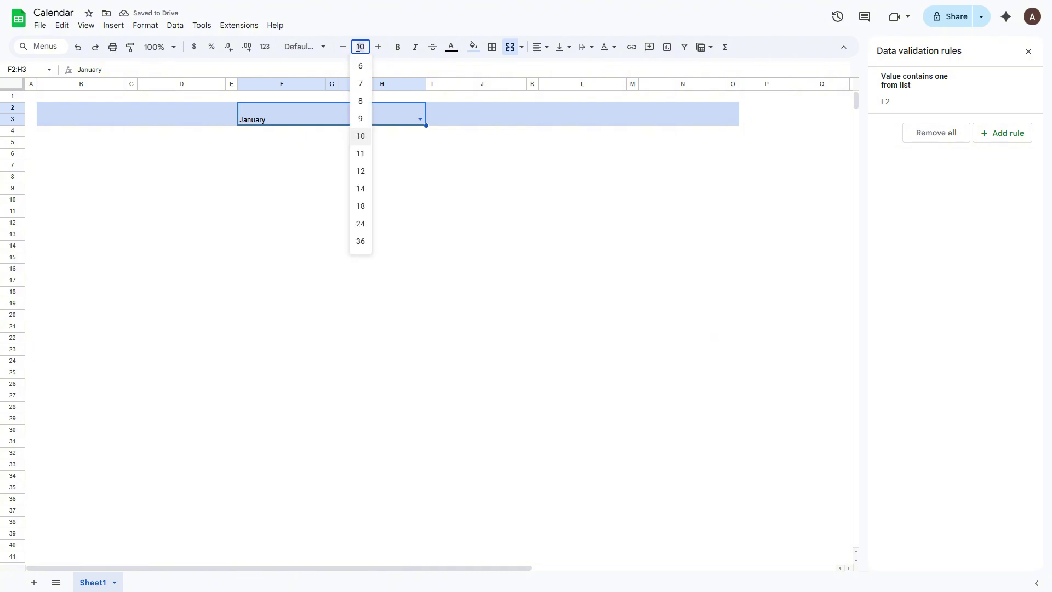
type("20")
key("Return")
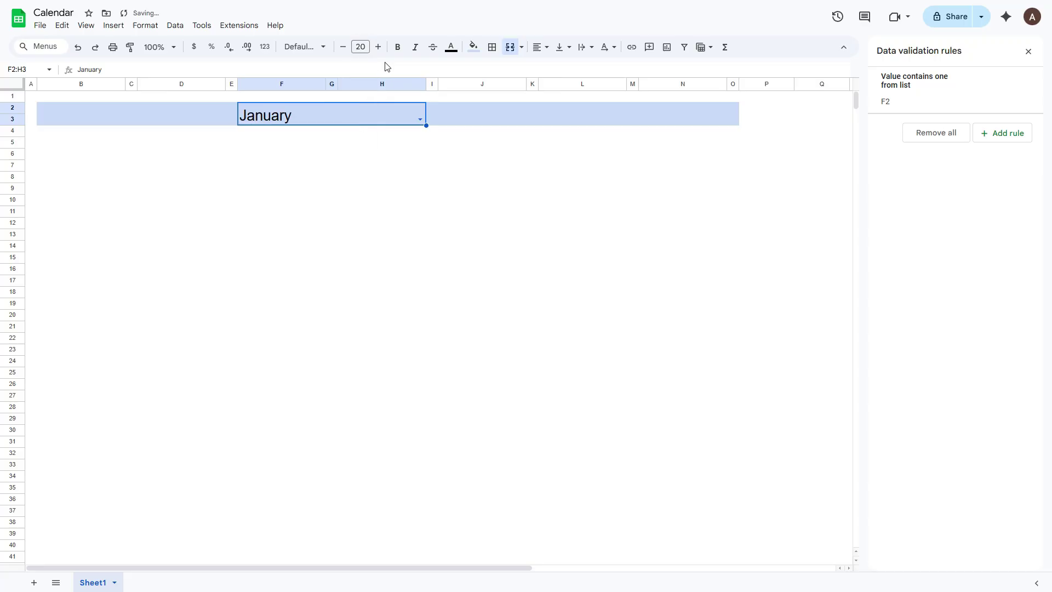
left_click(398, 48)
left_click(549, 55)
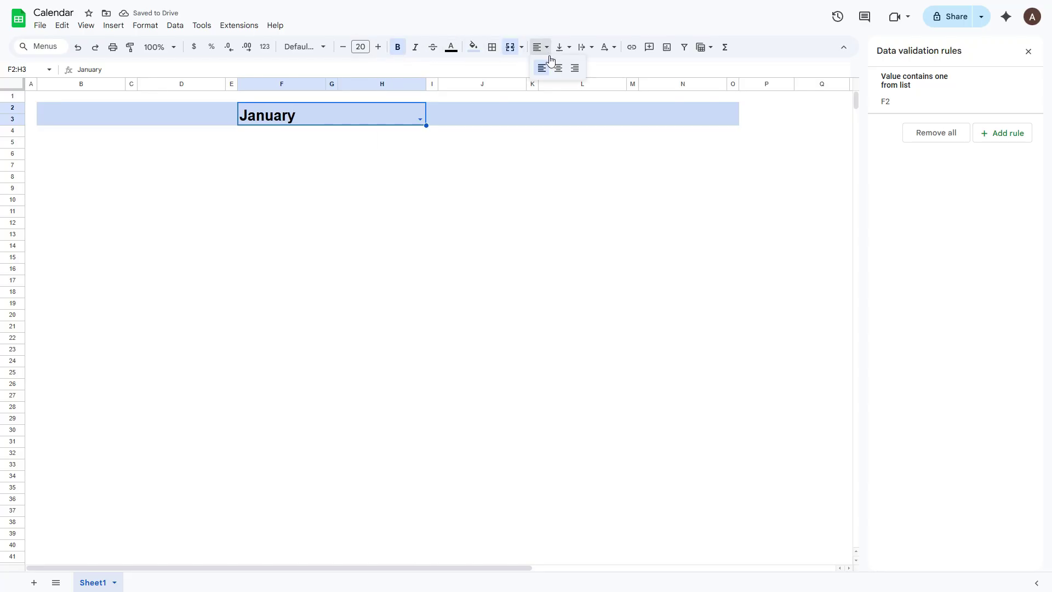
left_click(558, 69)
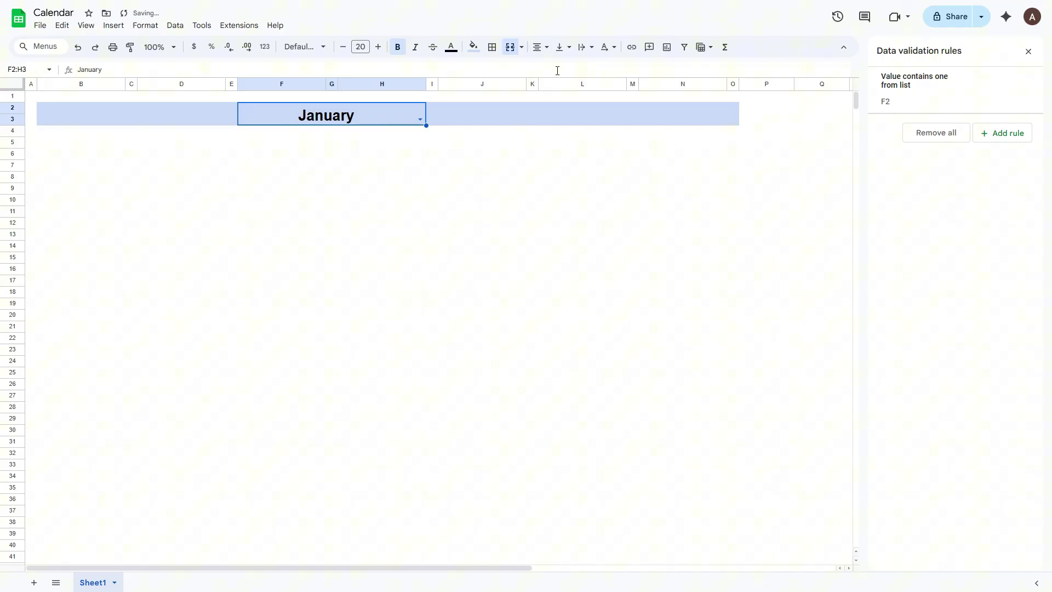
left_click(562, 55)
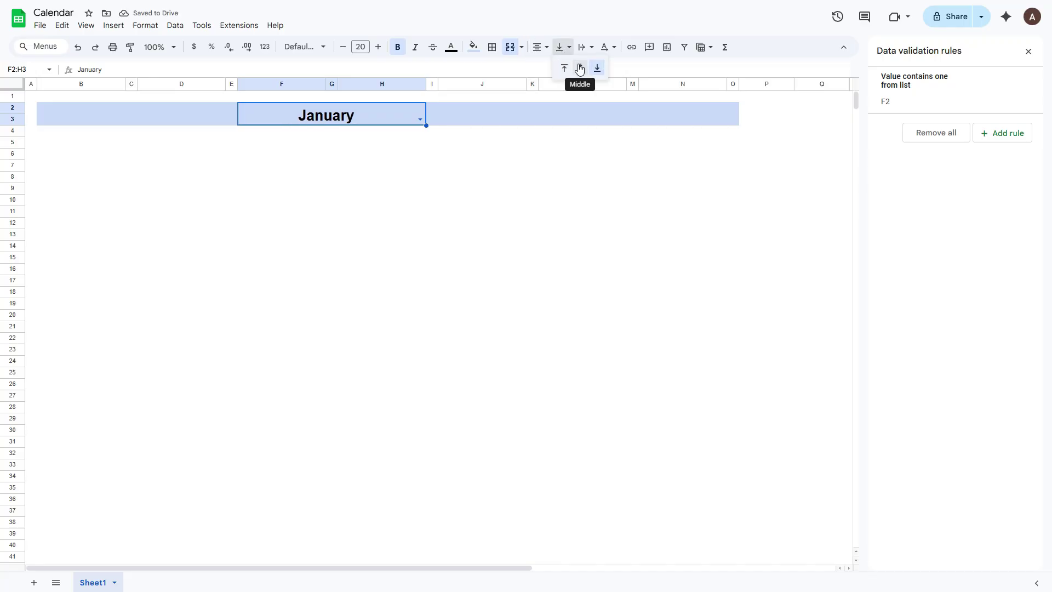
left_click(579, 64)
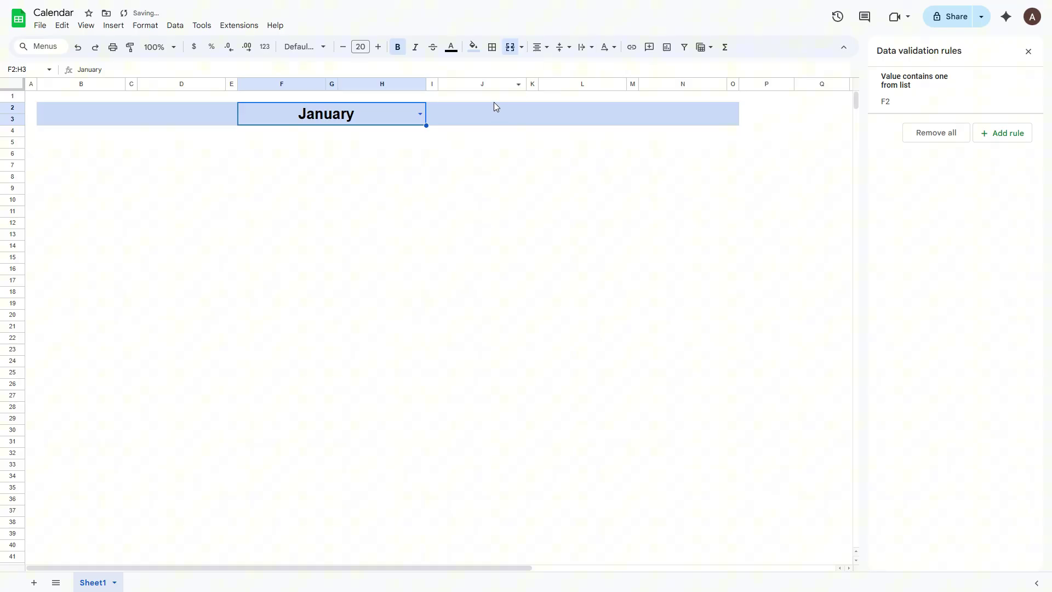
Test the month dropdown by picking February, then switch back to January.
left_click(421, 114)
left_click(366, 149)
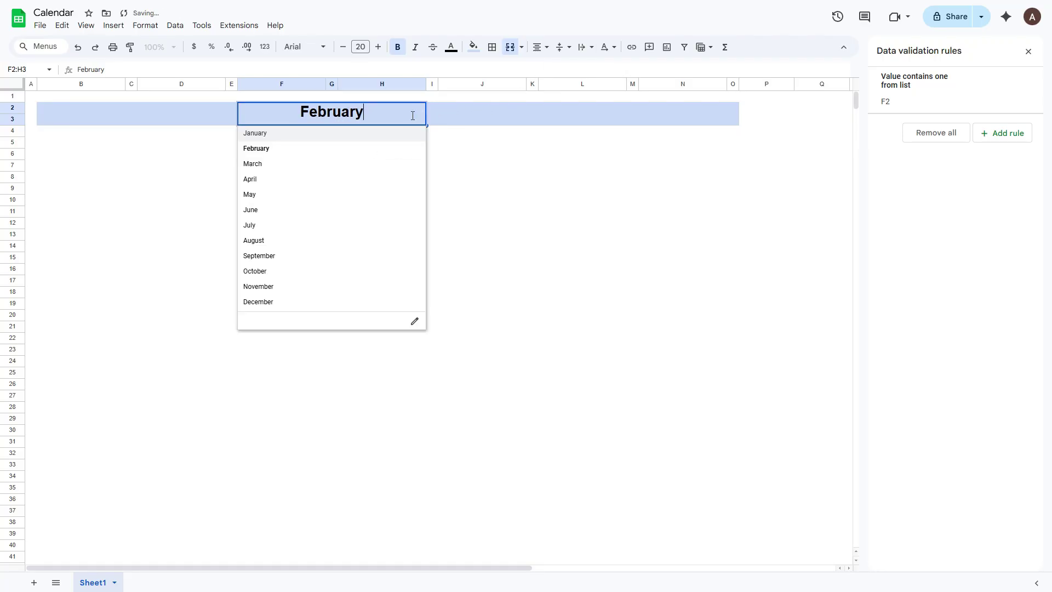
left_click(348, 134)
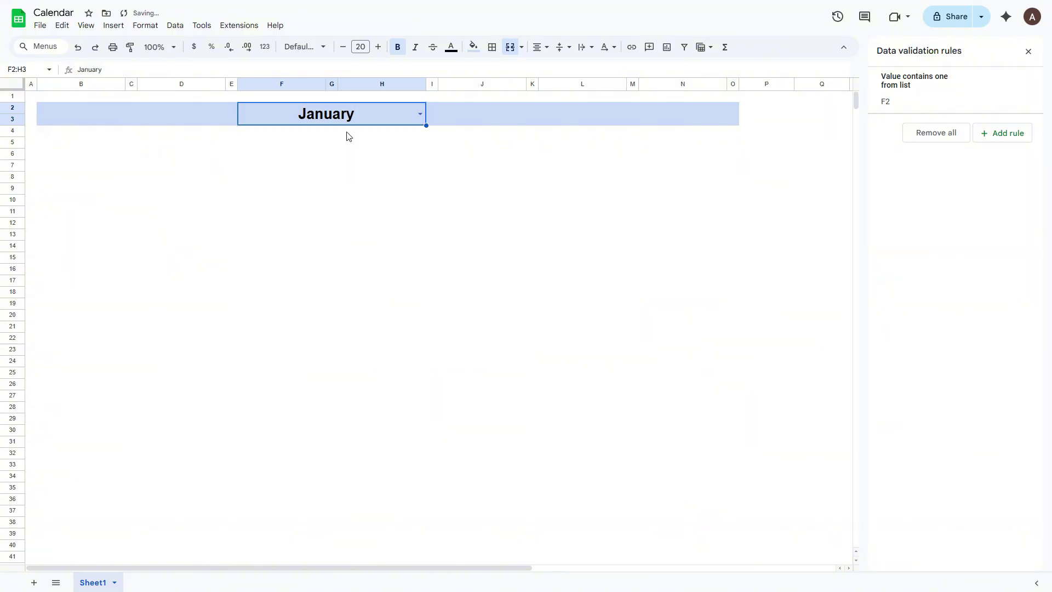
Merge cells I2:J3 and enter the year 2026.
left_click(432, 109)
left_click(515, 116, "shift")
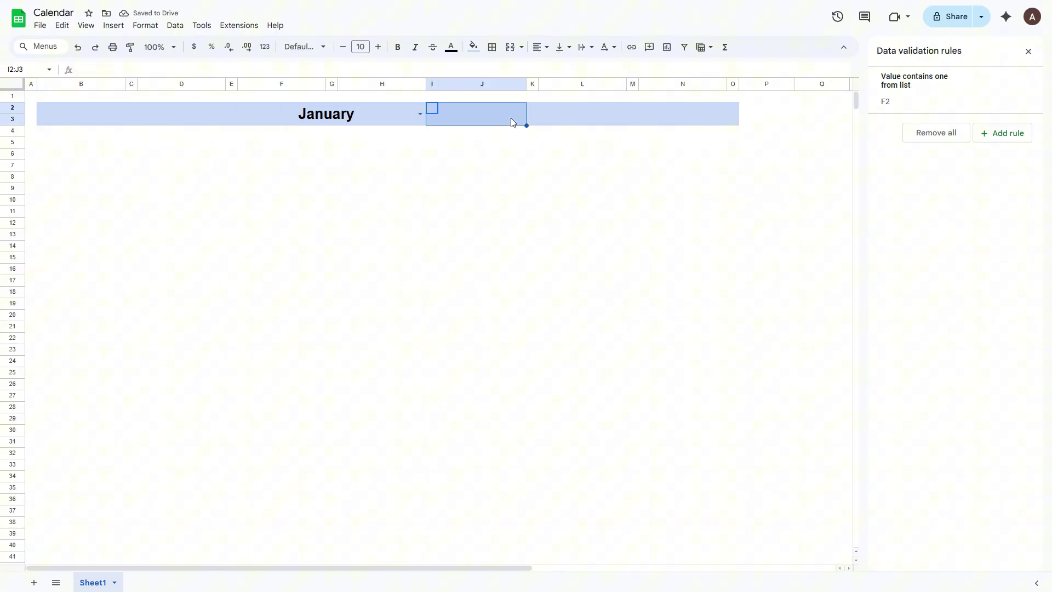
left_click(510, 47)
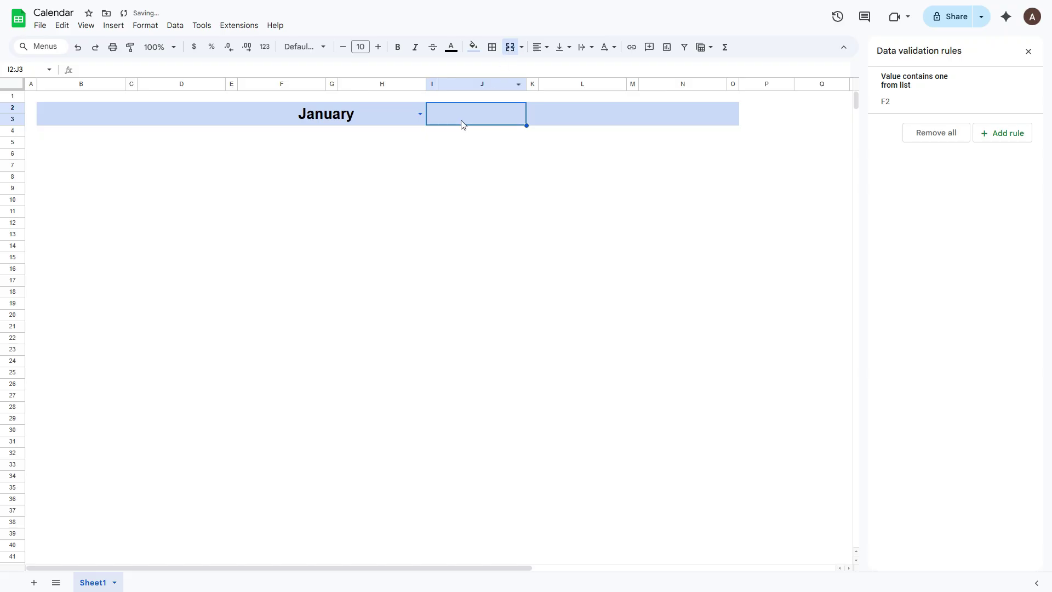
type("2026")
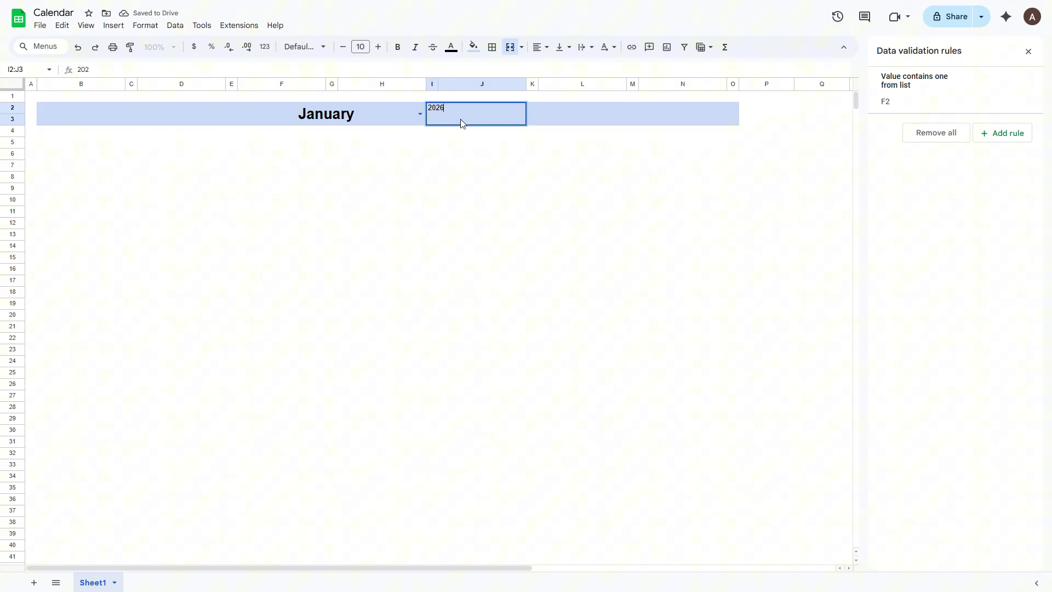
key("Return")
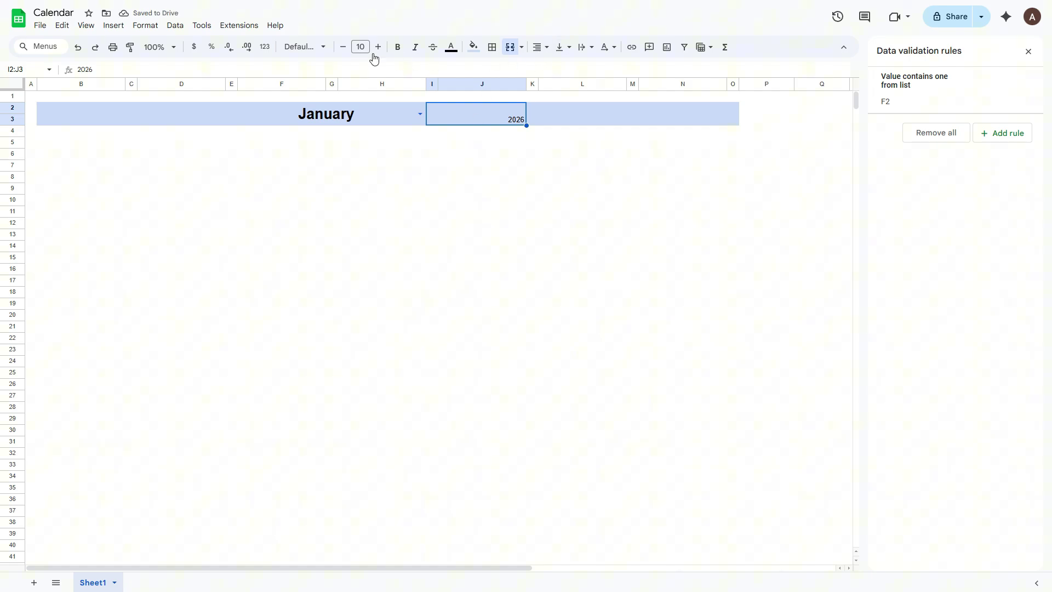
Format the year bold, size 20, centred horizontally and vertically.
left_click(353, 48)
type("2")
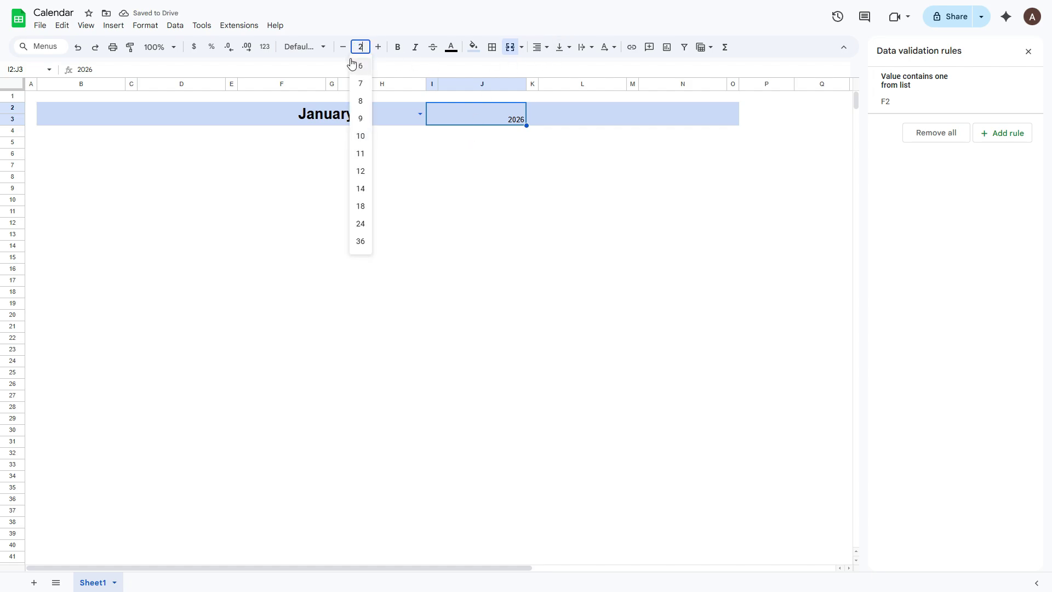
type("0")
key("Return")
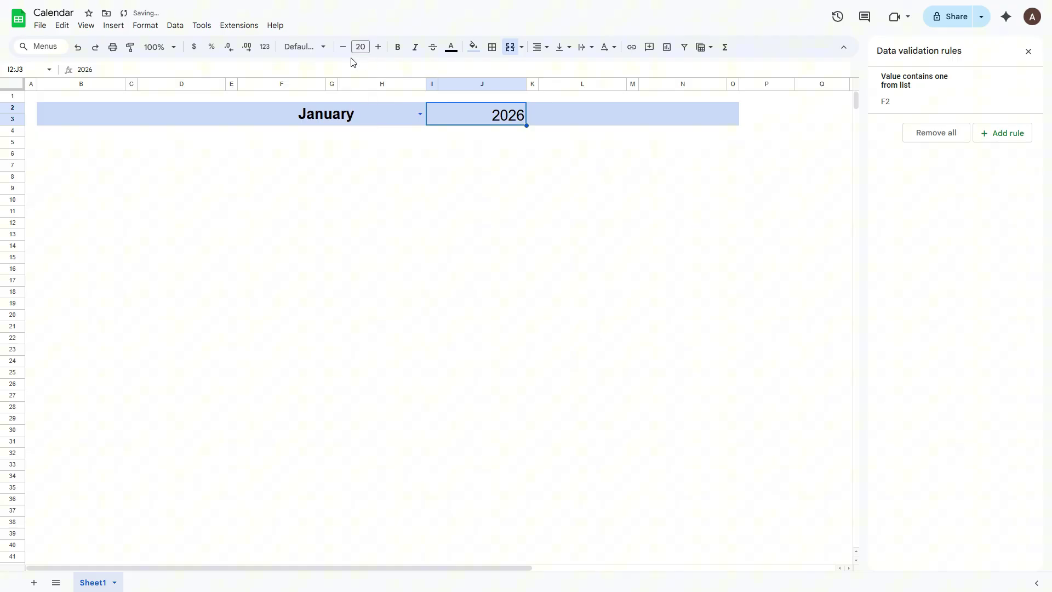
left_click(539, 48)
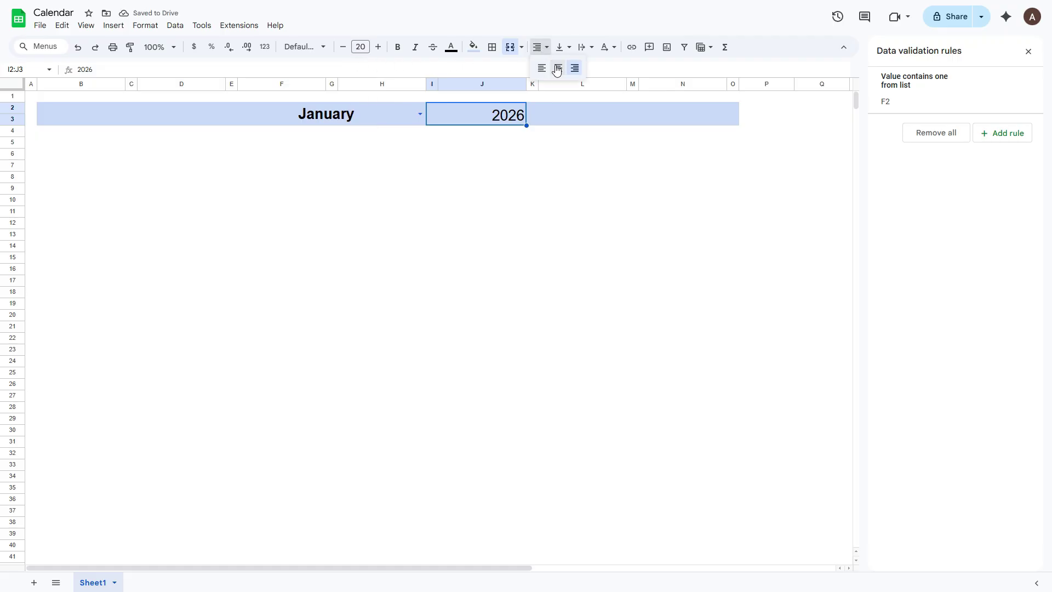
left_click(557, 66)
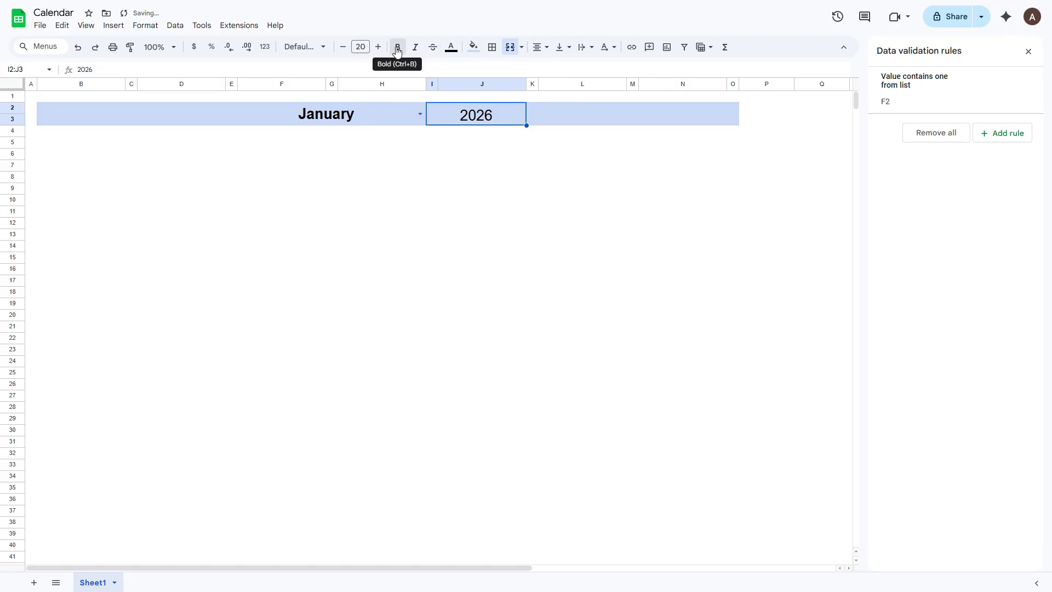
left_click(397, 49)
left_click(562, 48)
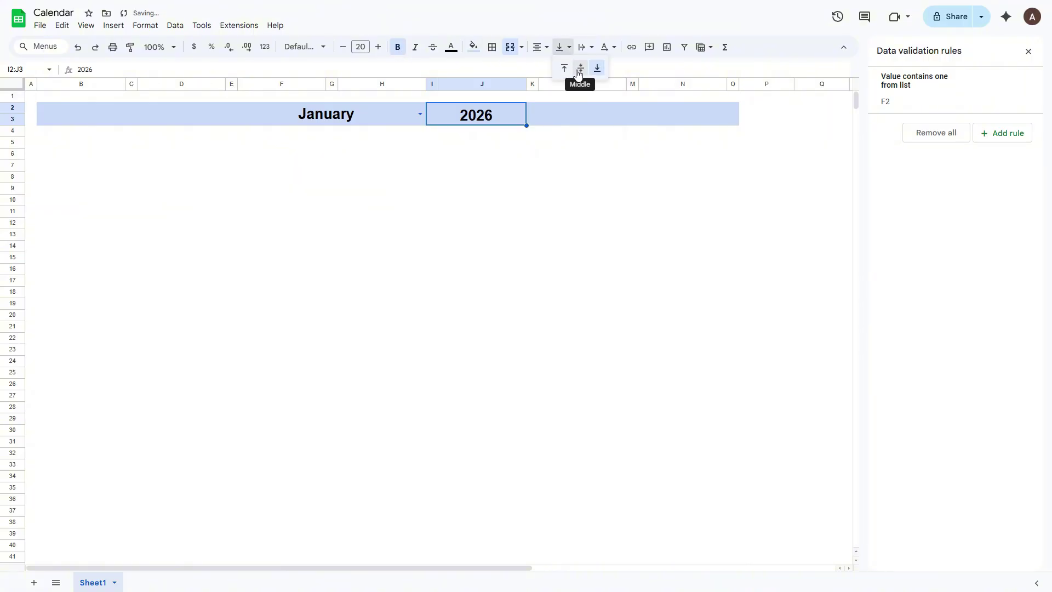
left_click(578, 67)
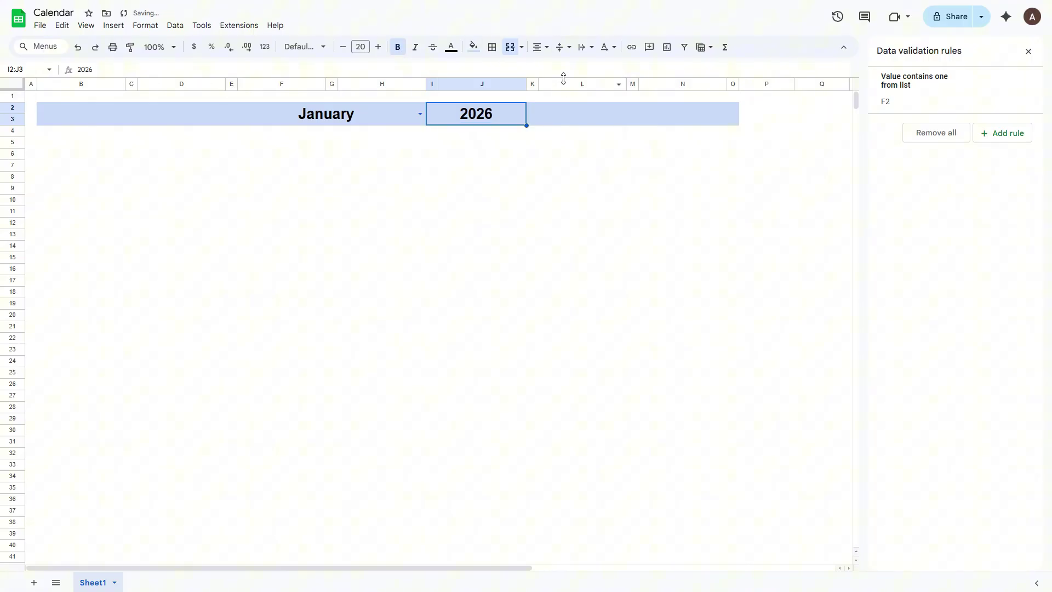
Merge B4:C4, enter Monday, and fill the weekday headings across to Sunday in column O.
left_click(51, 134)
left_click(133, 136, "shift")
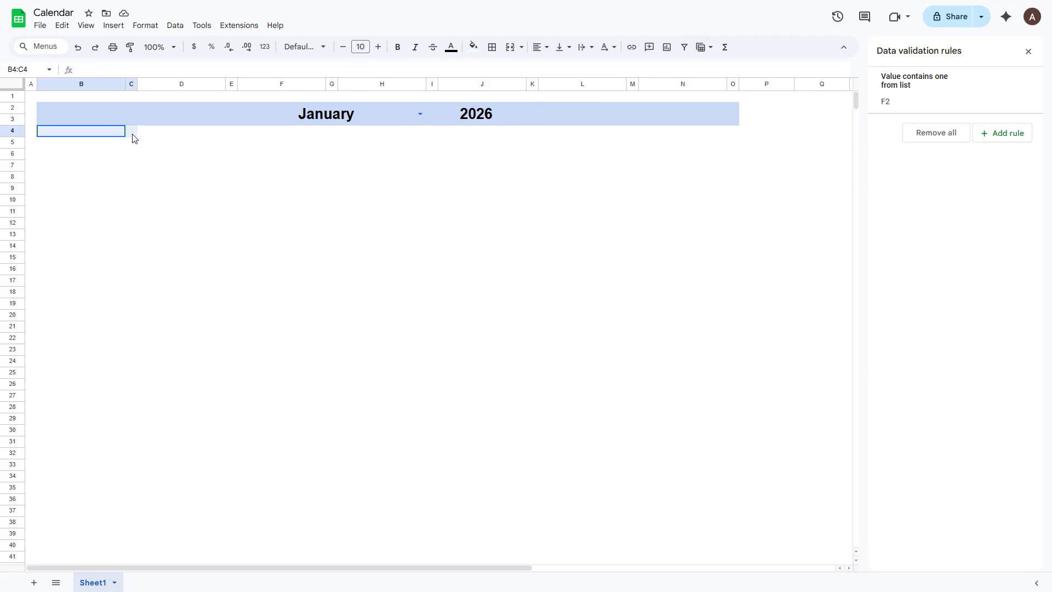
left_click(511, 51)
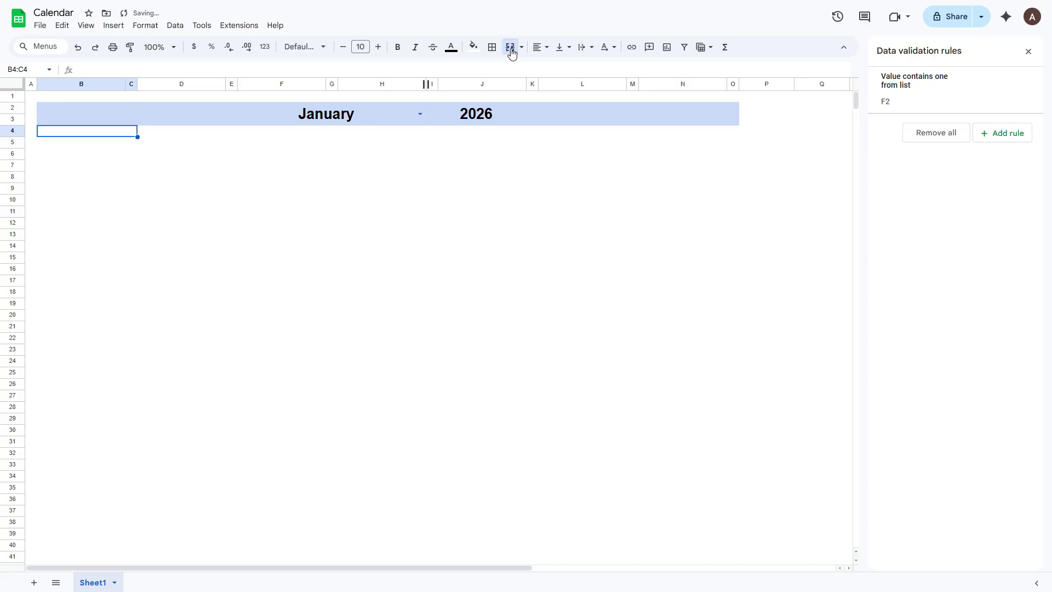
double_click(88, 132)
type("Monday")
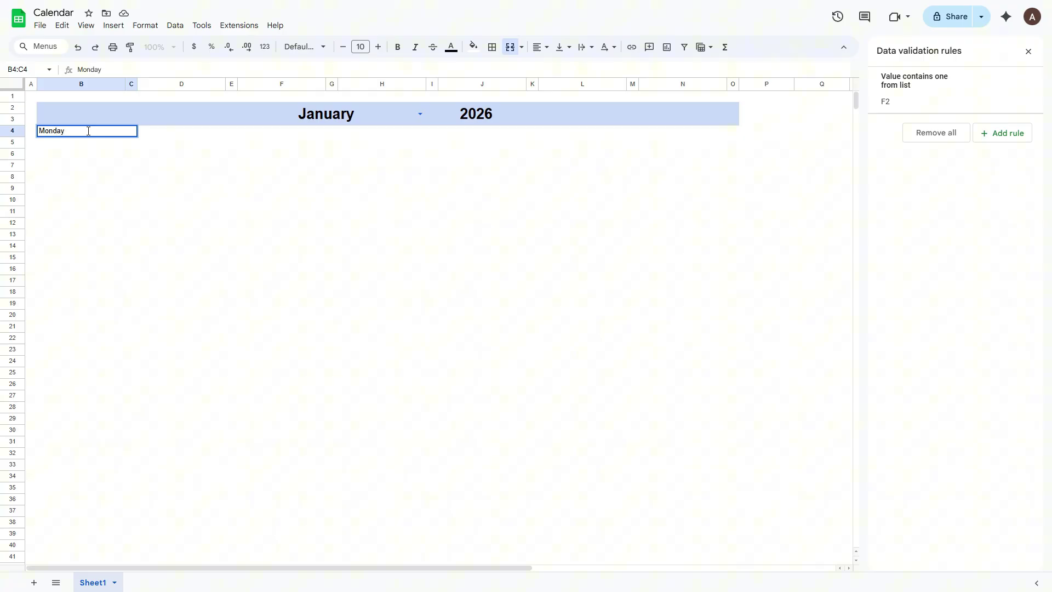
key("Return")
left_click(90, 134)
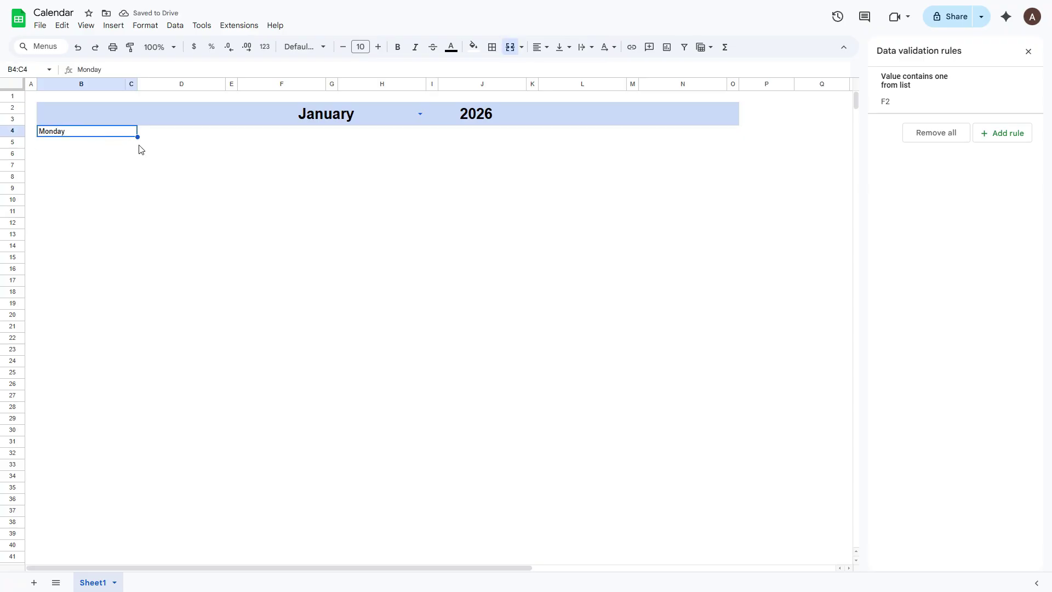
left_click_drag(136, 136, 733, 142)
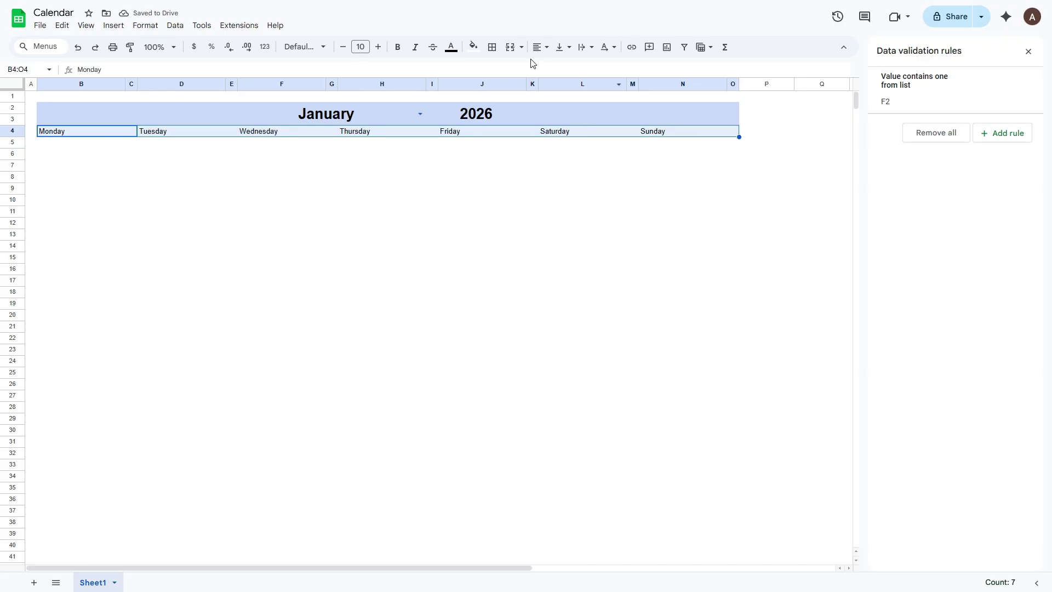
Fill the B4:O4 weekday headings light purple and make them centered and bold.
left_click(474, 47)
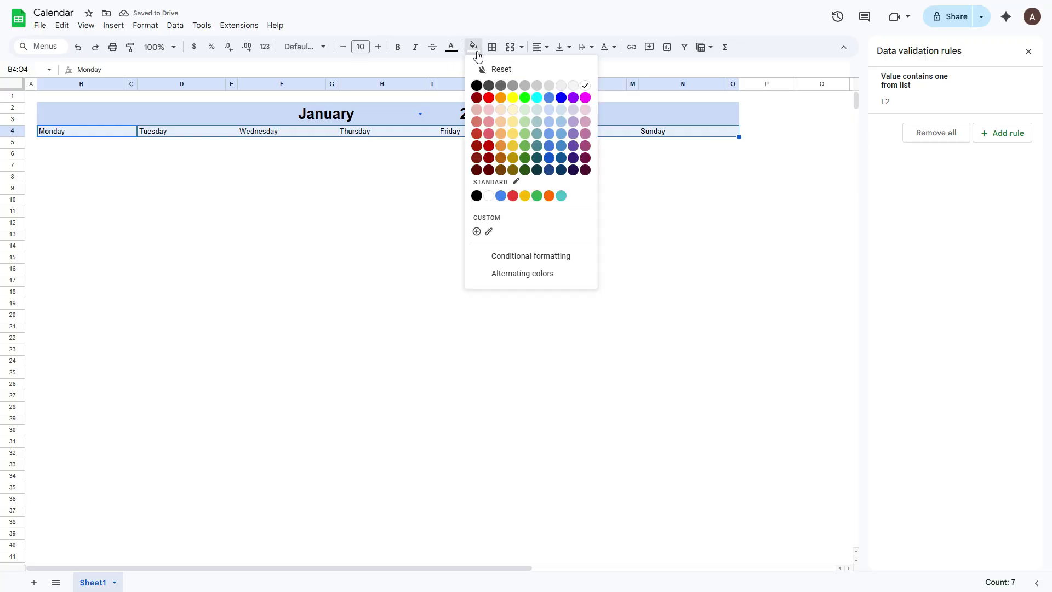
left_click(573, 111)
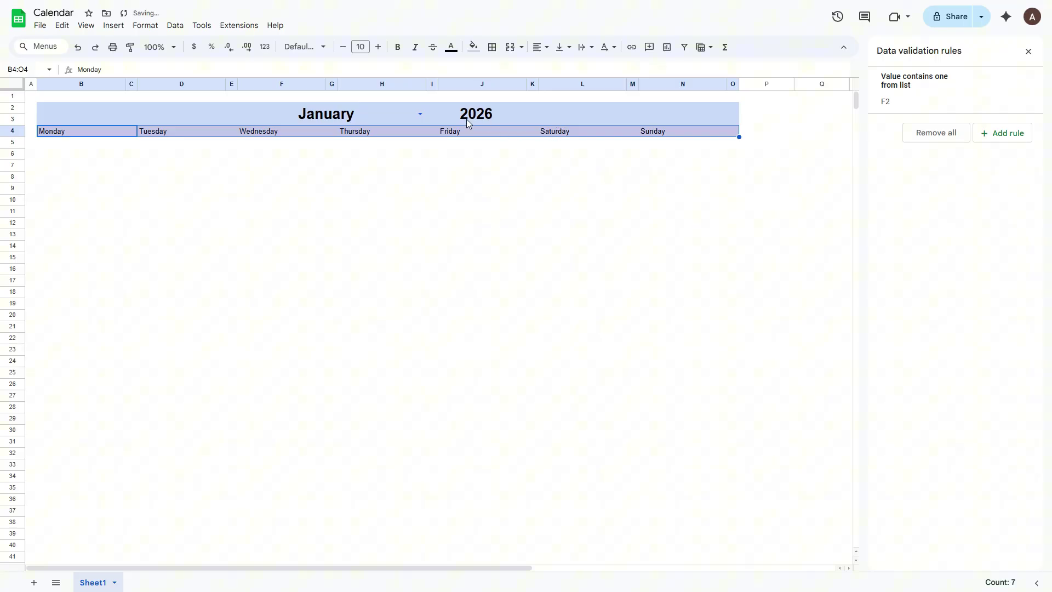
left_click(539, 48)
left_click(558, 68)
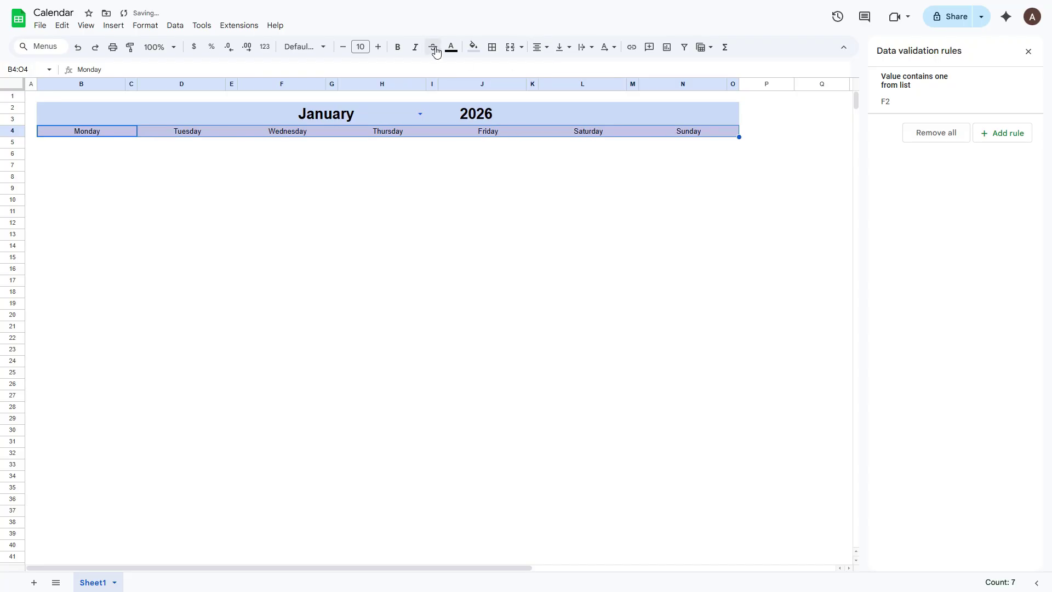
left_click(400, 48)
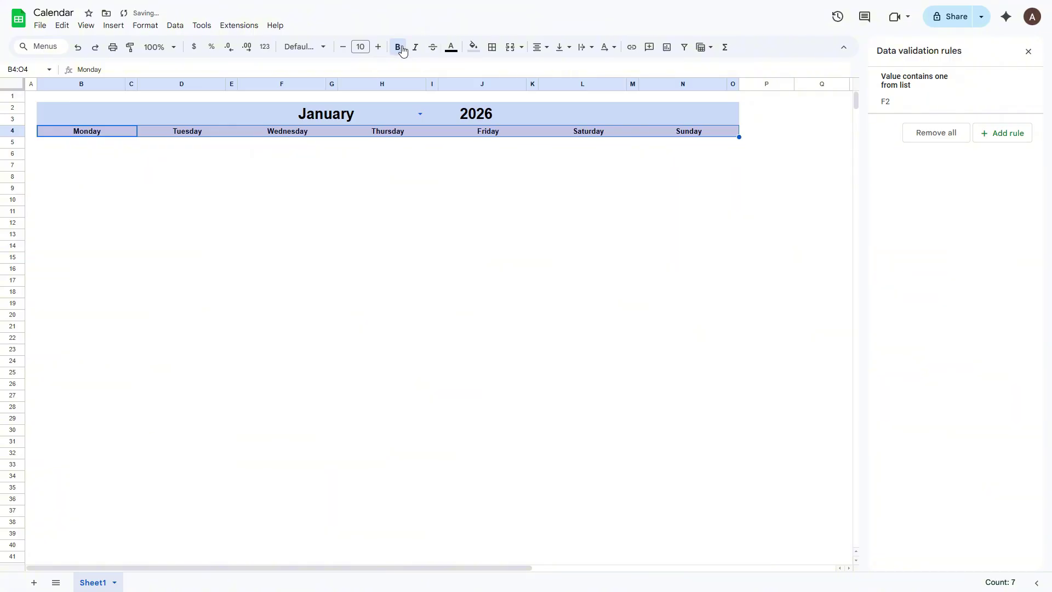
Add medium-weight white inner borders between the B4:O4 weekday heading cells.
left_click(493, 49)
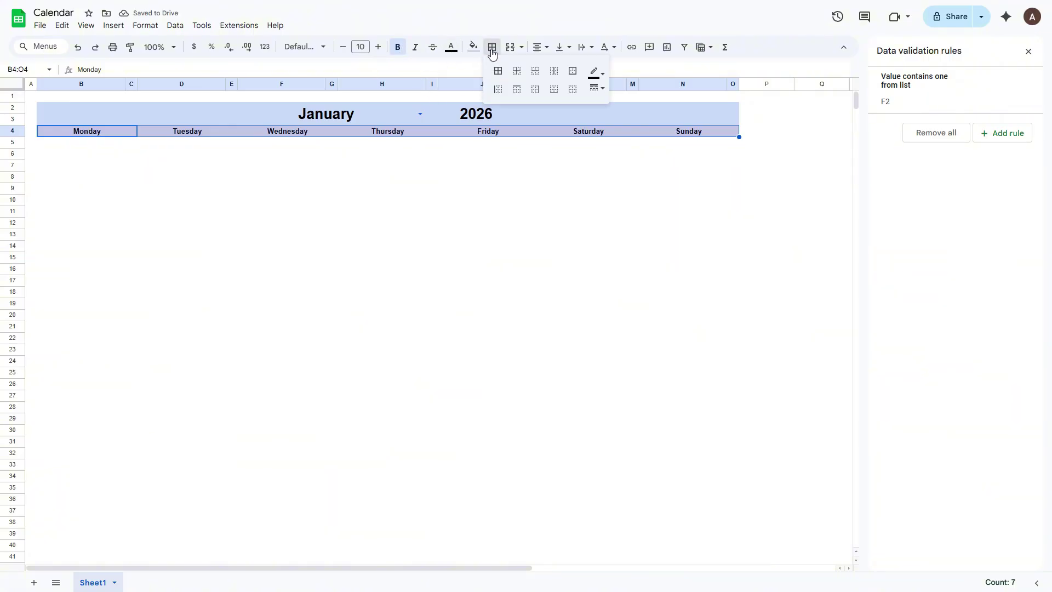
left_click(597, 76)
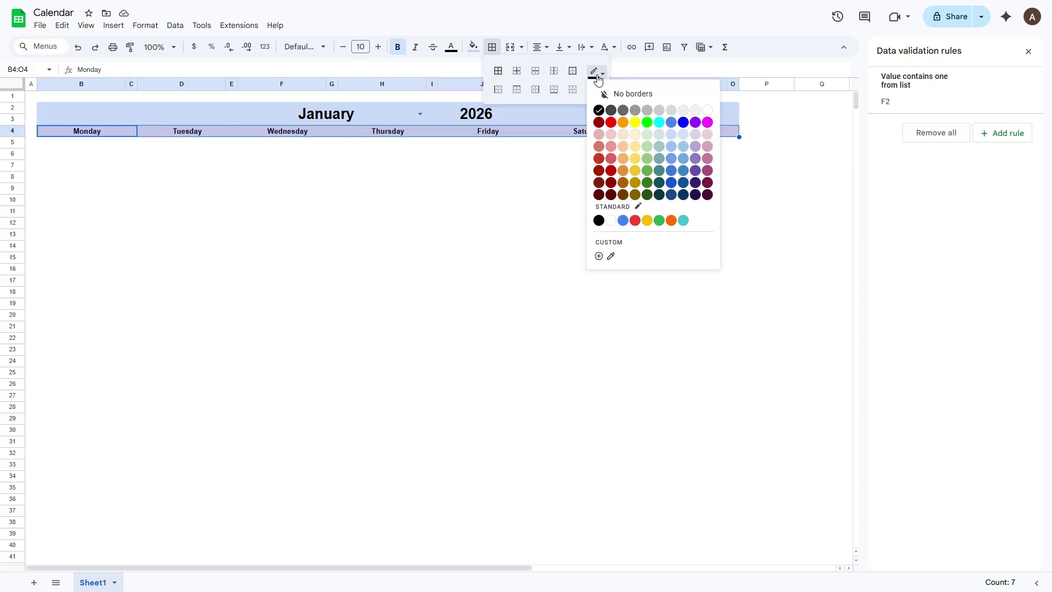
left_click(706, 112)
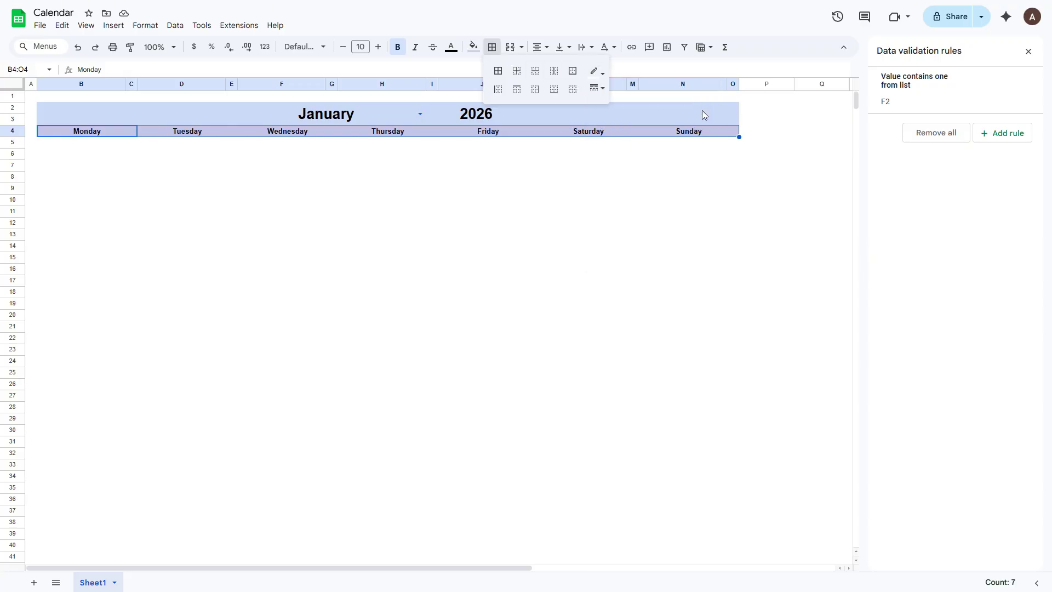
left_click(595, 92)
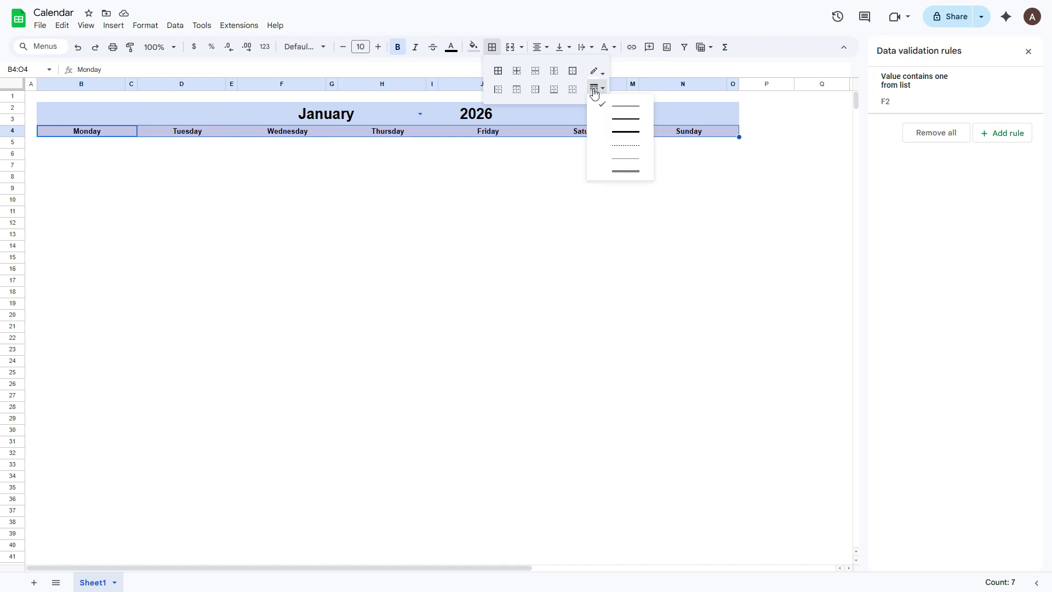
left_click(612, 120)
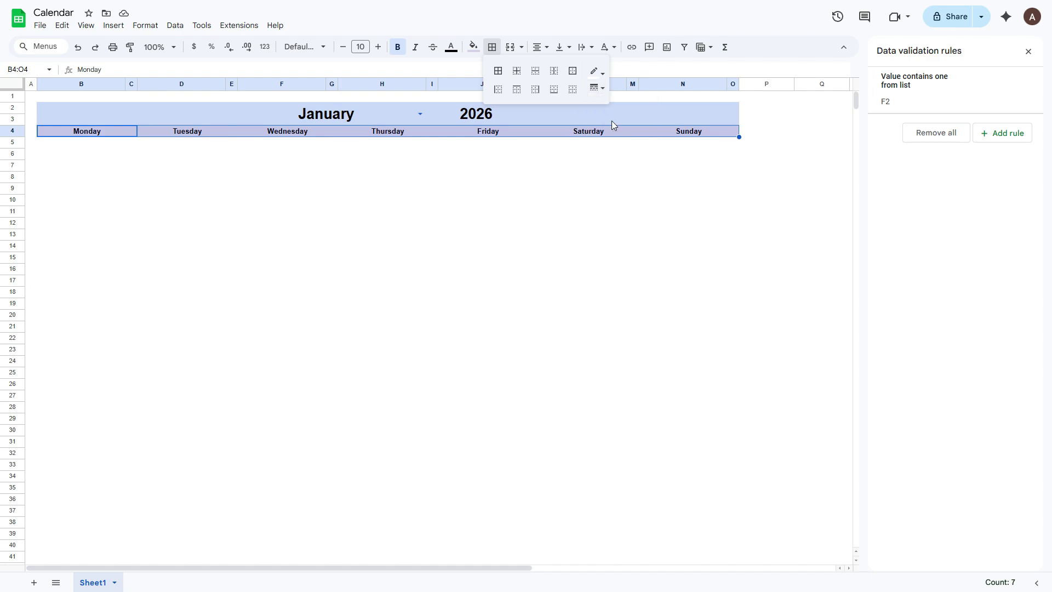
left_click(516, 74)
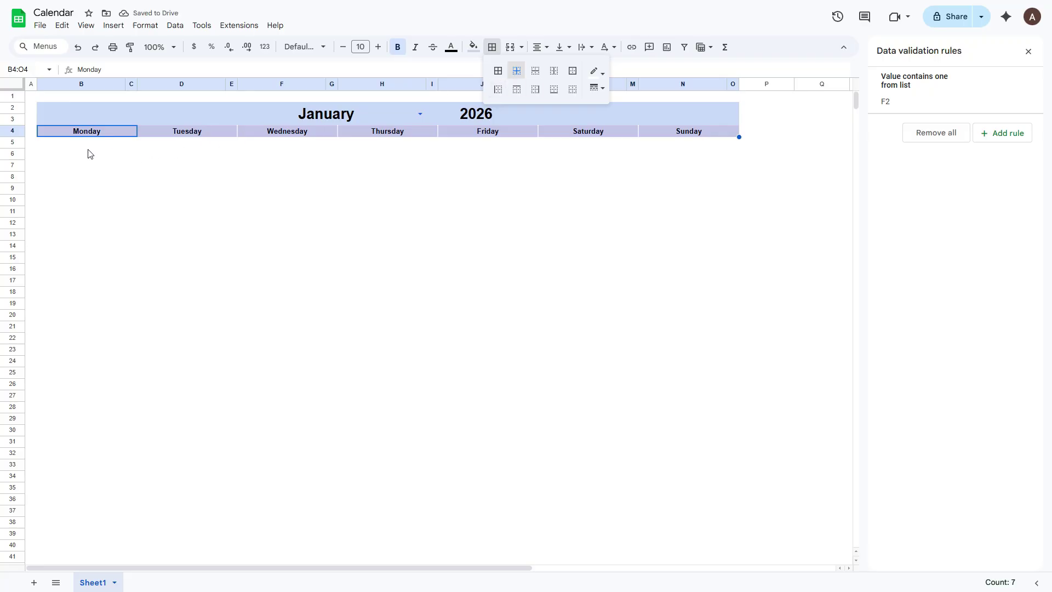
left_click(69, 144)
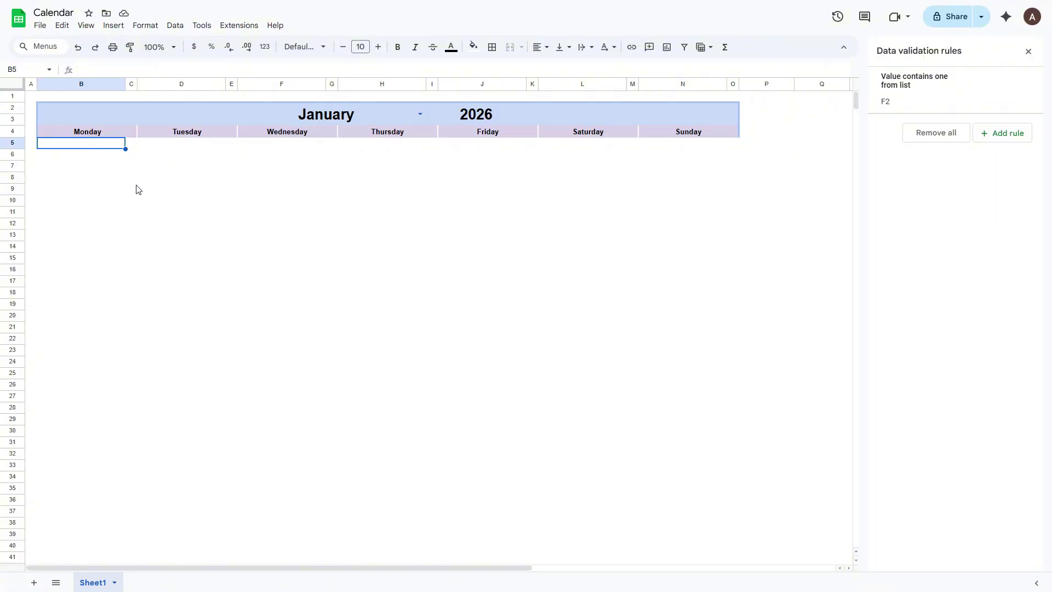
Select B5:C11 and give it a light-blue outer border.
left_click(136, 211, "shift")
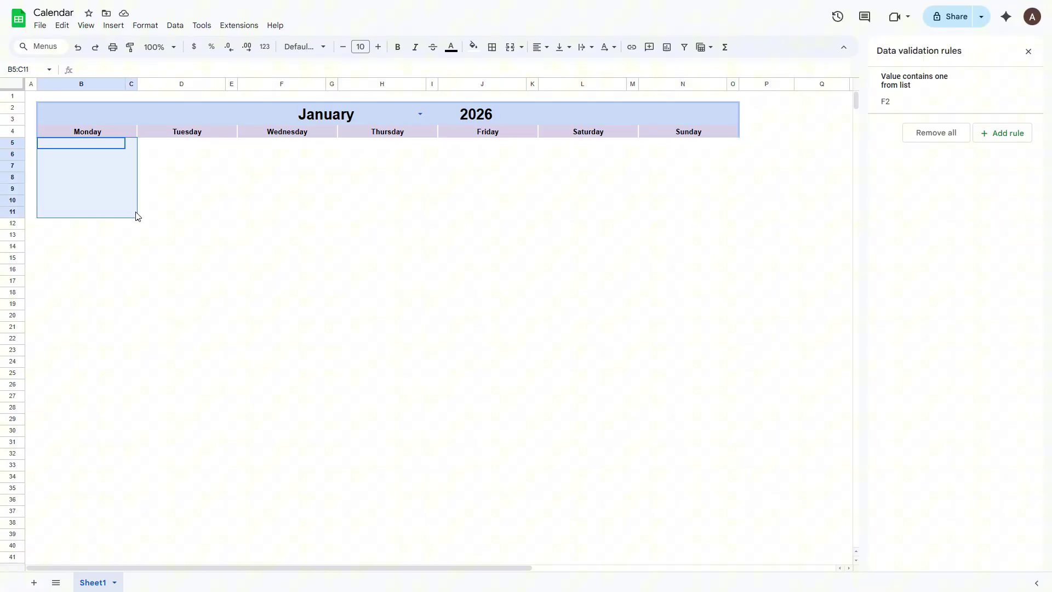
left_click(491, 47)
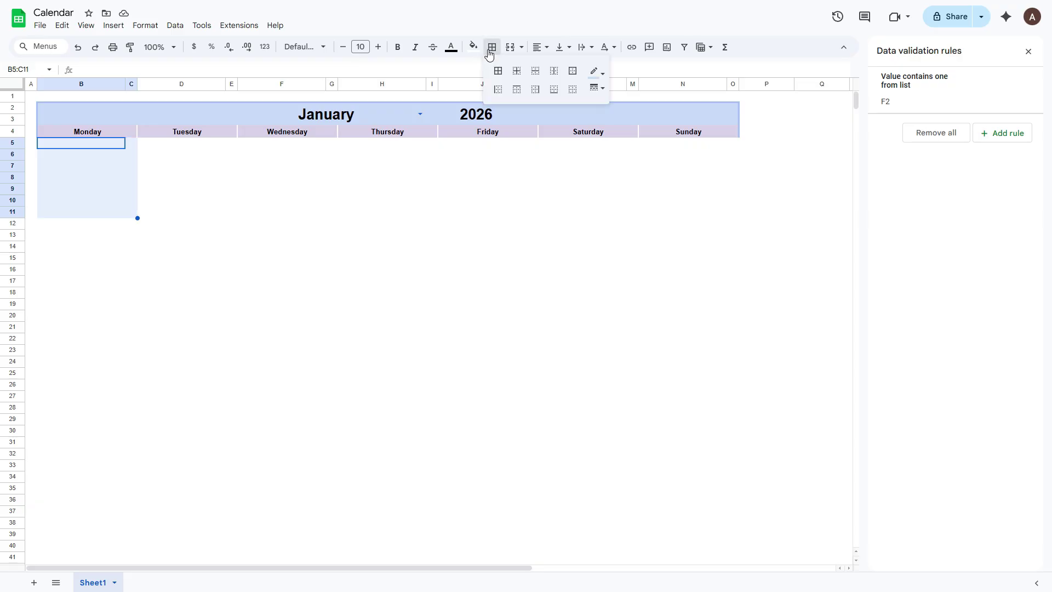
left_click(597, 72)
left_click(672, 136)
left_click(573, 71)
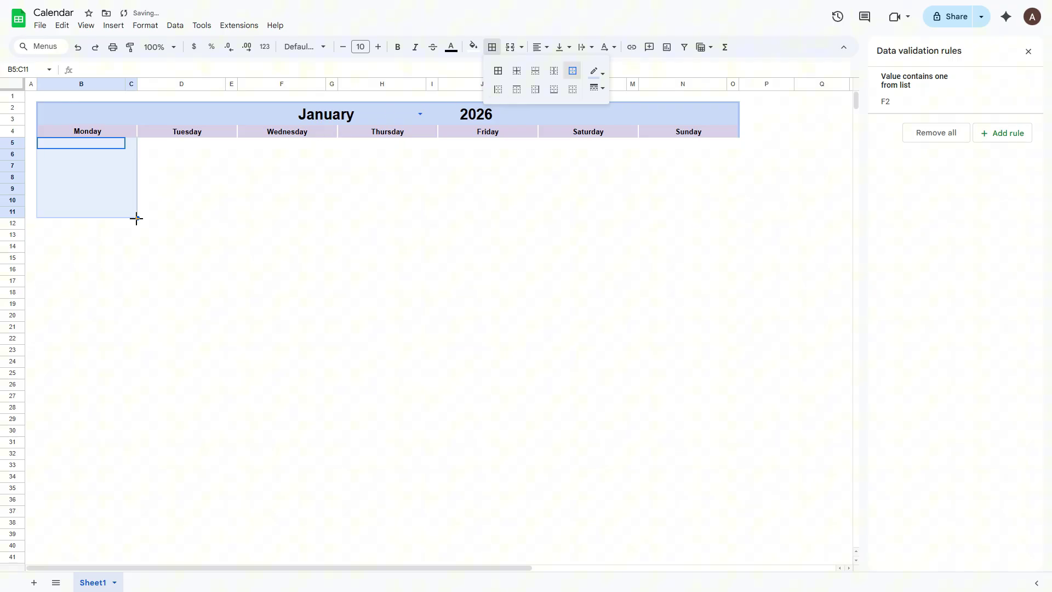
left_click(136, 218)
Fill-drag the B5:C11 day box right to column N and down to row 46.
left_click_drag(137, 219, 731, 223)
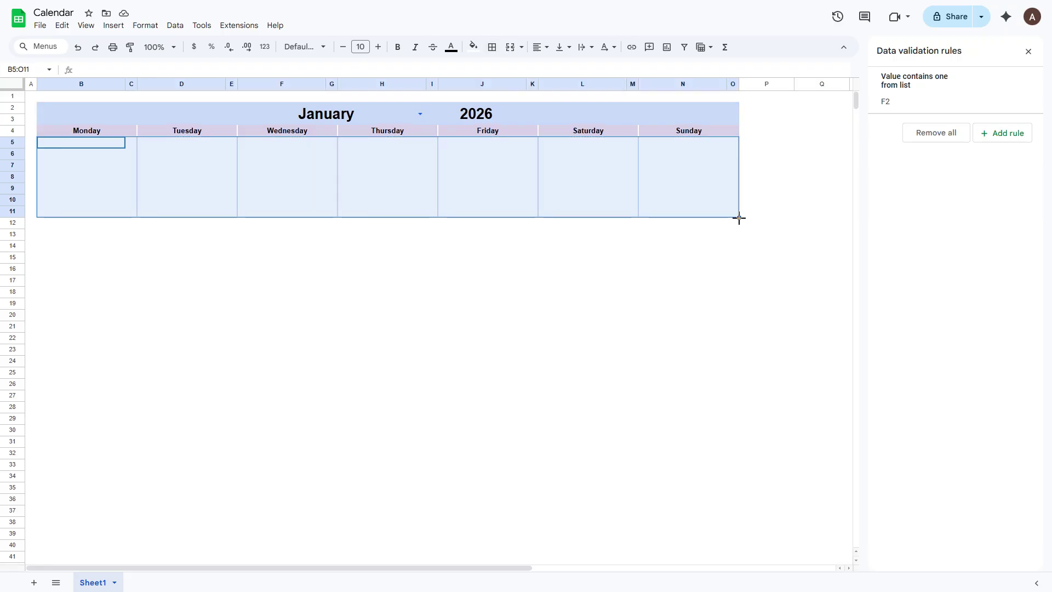
left_click_drag(740, 218, 693, 355)
left_click(693, 353)
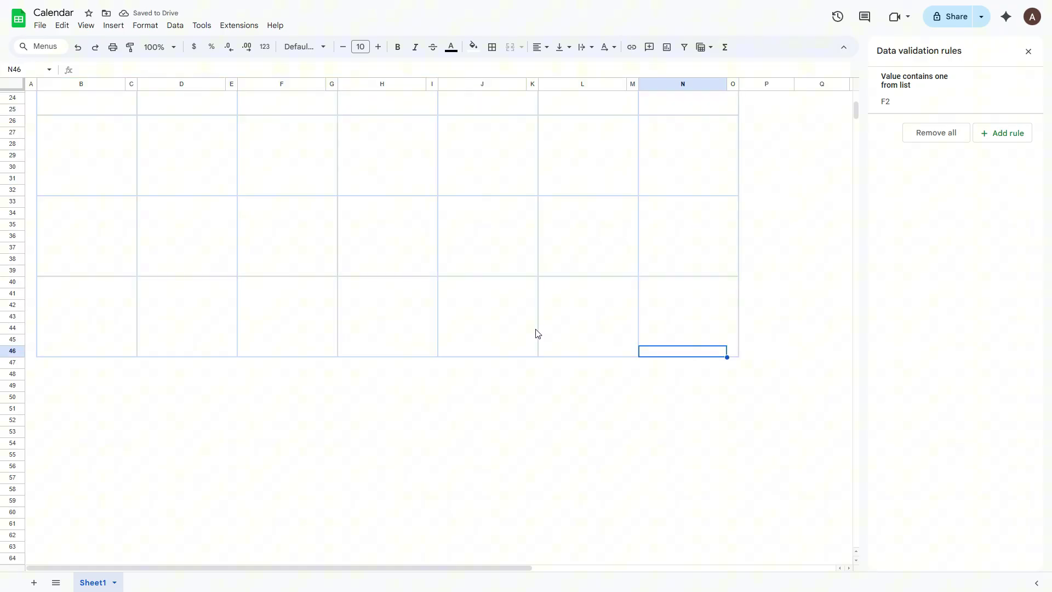
scroll(537, 334, "up", 5)
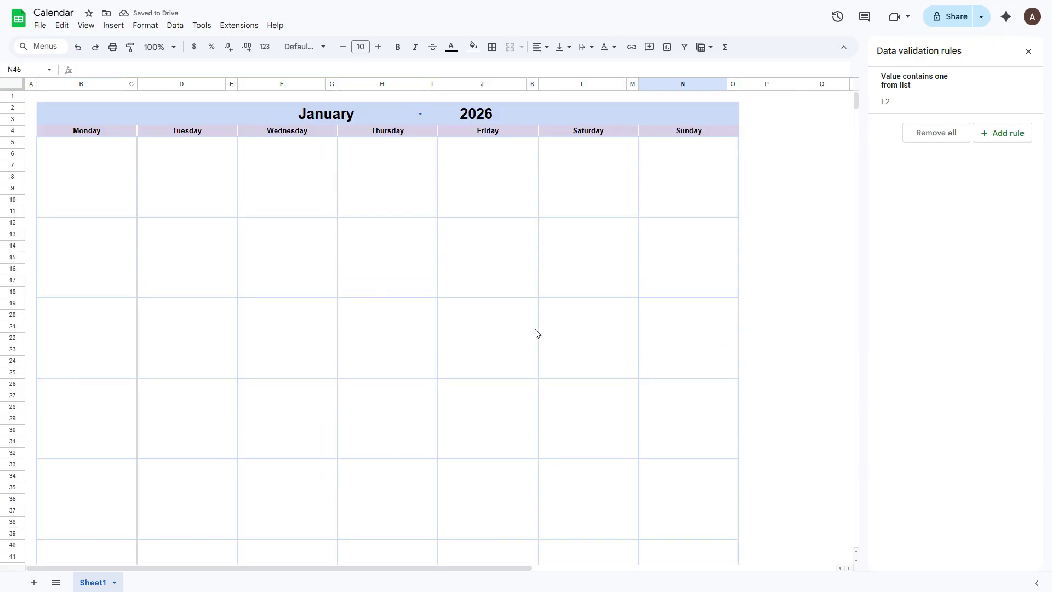
Select the whole calendar range B2:O46.
left_click(47, 108)
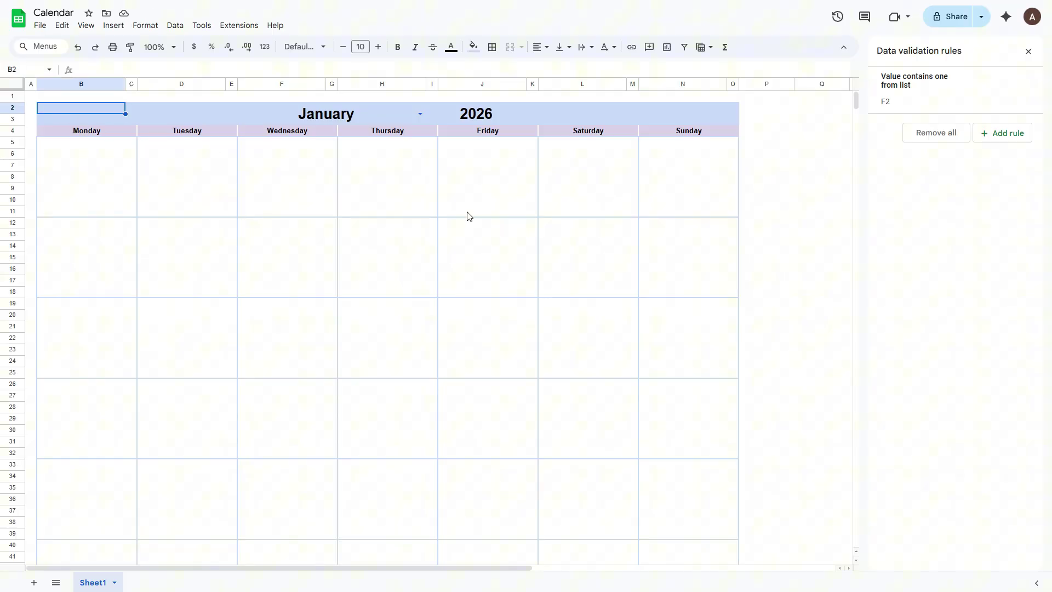
scroll(732, 329, "down", 3)
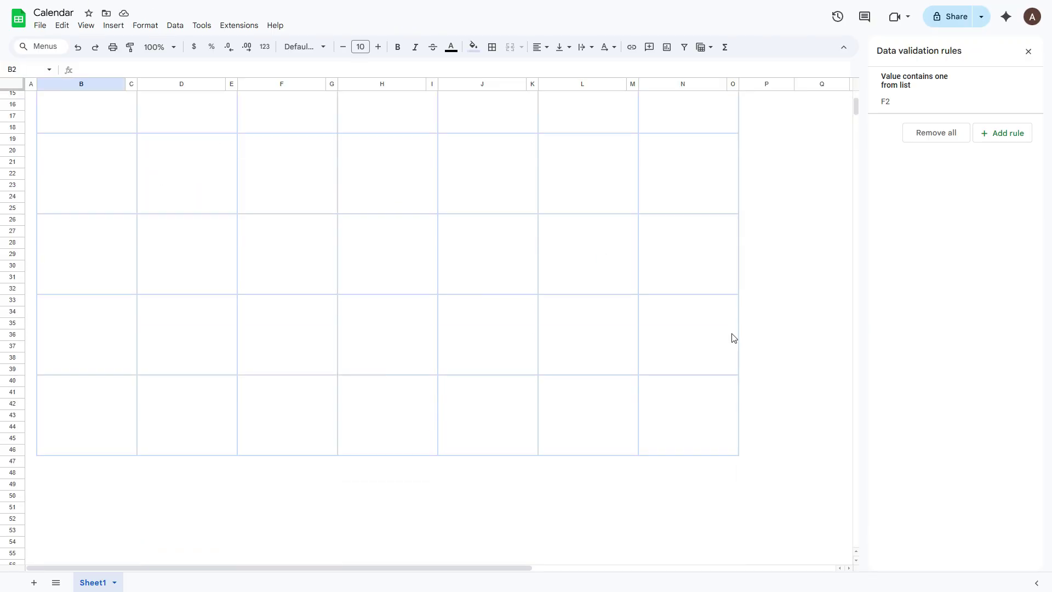
left_click(732, 455, "shift")
scroll(612, 384, "up", 3)
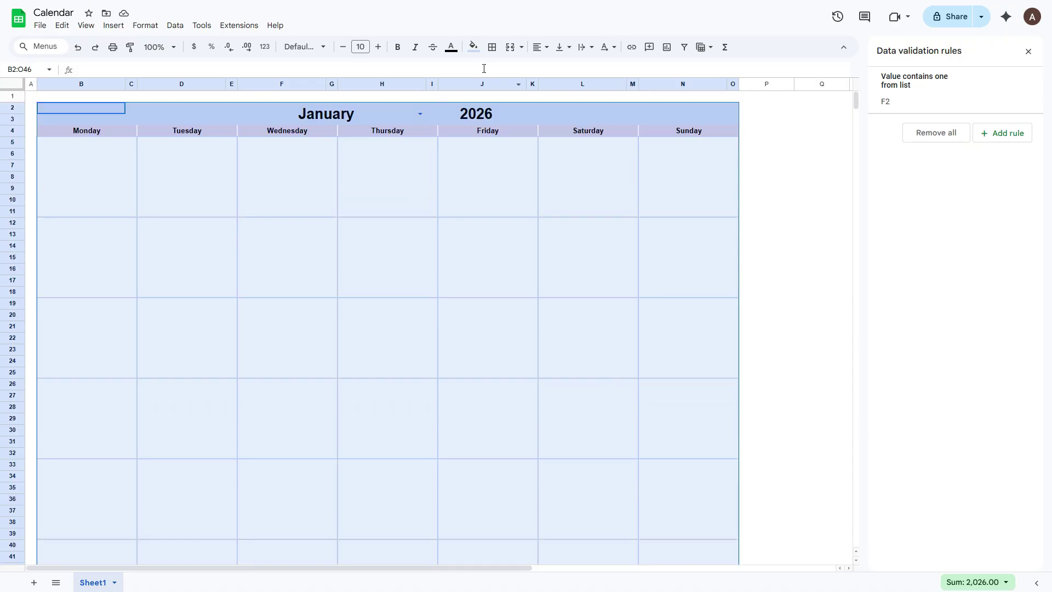
Give B2:O46 a thick light-blue outer border.
left_click(493, 47)
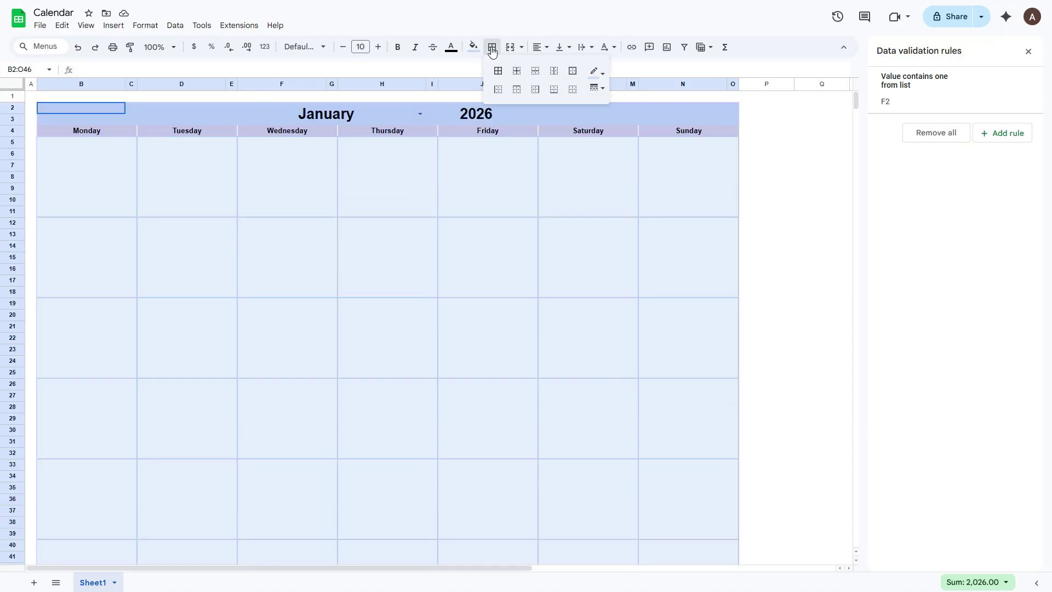
left_click(607, 74)
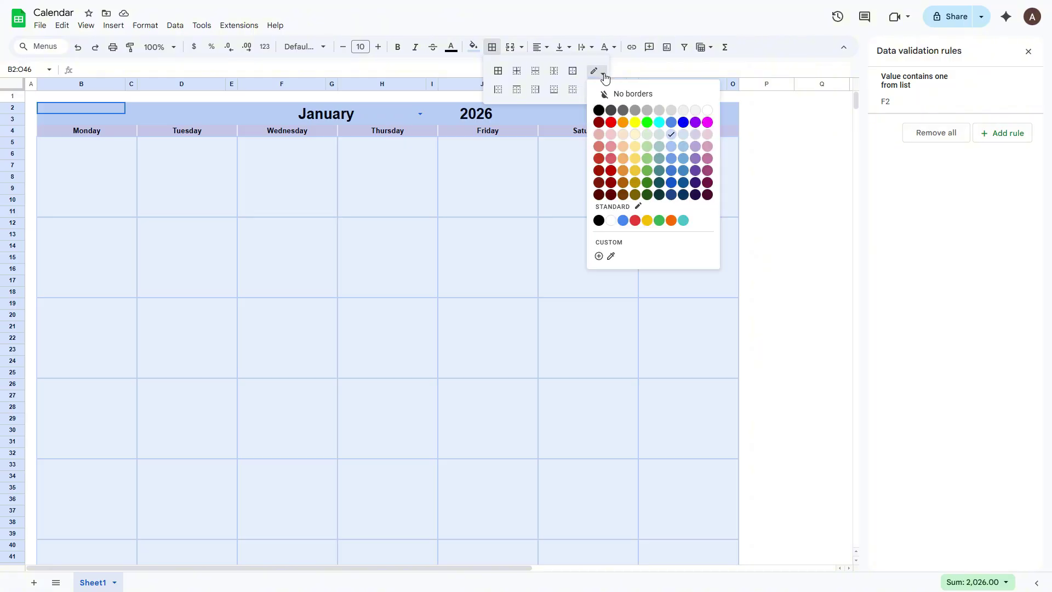
left_click(673, 148)
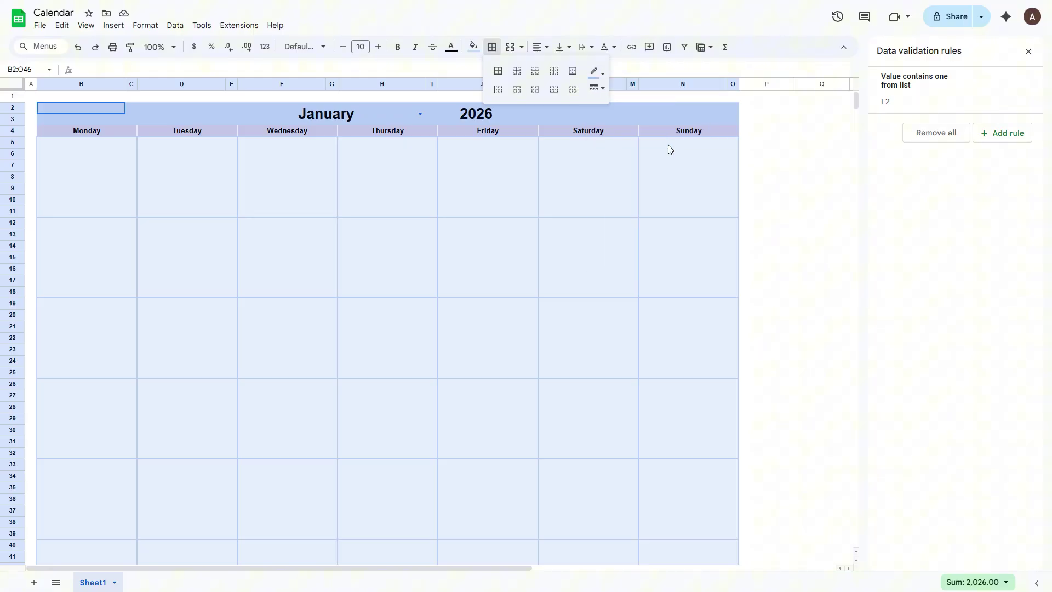
left_click(598, 88)
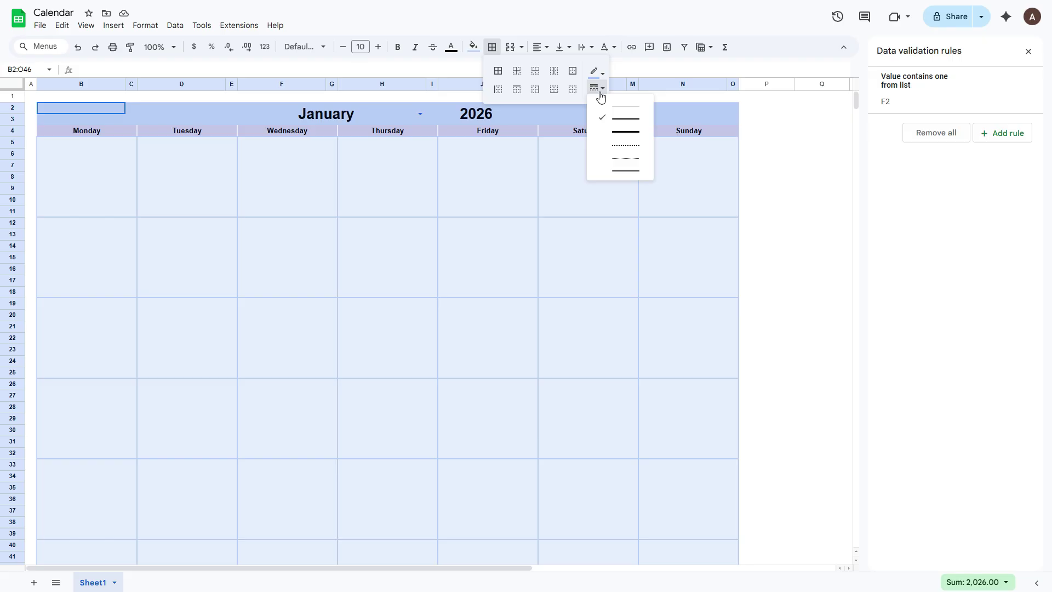
left_click(616, 132)
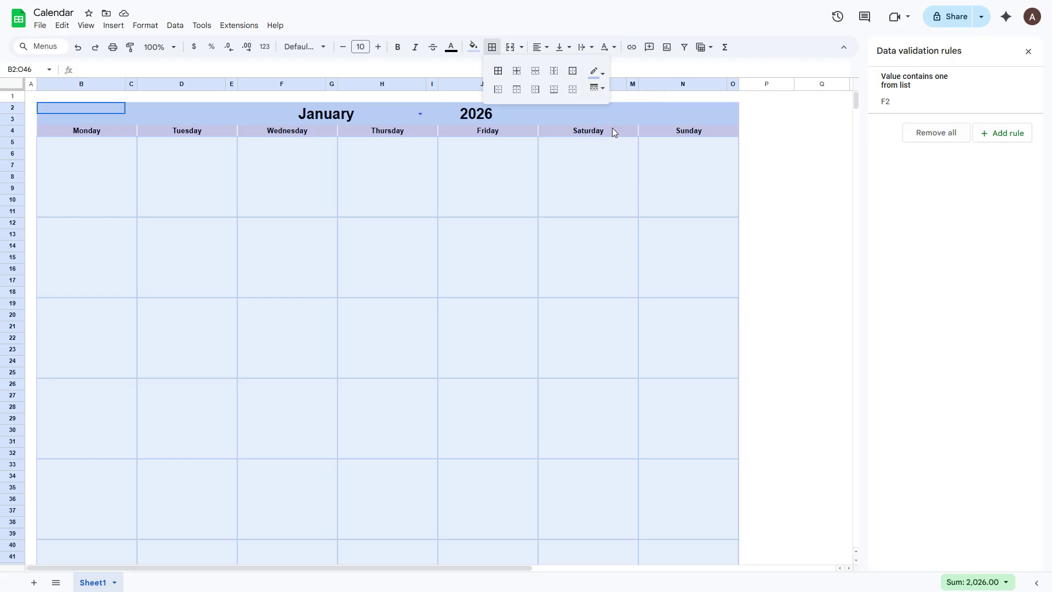
left_click(574, 72)
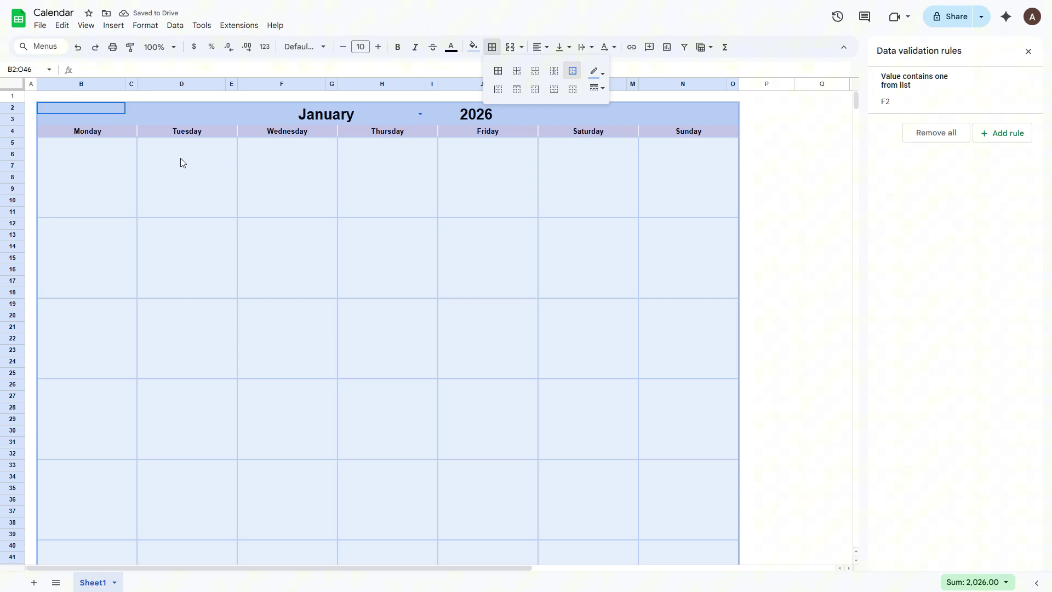
left_click(131, 143)
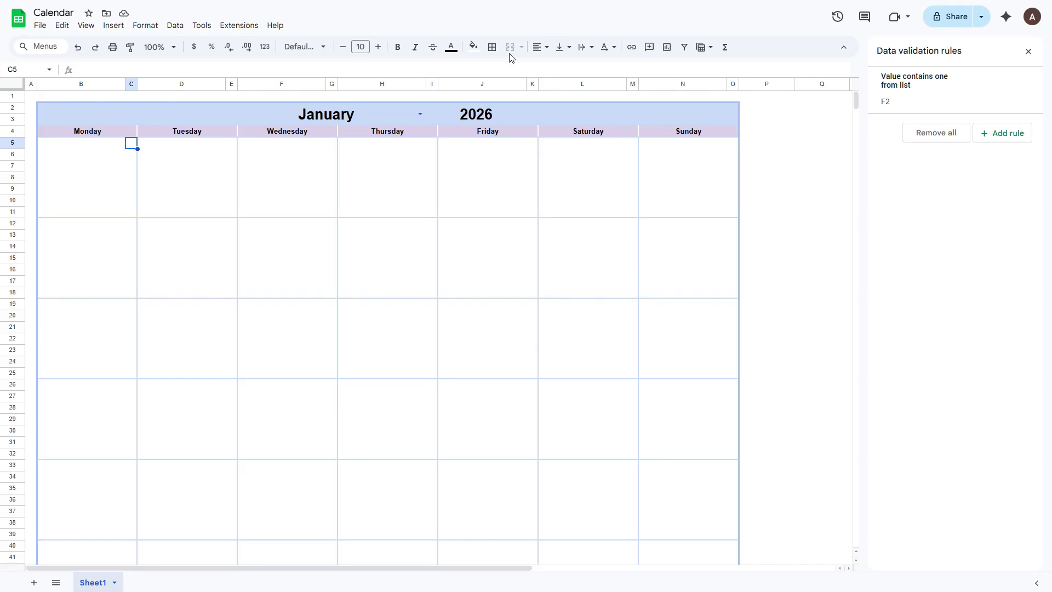
Fill cell C5 with light cornflower blue 3.
left_click(474, 48)
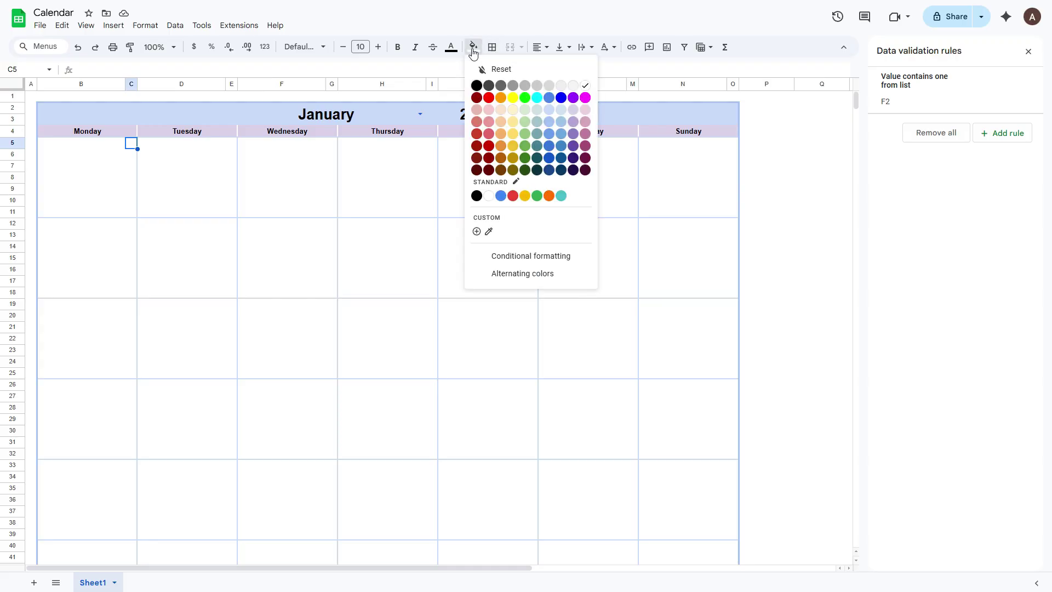
left_click(550, 111)
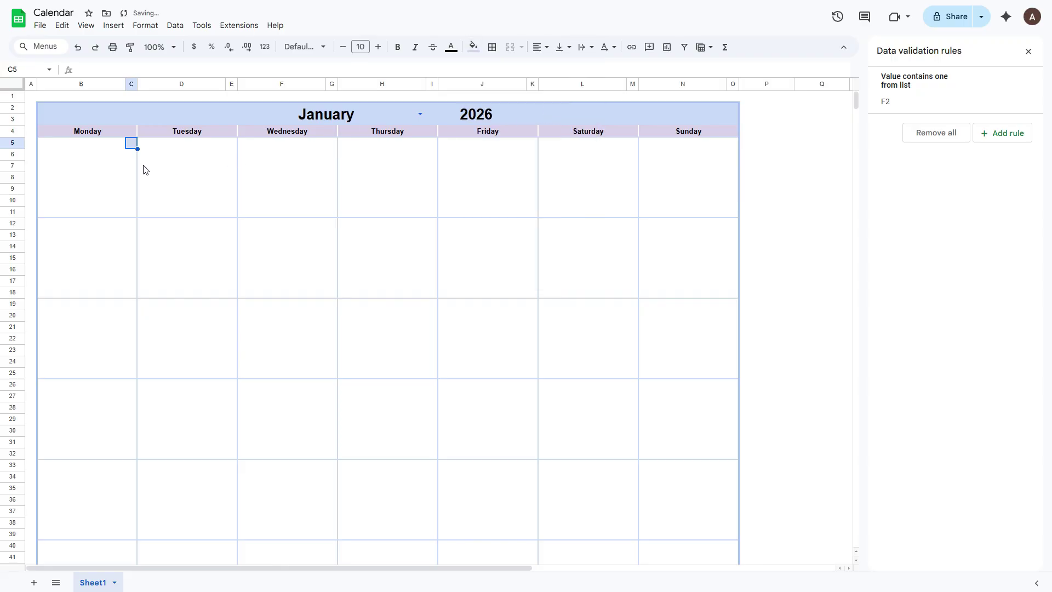
Enter =DATE(I2,MATCH(F2,{month names},0),1) in C5 for the month's first day.
left_click(106, 70)
type("=")
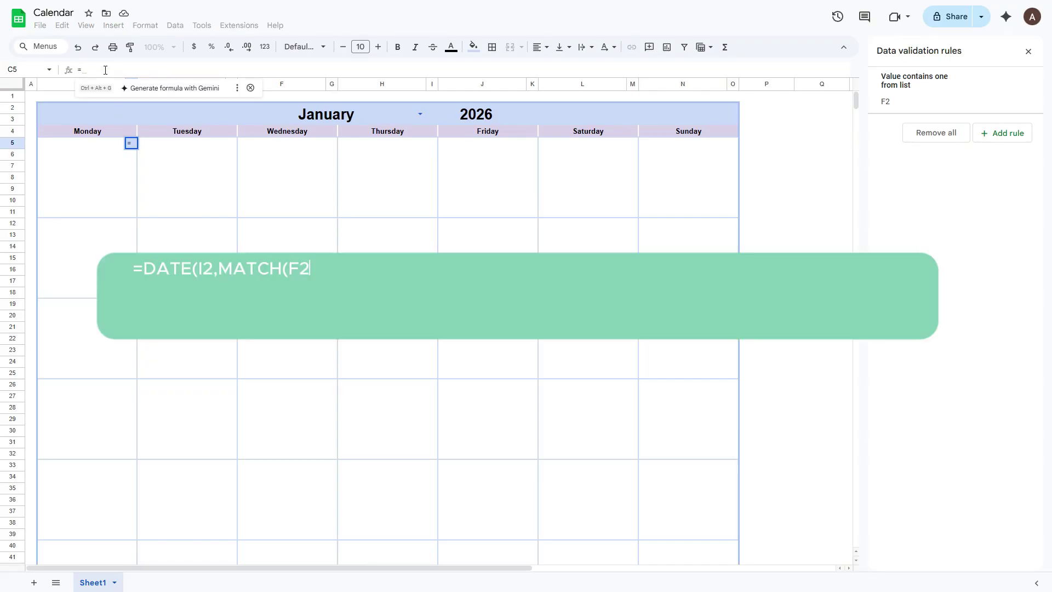
type("DATE(I2,MATCH")
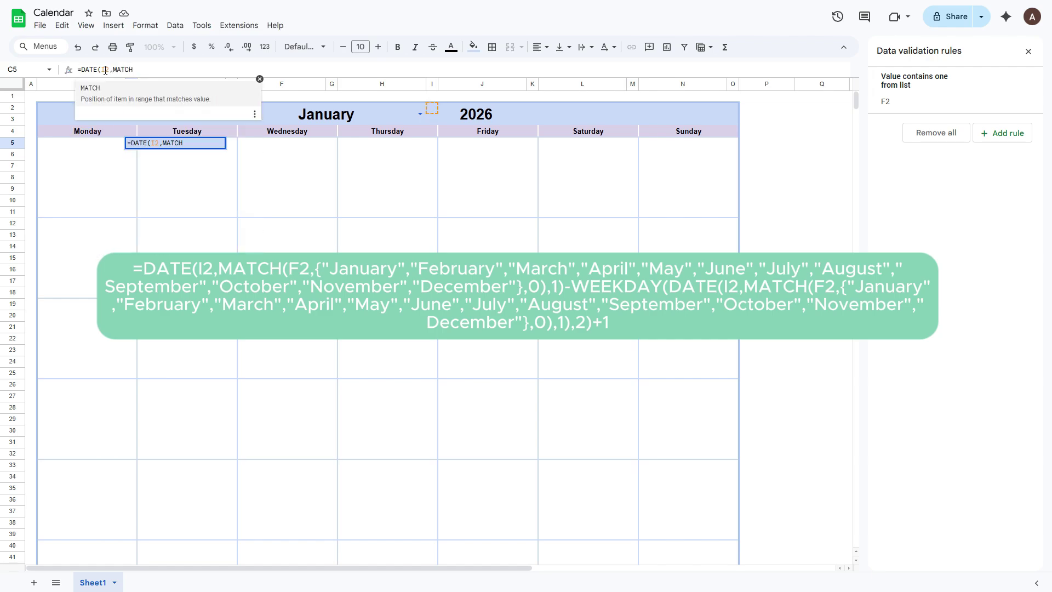
type("(F2,{\"January\",\"February")
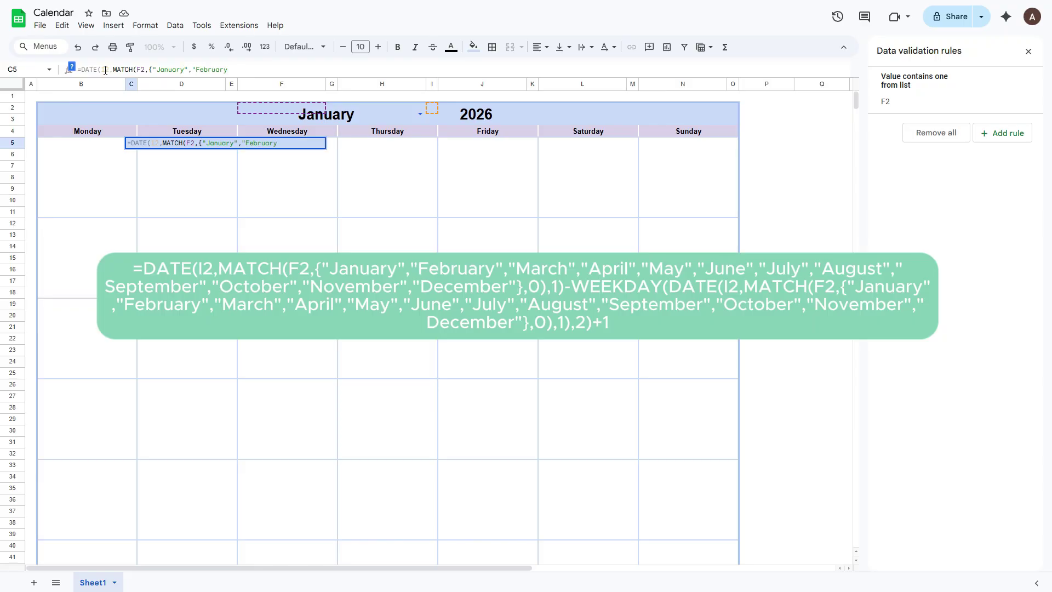
type("\",\"March\",\"April\",\"May\",\"June\",\"J")
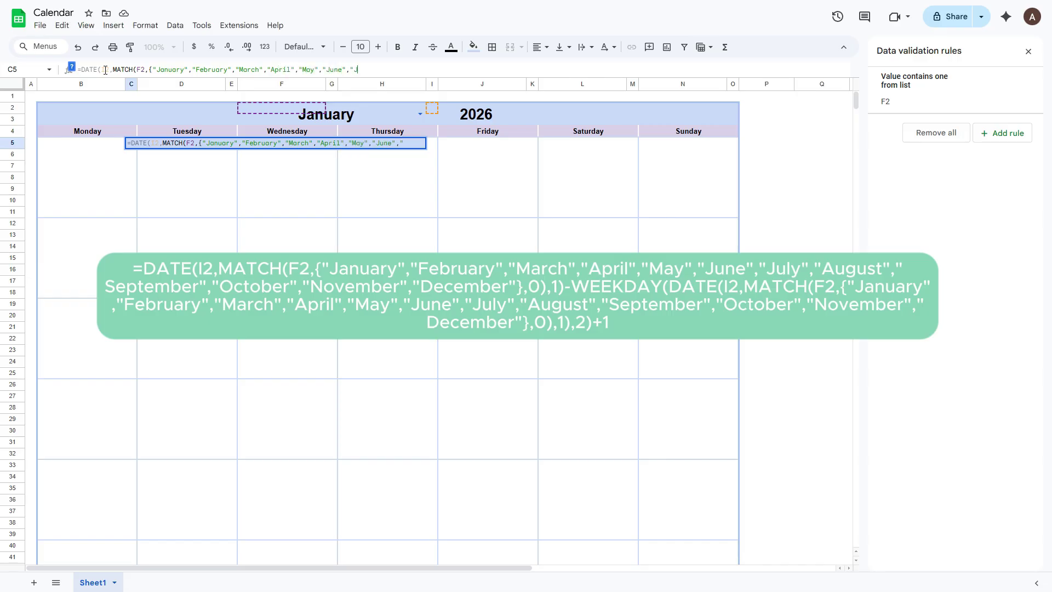
type("uly\"")
type(",\"Aug")
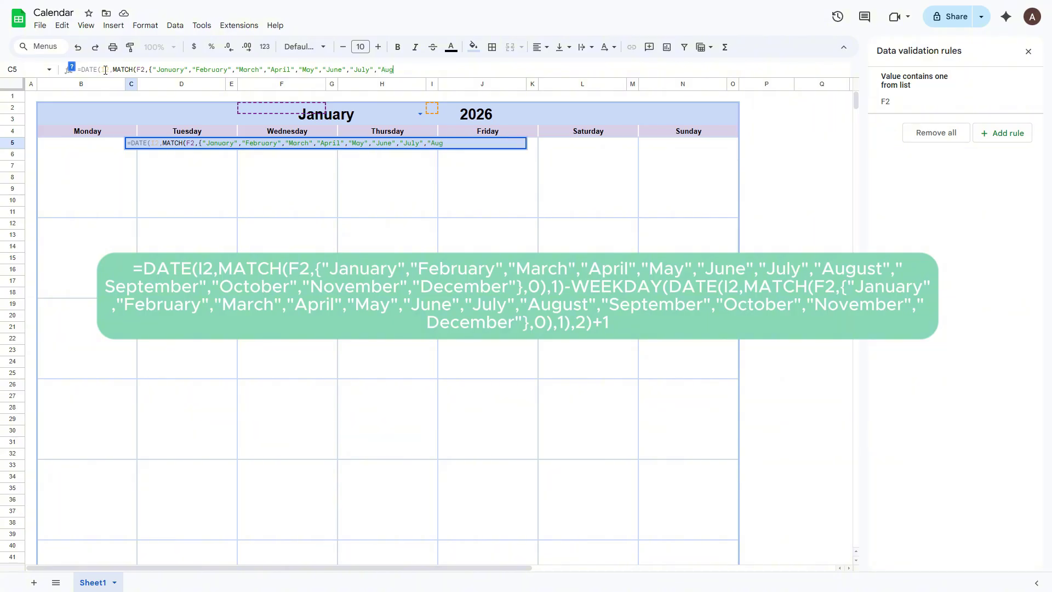
type("ust\",\"September\",\"October\"")
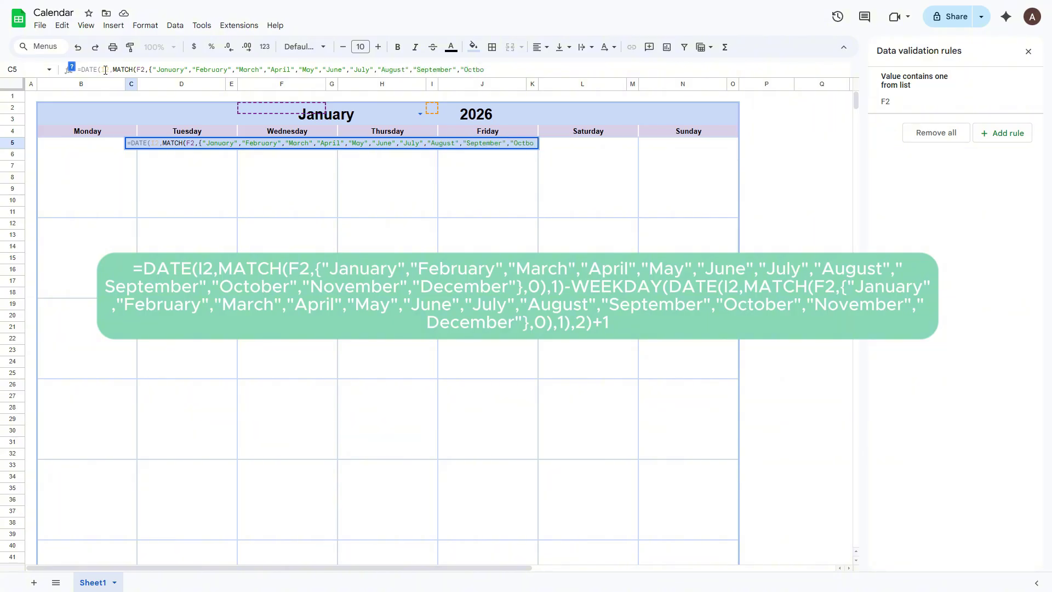
type(",\"November\",\"December\",")
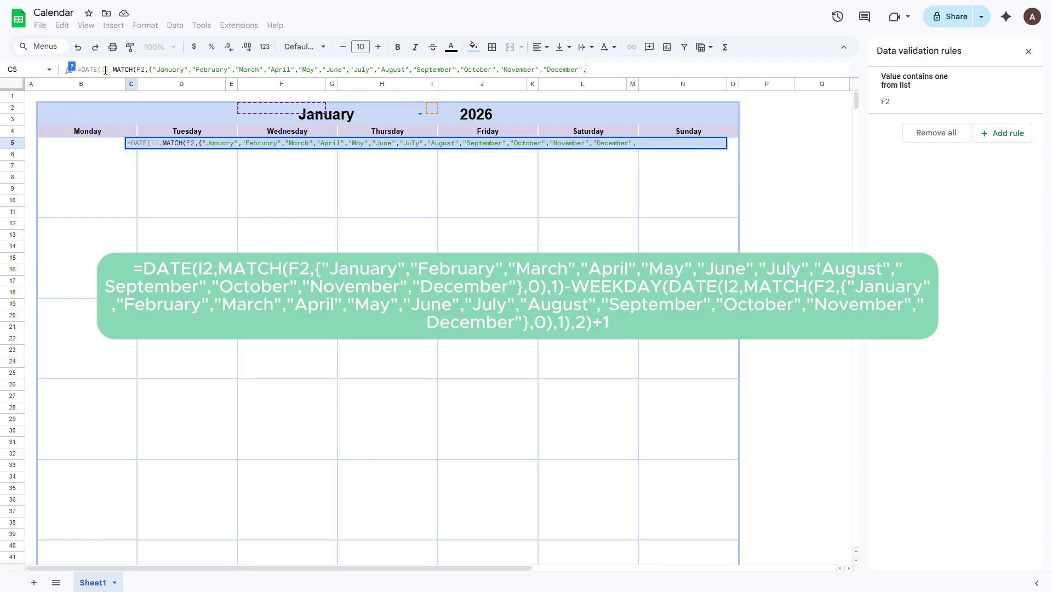
key("BackSpace")
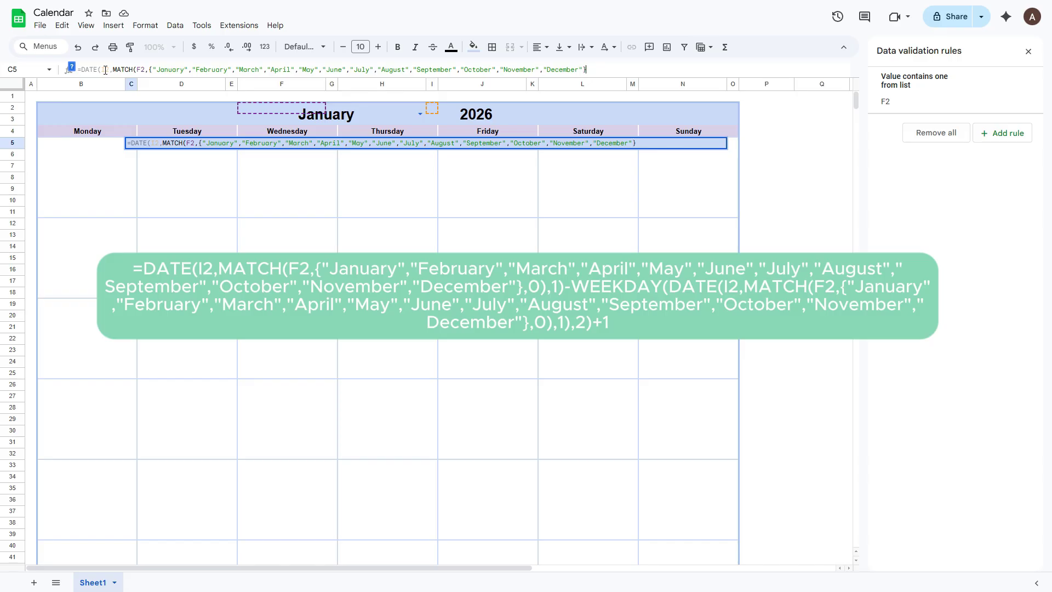
type(",0,1)")
Close the MATCH bracket and start a -WEEKDAY(DATE term at the formula's end.
left_click(618, 67)
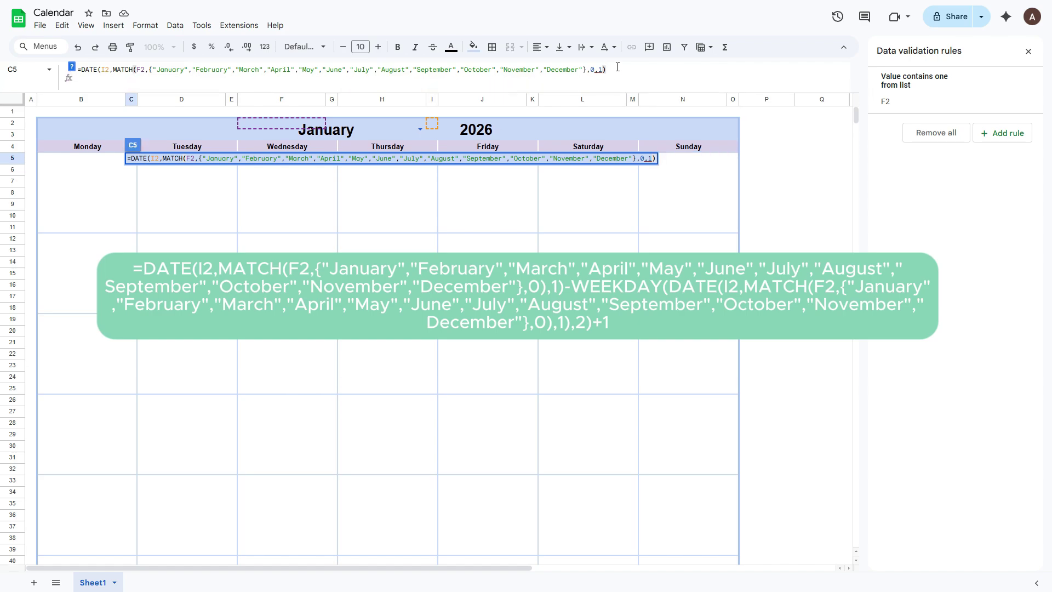
type("-")
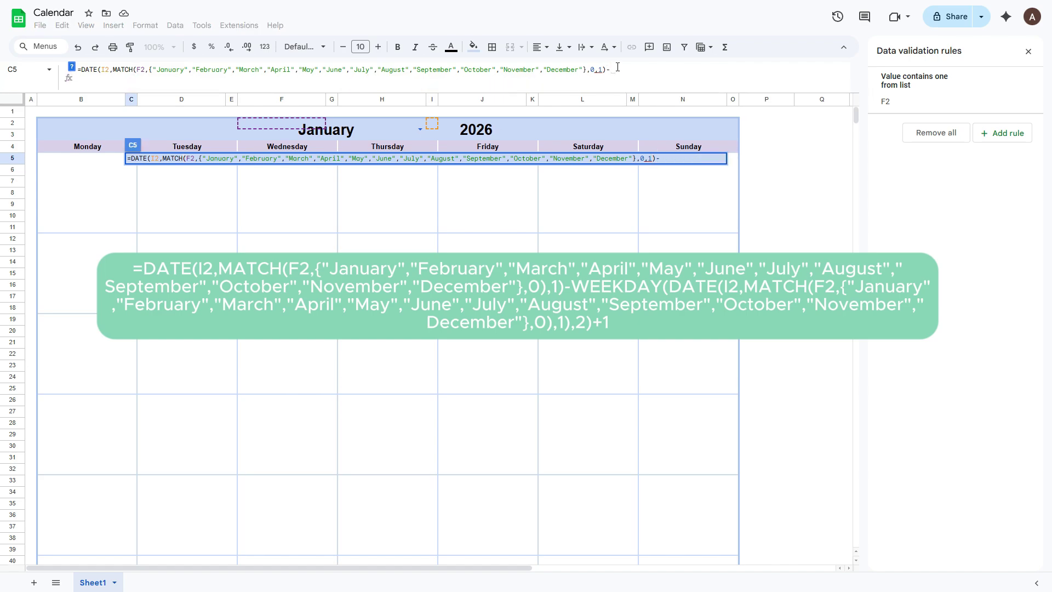
type("WEEKDAY")
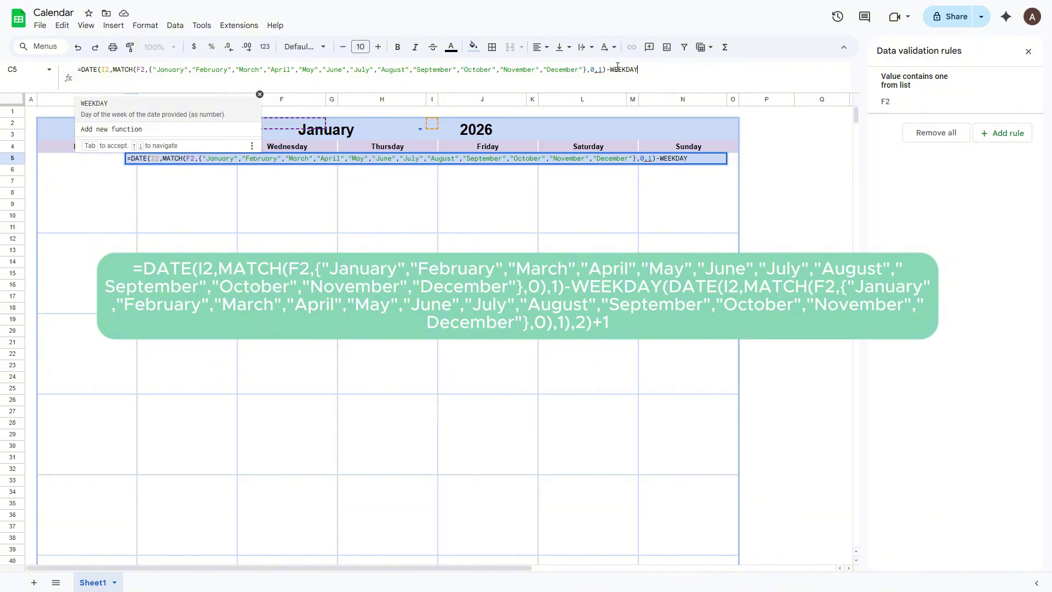
type("(DATE")
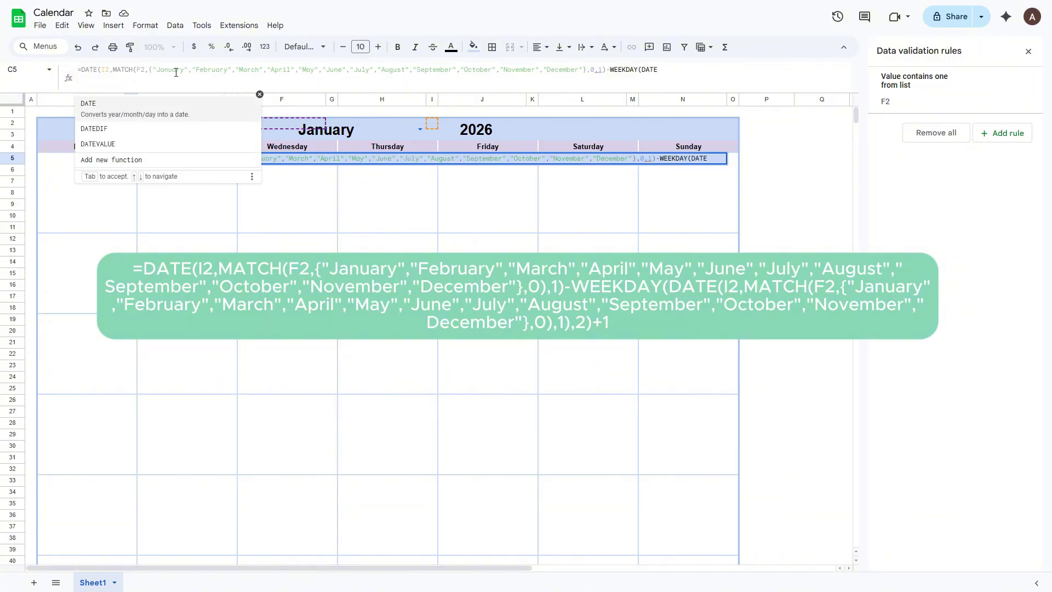
left_click_drag(98, 69, 605, 79)
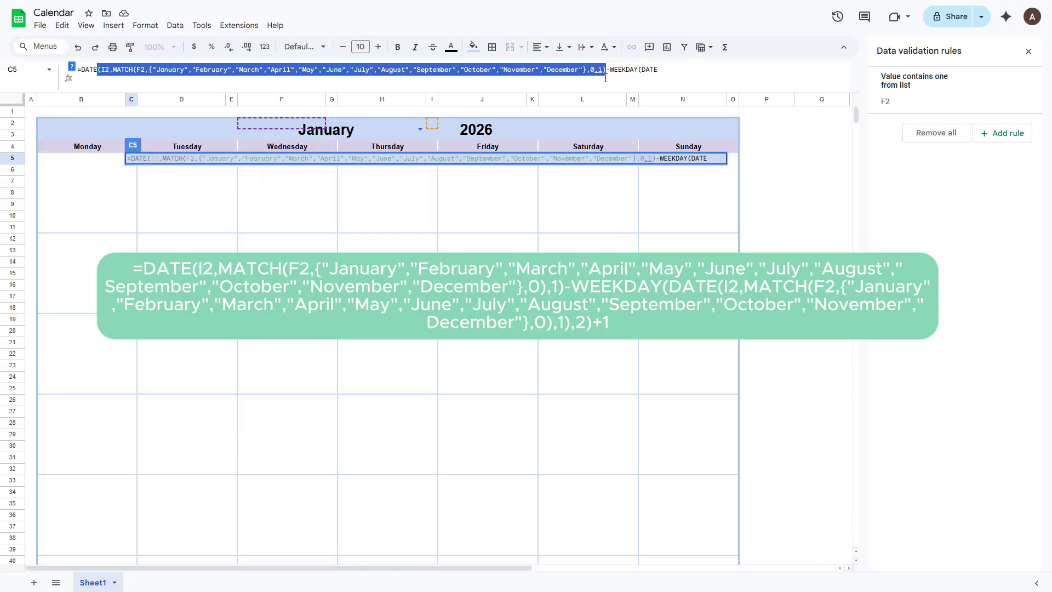
left_click(595, 71)
type(")")
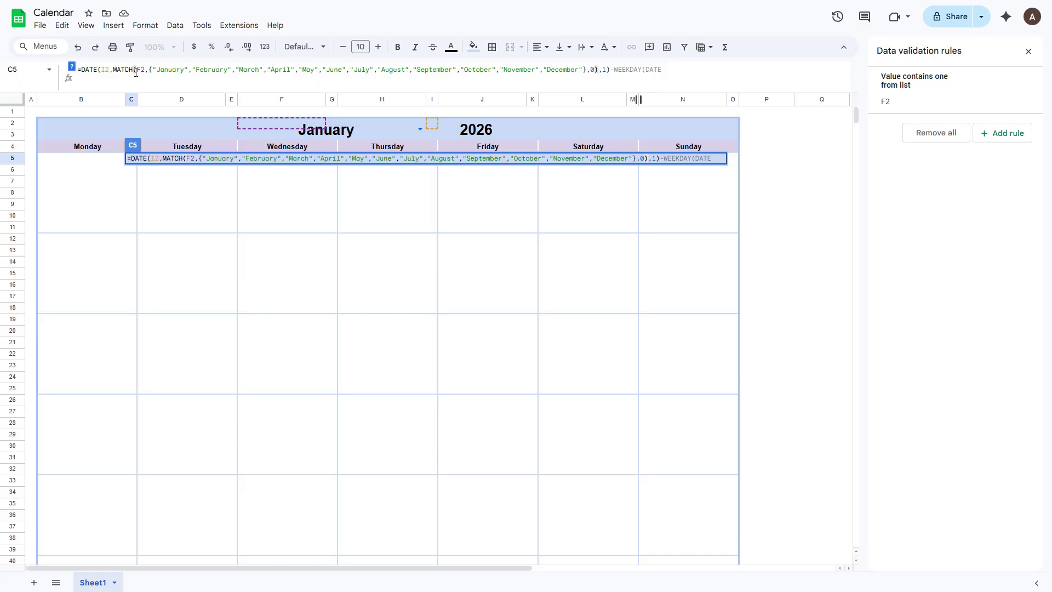
Copy the DATE arguments into WEEKDAY and finish with ,2)+1 so C5 returns the starting Monday.
left_click_drag(98, 69, 609, 70)
key("ctrl+c")
left_click(666, 69)
key("ctrl+v")
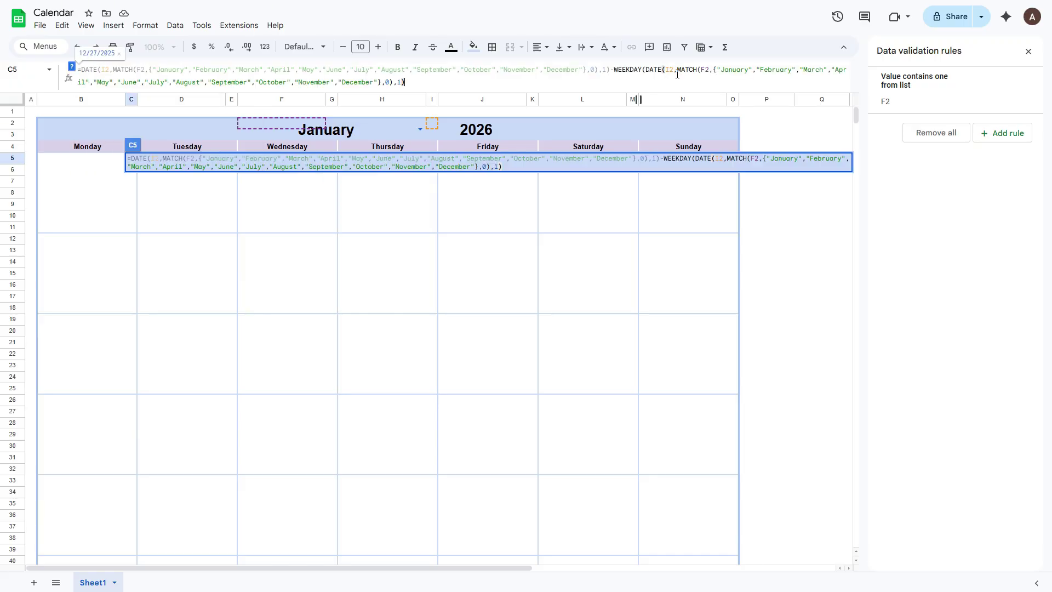
type(",2)+1")
key("Return")
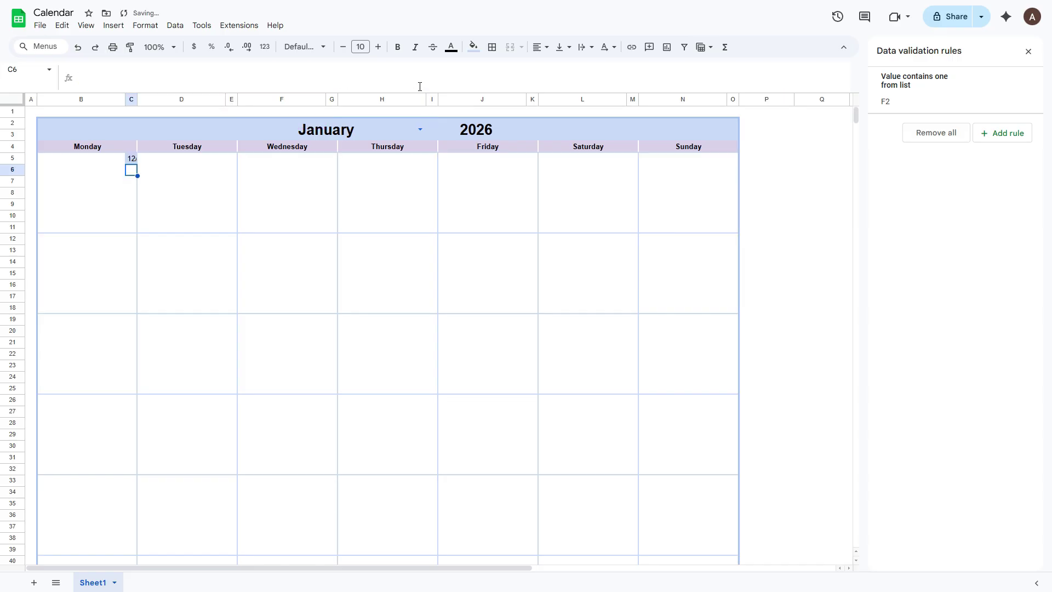
left_click(130, 160)
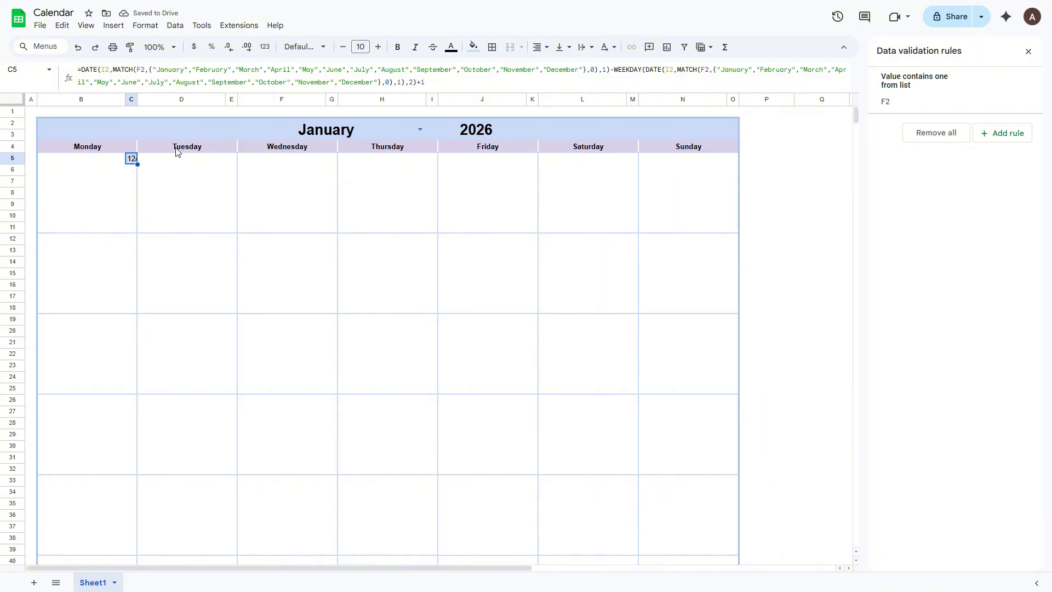
Apply a custom day-only date format to C5 so it displays 29.
left_click(263, 52)
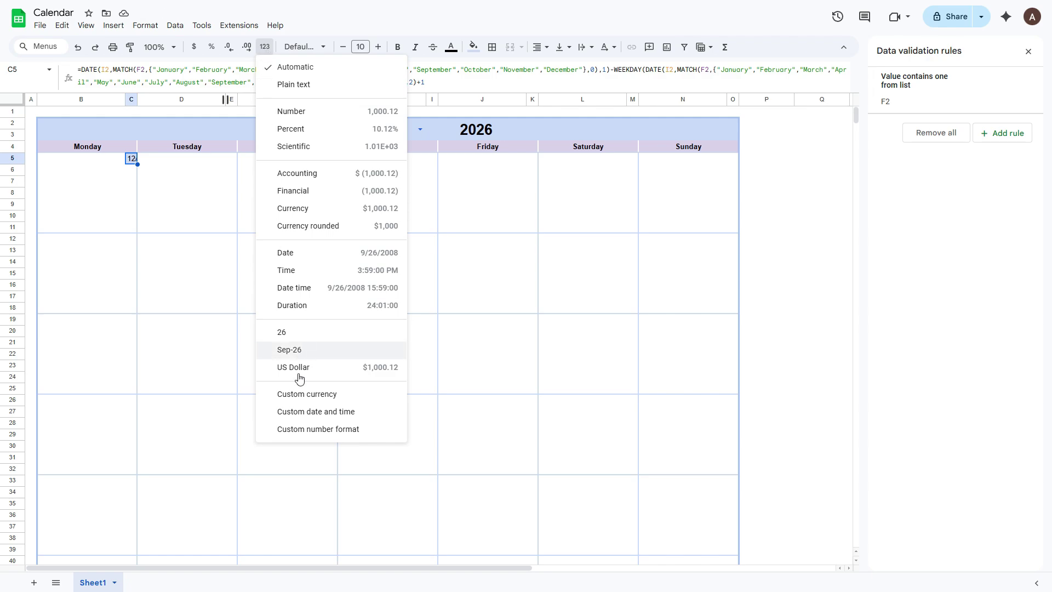
left_click(299, 416)
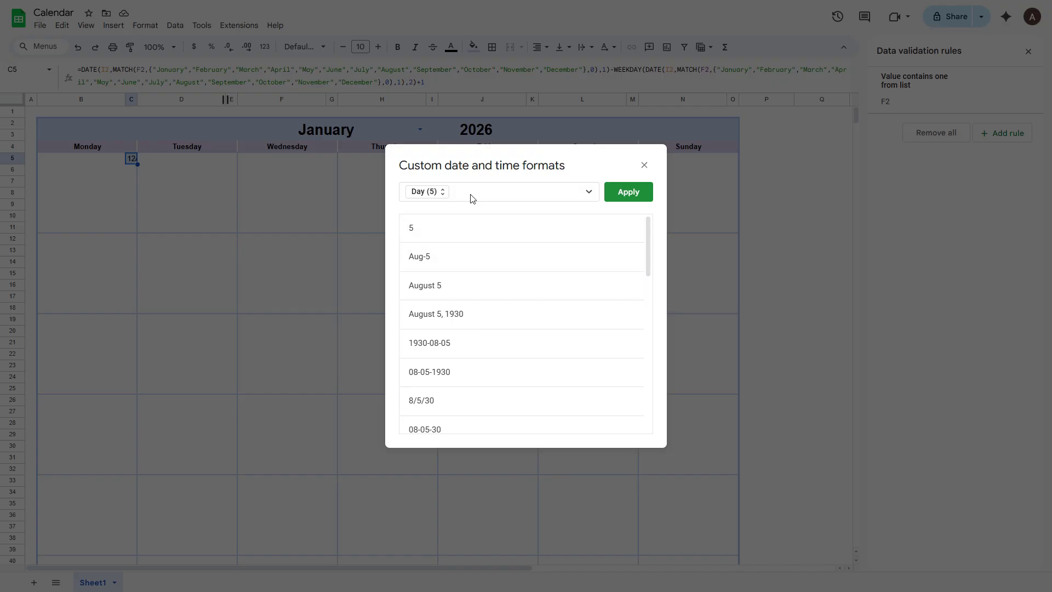
left_click(453, 286)
key("BackSpace")
key("BackSpace")
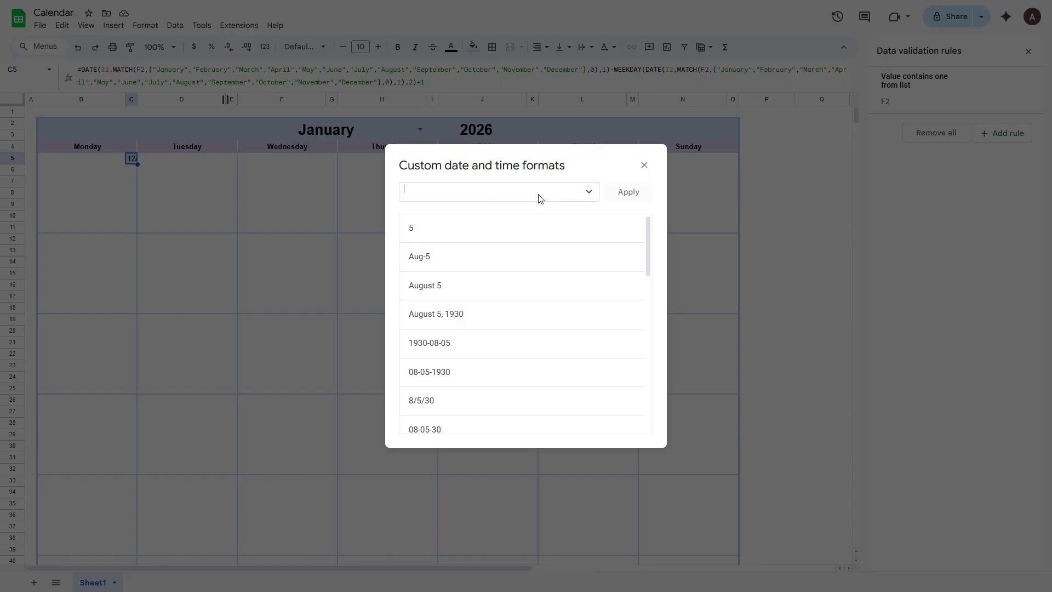
left_click(589, 192)
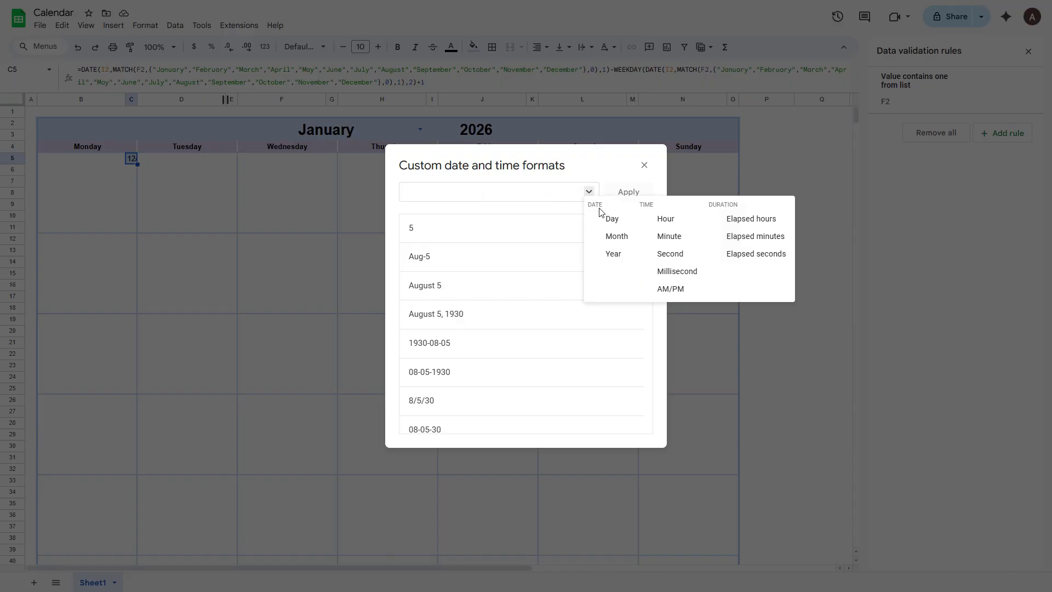
left_click(606, 218)
left_click(624, 193)
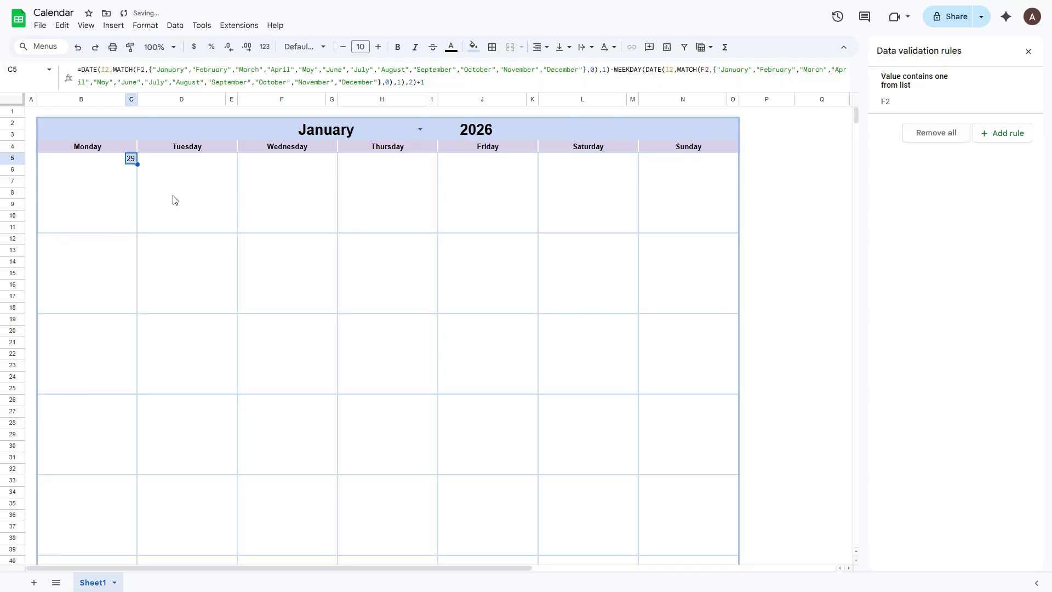
Bold C5 and enter =C5+1 in E5 so it shows 30.
left_click(397, 48)
left_click(231, 163)
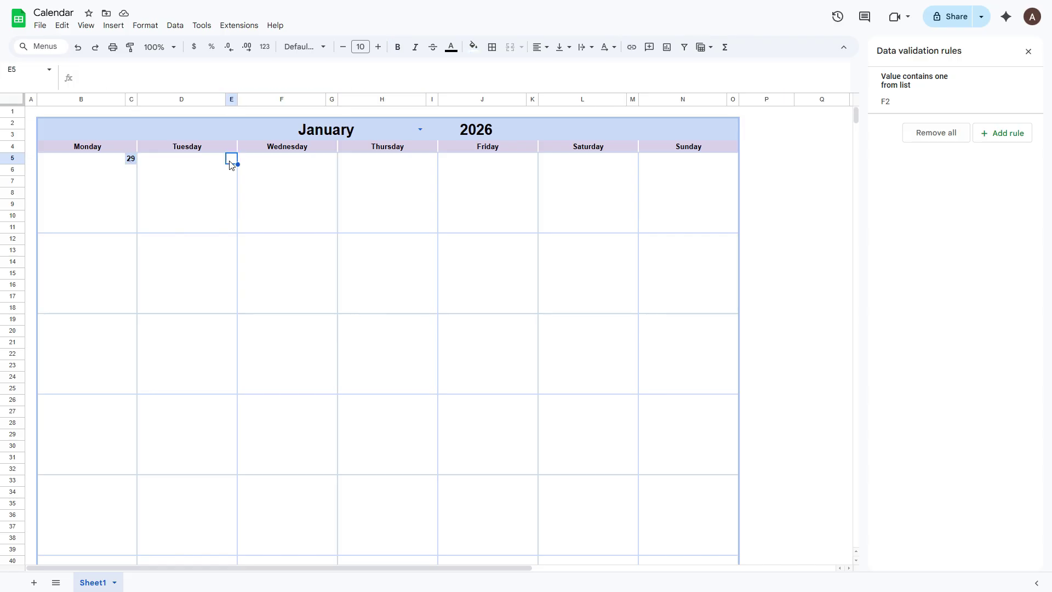
type("=")
left_click(130, 162)
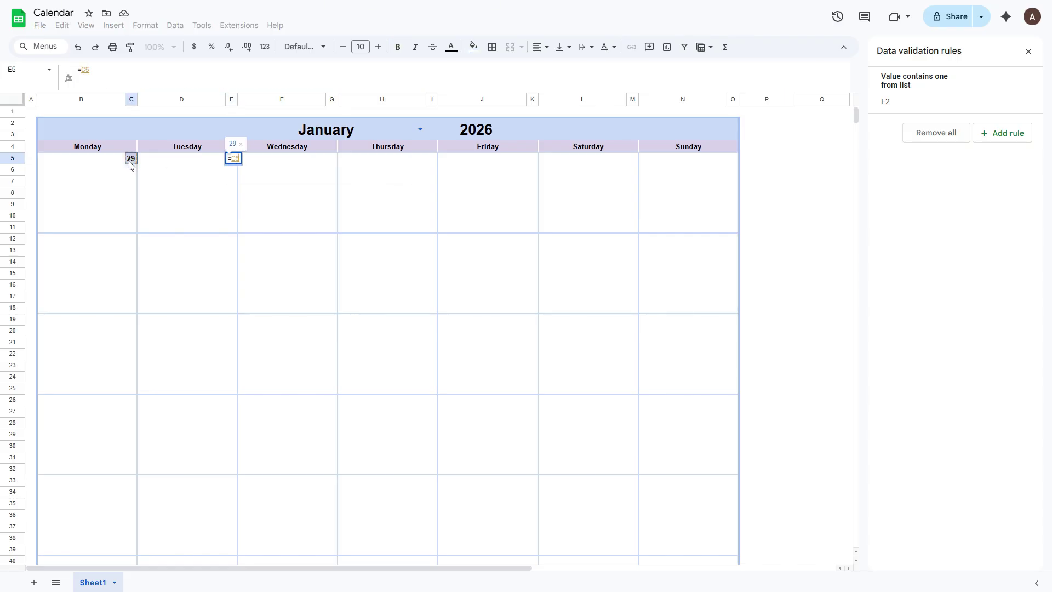
type("+1")
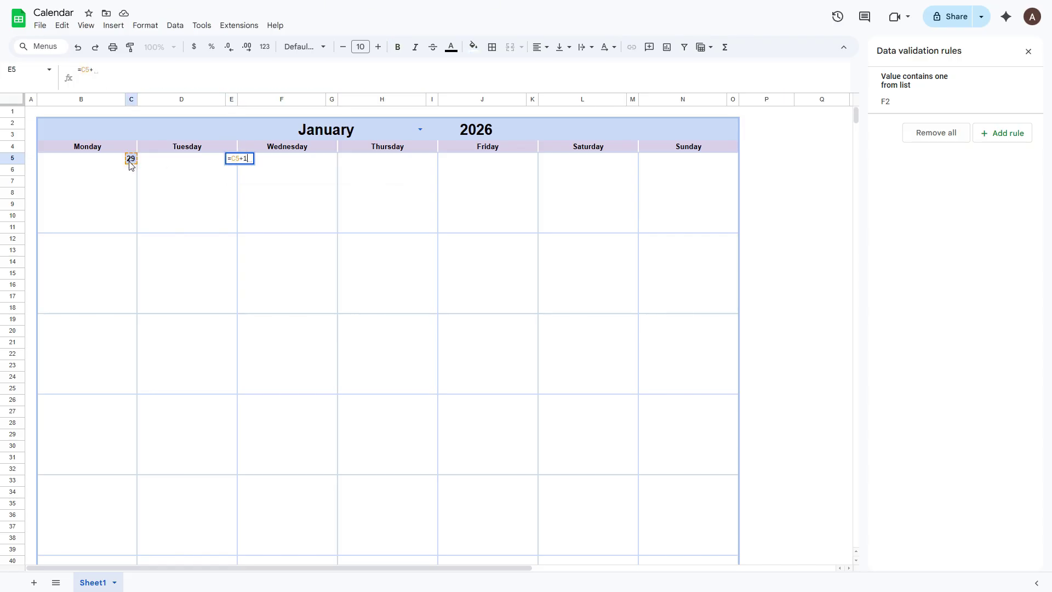
key("ctrl+Return")
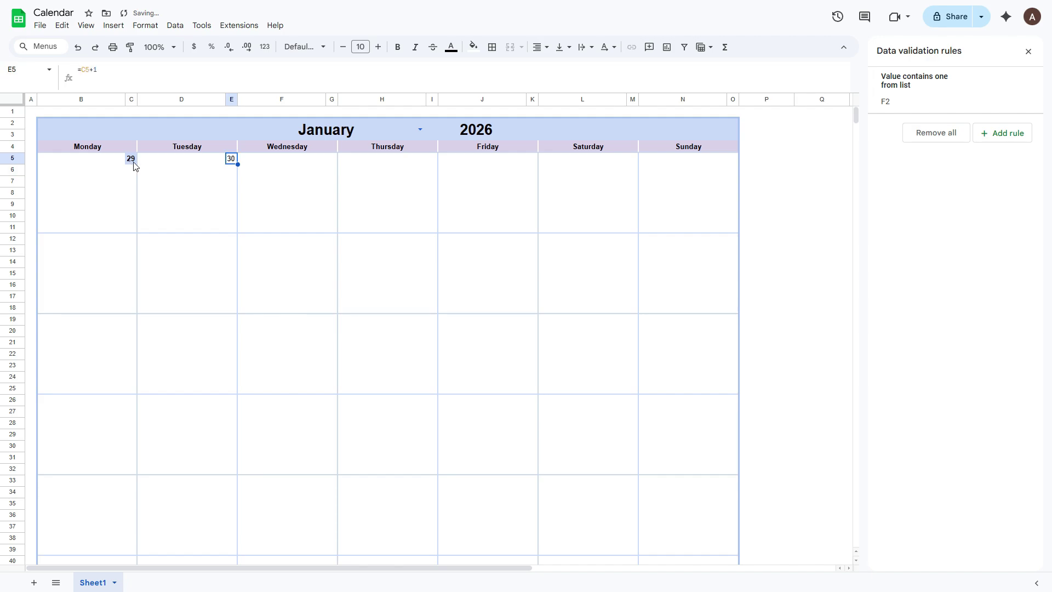
Make E5's date bold and set its horizontal alignment.
left_click(398, 47)
left_click(540, 47)
left_click(559, 68)
left_click(474, 47)
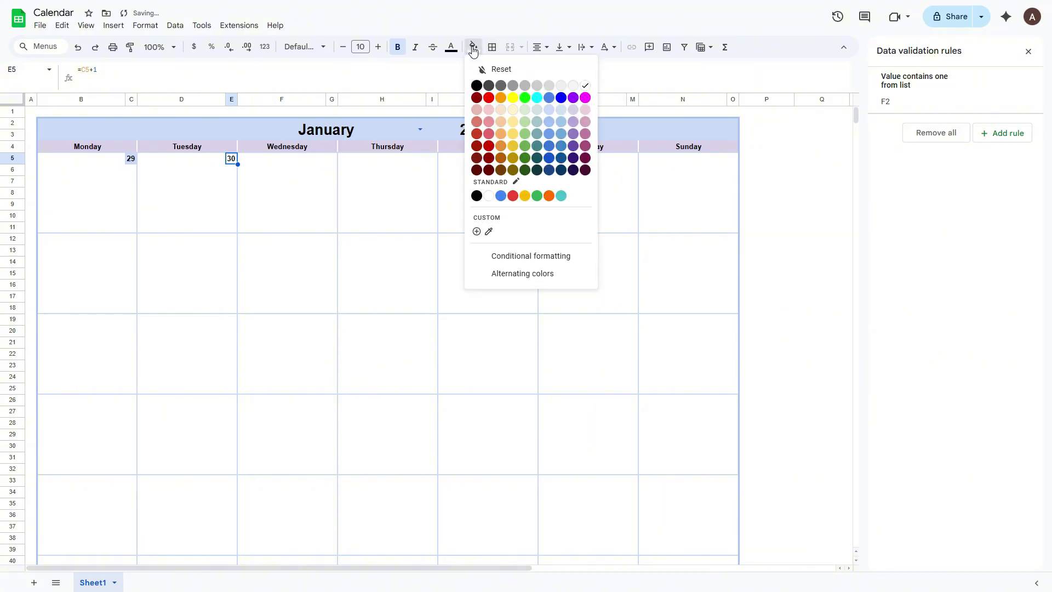
left_click(546, 108)
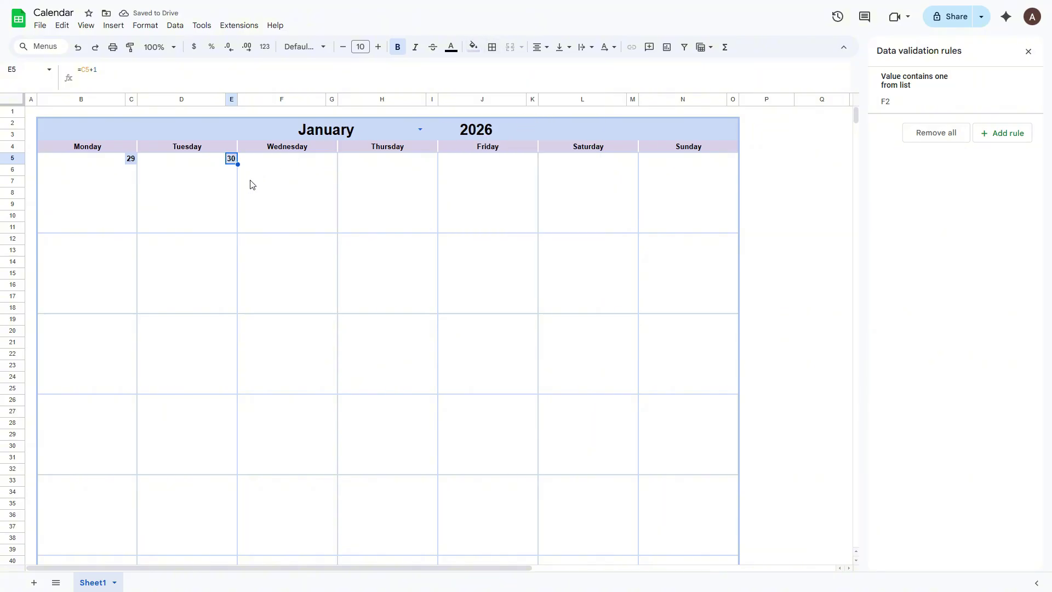
Copy E5's next-day formula into G5, I5, K5, M5 and O5 to complete week one.
key("ctrl+c")
left_click(334, 160)
key("ctrl+v")
left_click(433, 163)
key("ctrl+v")
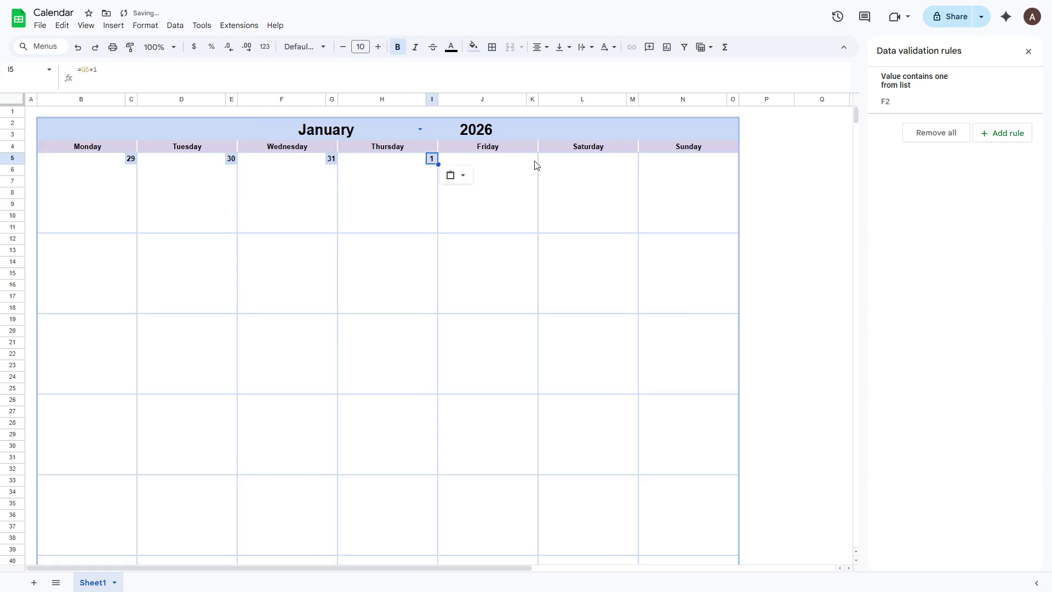
left_click(534, 164)
key("ctrl+v")
left_click(632, 162)
key("ctrl+v")
left_click(734, 162)
key("ctrl+v")
Enter =O5+1 in C12 so the second week's Monday shows 5.
left_click(131, 240)
key("ctrl+v")
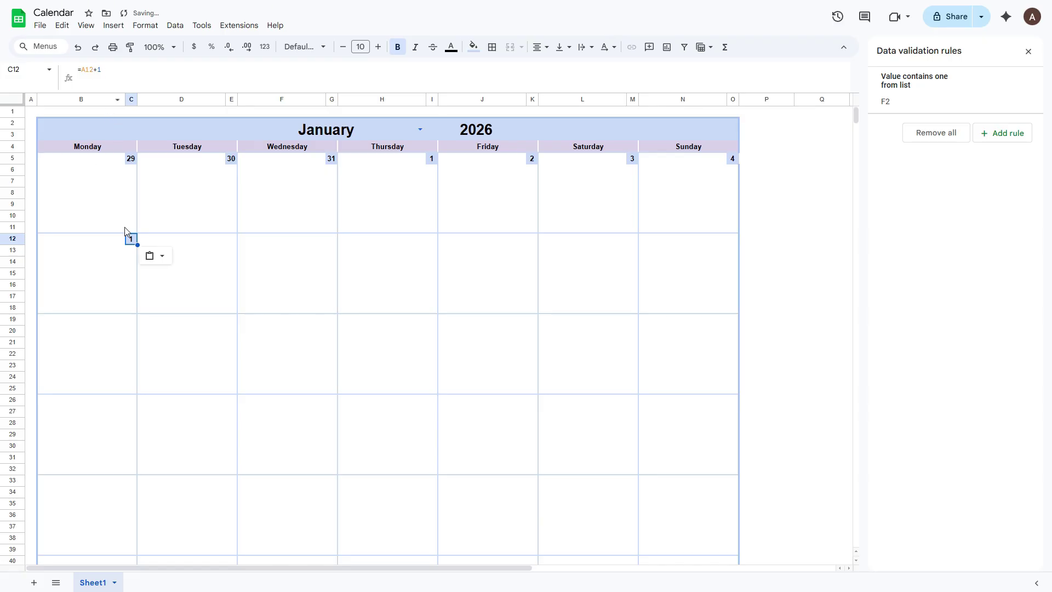
type("=")
left_click(735, 159)
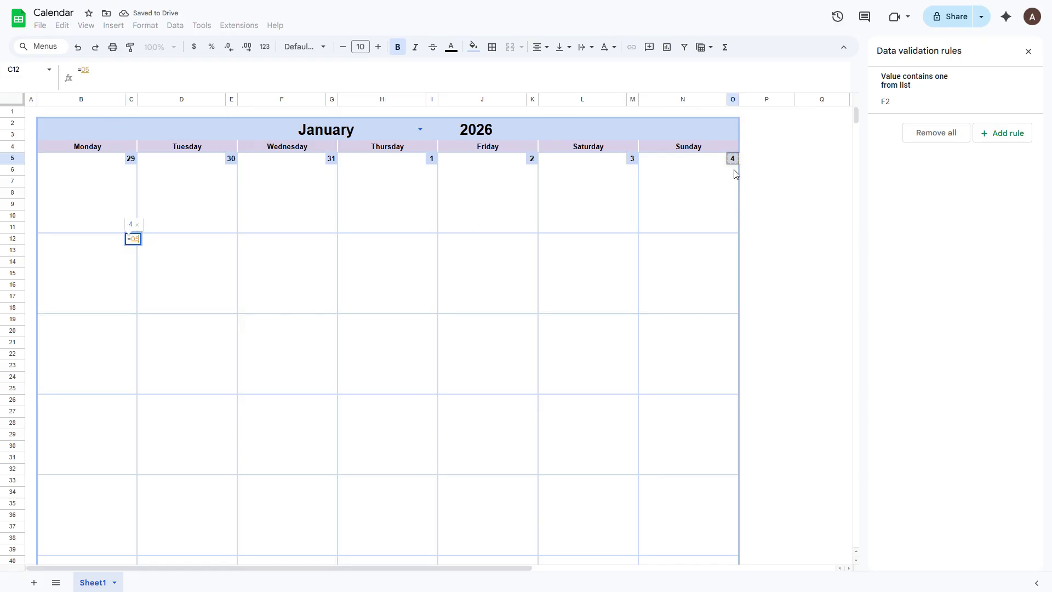
type("+1")
key("Return")
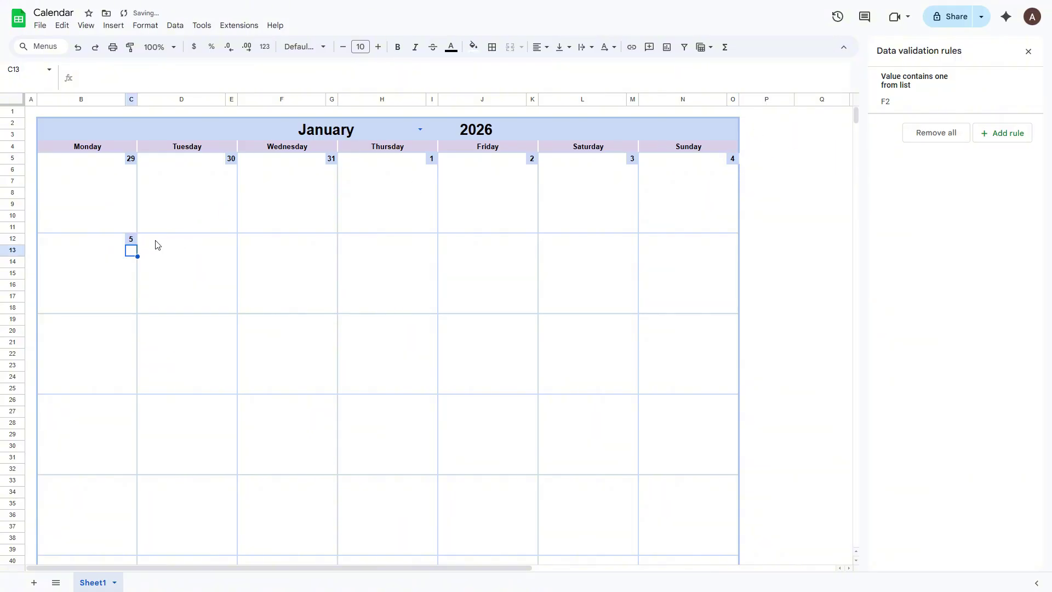
key("Up")
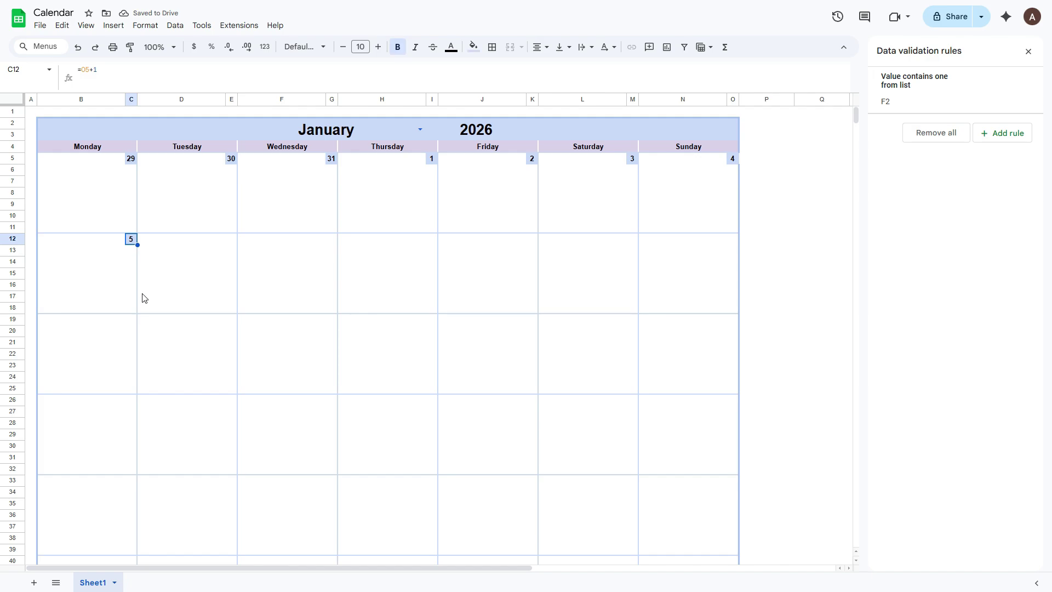
Copy C12's Monday formula into C19, C26, C33 and C40.
key("ctrl+c")
left_click(134, 324)
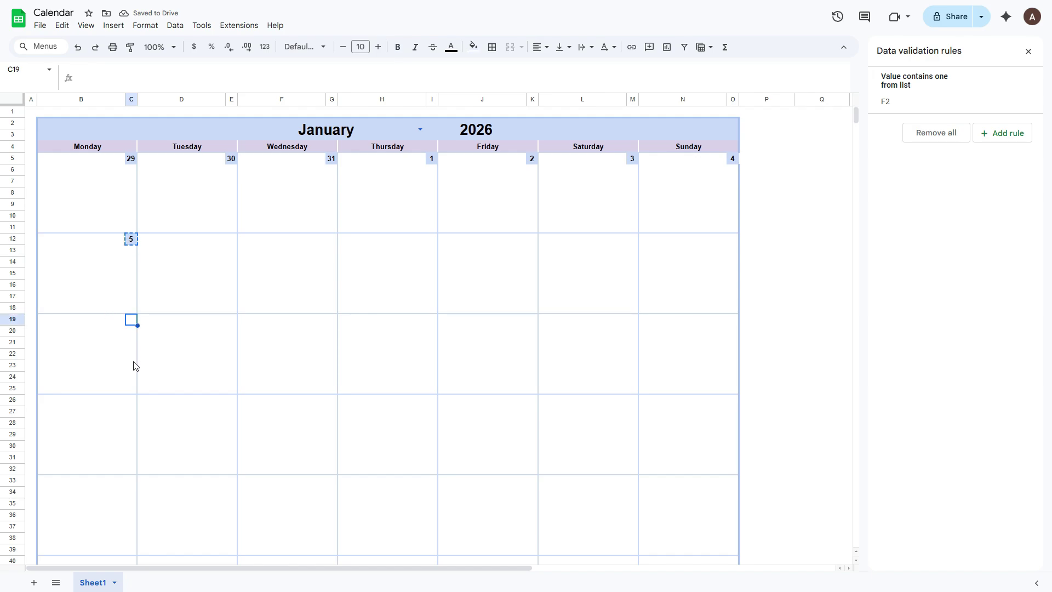
key("ctrl+v")
left_click(135, 402)
key("ctrl+v")
left_click(133, 478)
key("ctrl+v")
scroll(156, 465, "down", 1)
scroll(155, 465, "down", 1)
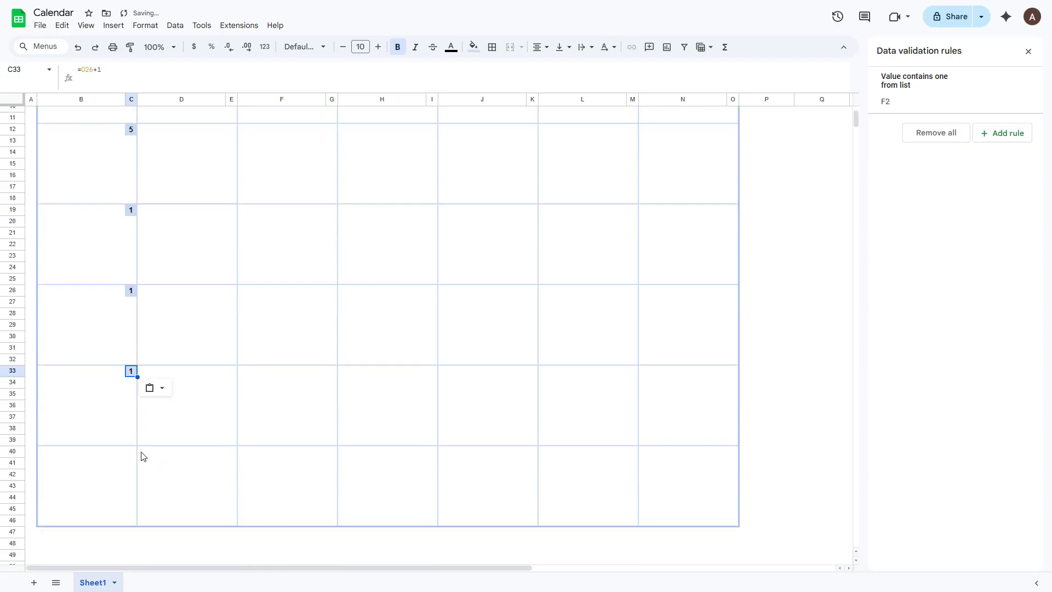
left_click(132, 453)
key("ctrl+v")
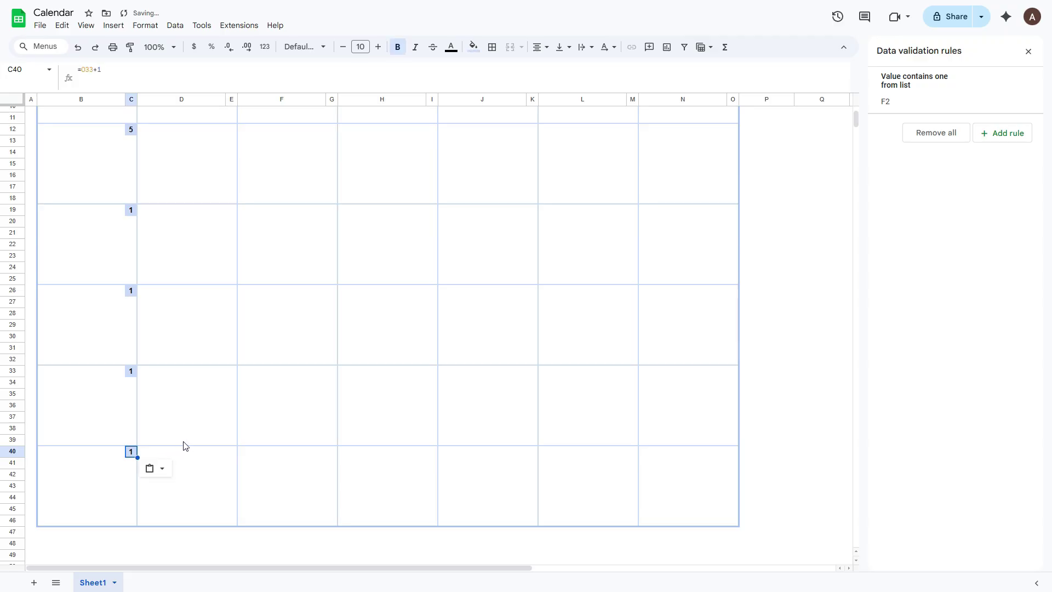
Copy E5's next-day formula into the second week's cells E12 through O12.
scroll(184, 445, "up", 2)
left_click(237, 163)
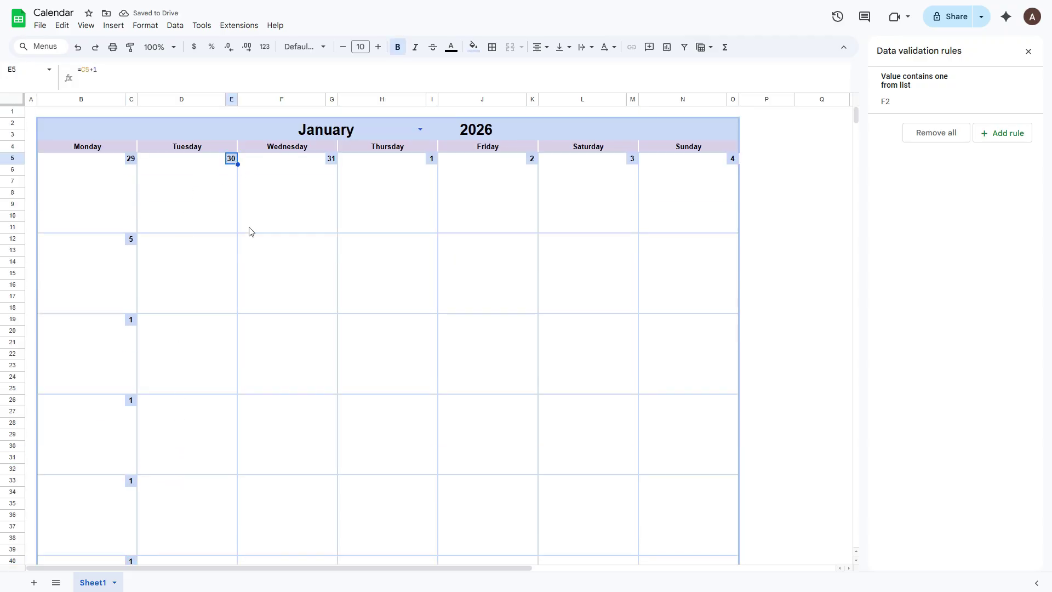
key("ctrl+c")
left_click(236, 244)
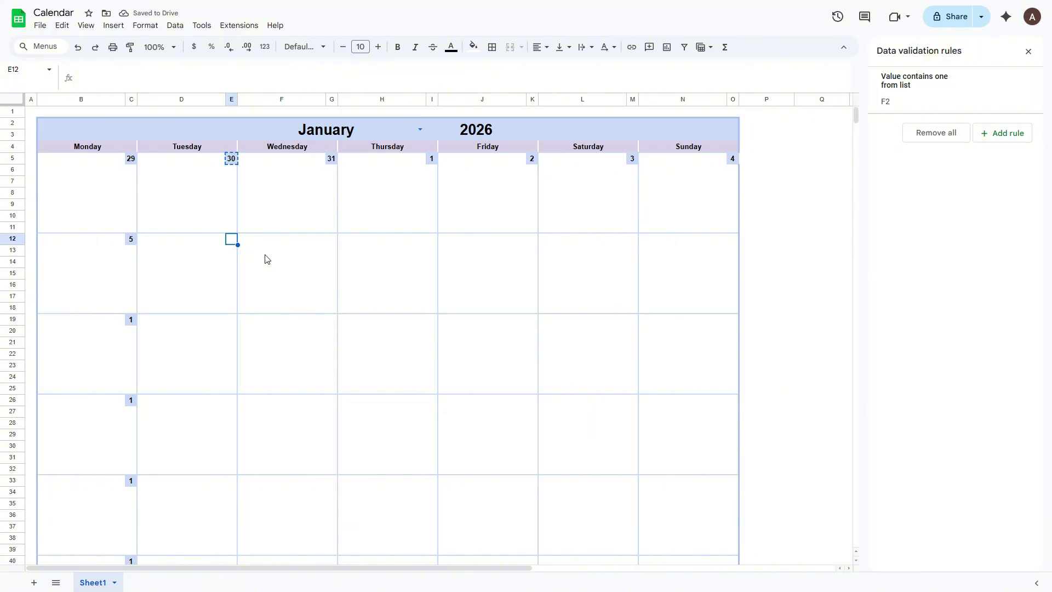
key("ctrl+v")
left_click(332, 241)
key("ctrl+v")
left_click(432, 244)
key("ctrl+v")
left_click(529, 242)
key("ctrl+v")
left_click(631, 242)
key("ctrl+v")
left_click(732, 240)
key("ctrl+v")
Paste the next-day formula into the third week's cells E19 through O19.
left_click(233, 322)
key("ctrl+v")
left_click(332, 323)
key("ctrl+v")
left_click(432, 324)
key("ctrl+v")
left_click(532, 323)
key("ctrl+v")
left_click(630, 322)
key("ctrl+v")
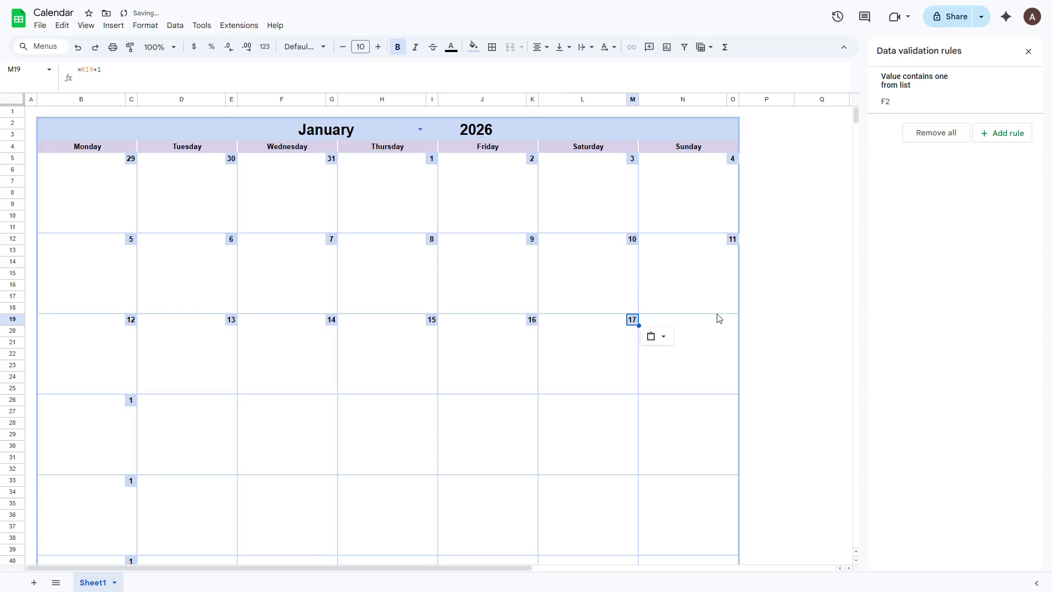
left_click(733, 322)
key("ctrl+v")
Paste the next-day formula into the fourth week's cells E26 through O26.
left_click(232, 403)
key("ctrl+v")
left_click(331, 404)
key("ctrl+v")
left_click(433, 402)
key("ctrl+v")
left_click(530, 402)
key("ctrl+v")
left_click(632, 401)
key("ctrl+v")
left_click(733, 402)
key("ctrl+v")
Paste the next-day formula into the fifth week's cells E33 through O33.
scroll(352, 383, "down", 3)
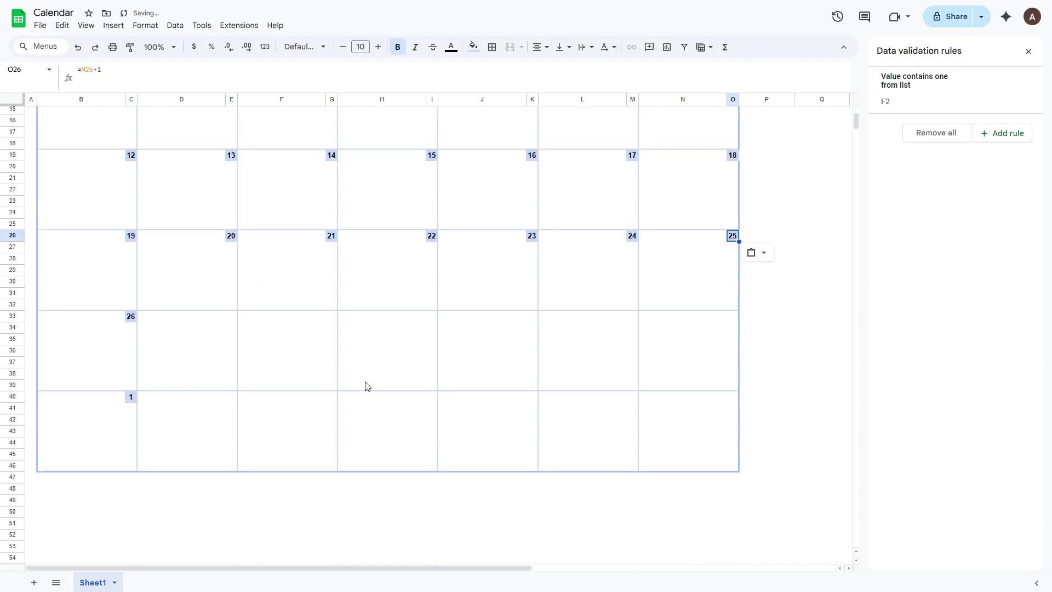
left_click(229, 320)
key("ctrl+v")
left_click(332, 320)
key("ctrl+v")
left_click(435, 321)
key("ctrl+v")
left_click(530, 323)
key("ctrl+v")
left_click(633, 320)
key("ctrl+v")
left_click(733, 320)
key("ctrl+v")
Paste the next-day formula into the sixth week's cells E40 through O40.
left_click(234, 401)
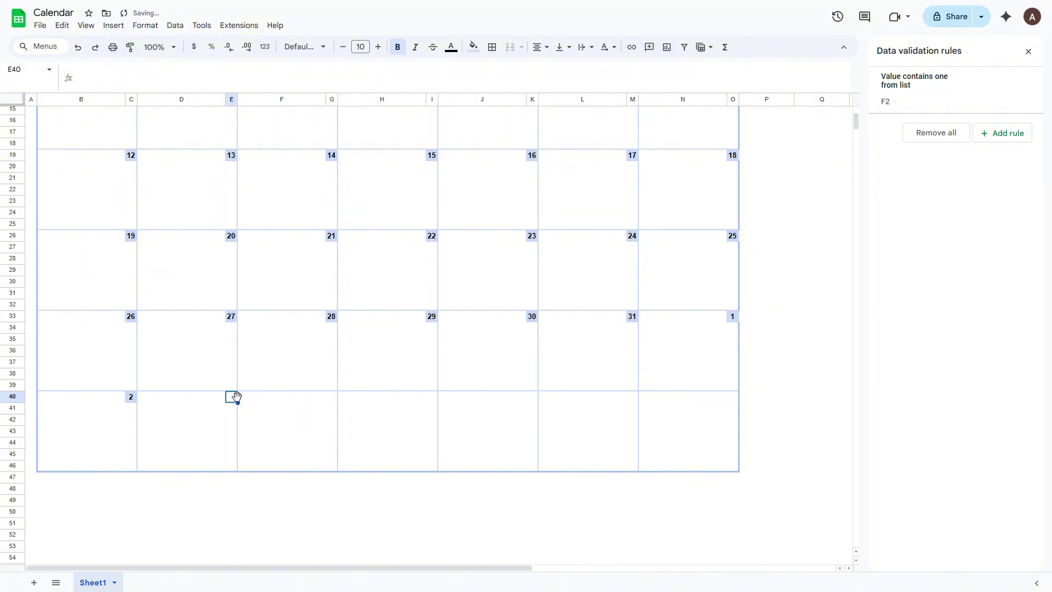
key("ctrl+v")
left_click(332, 400)
key("ctrl+v")
left_click(433, 400)
key("ctrl+v")
left_click(534, 402)
key("ctrl+v")
left_click(635, 401)
key("ctrl+v")
left_click(738, 401)
key("ctrl+v")
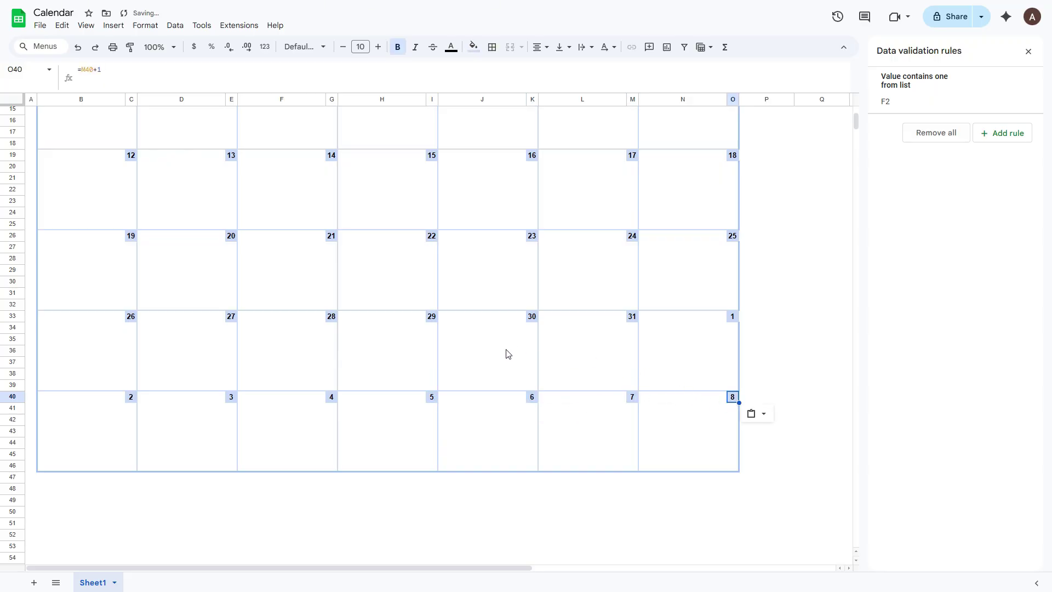
scroll(505, 354, "up", 5)
left_click(151, 199)
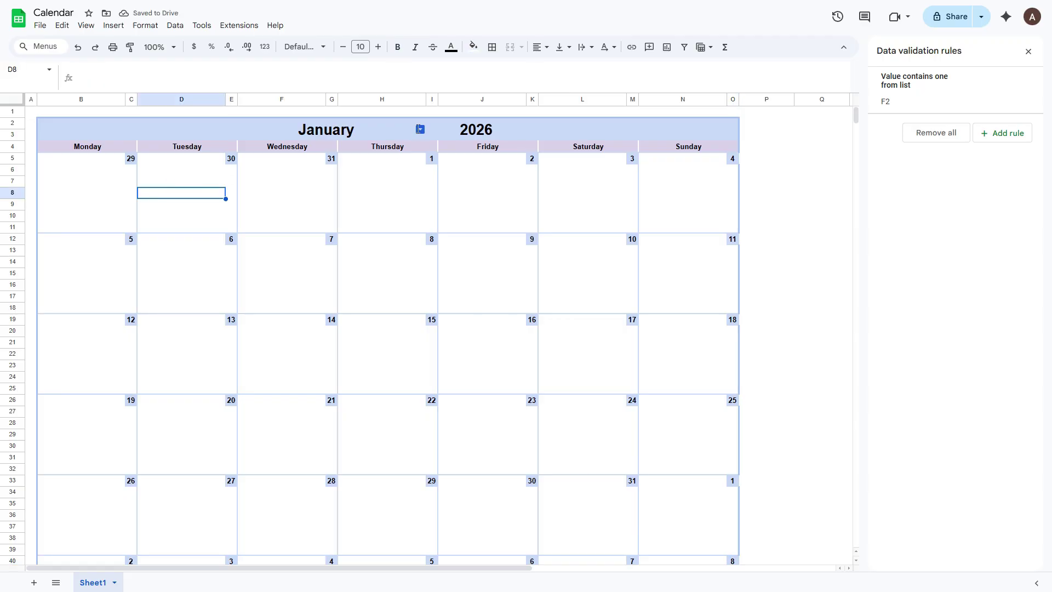
left_click(420, 130)
left_click(347, 163)
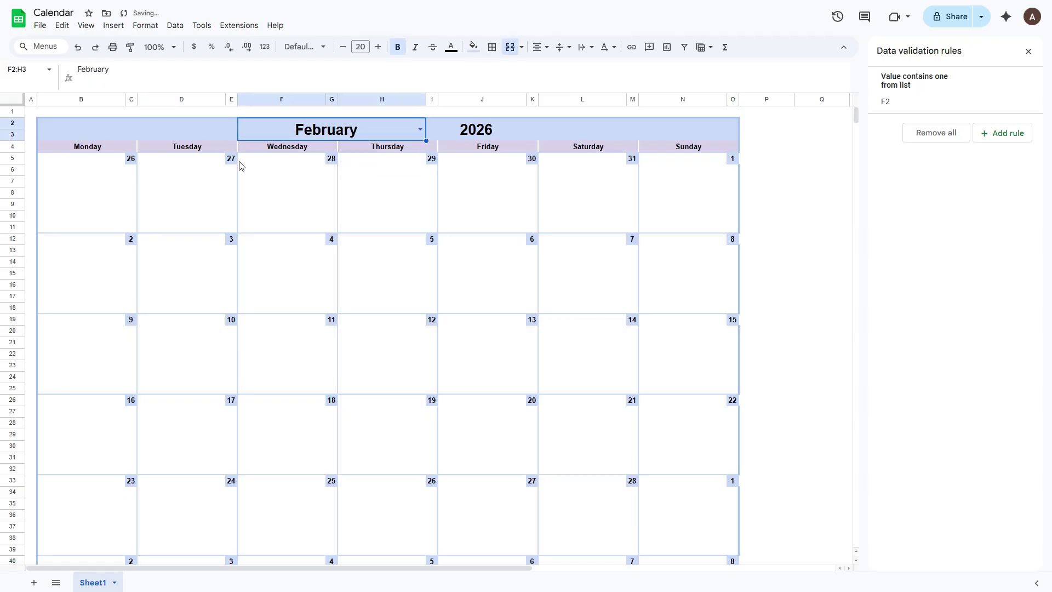
left_click(420, 130)
left_click(339, 205)
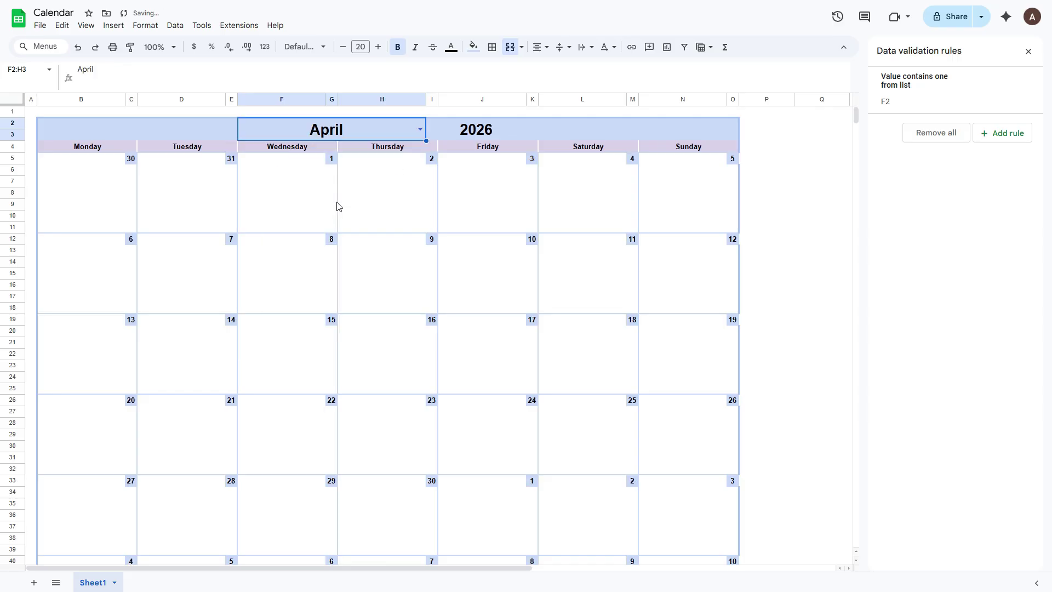
left_click(420, 129)
left_click(343, 149)
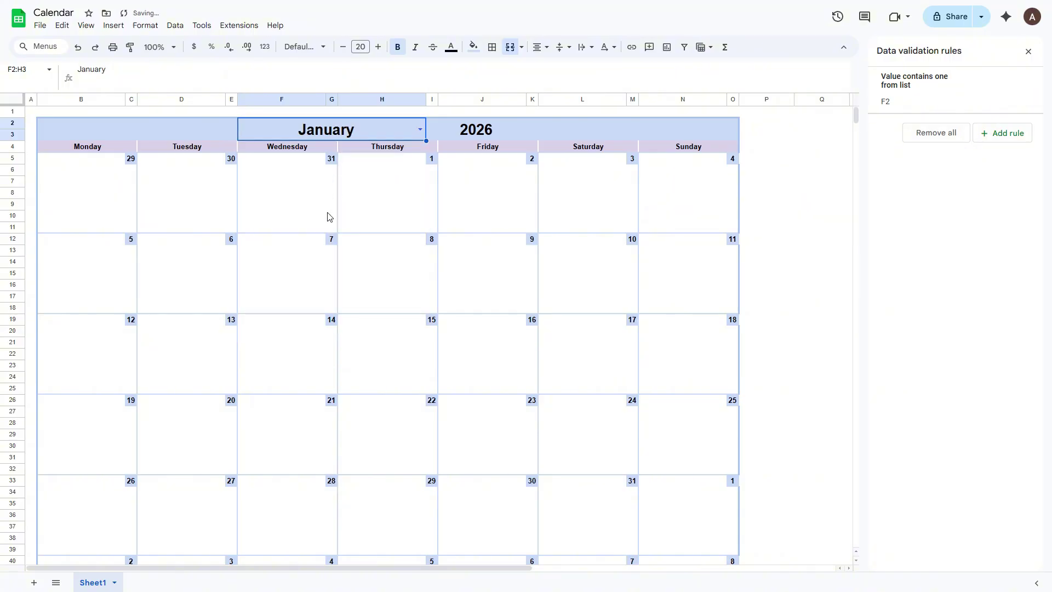
left_click(321, 212)
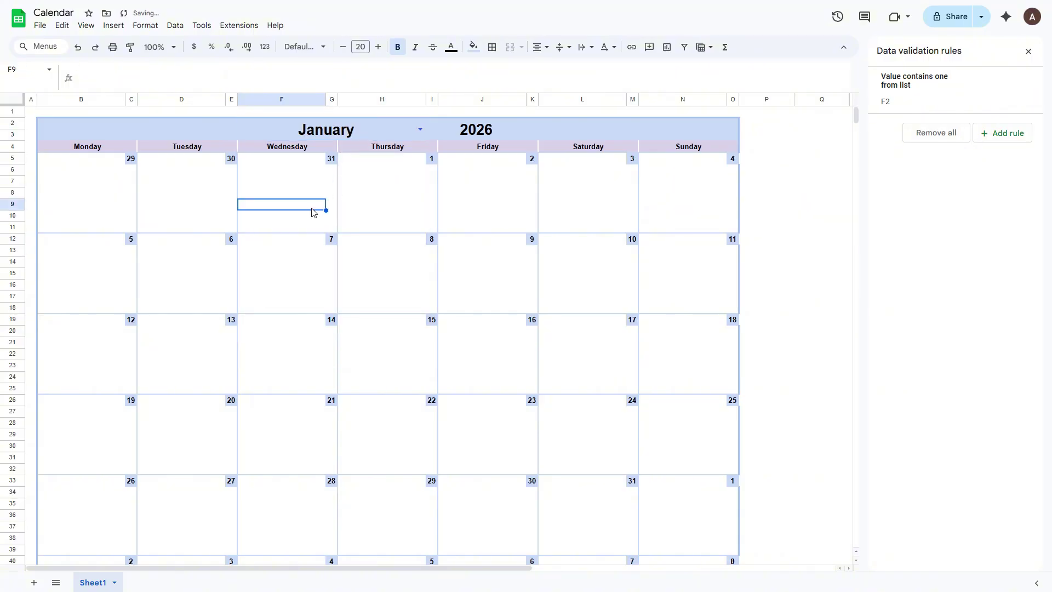
left_click(168, 182)
left_click(132, 160)
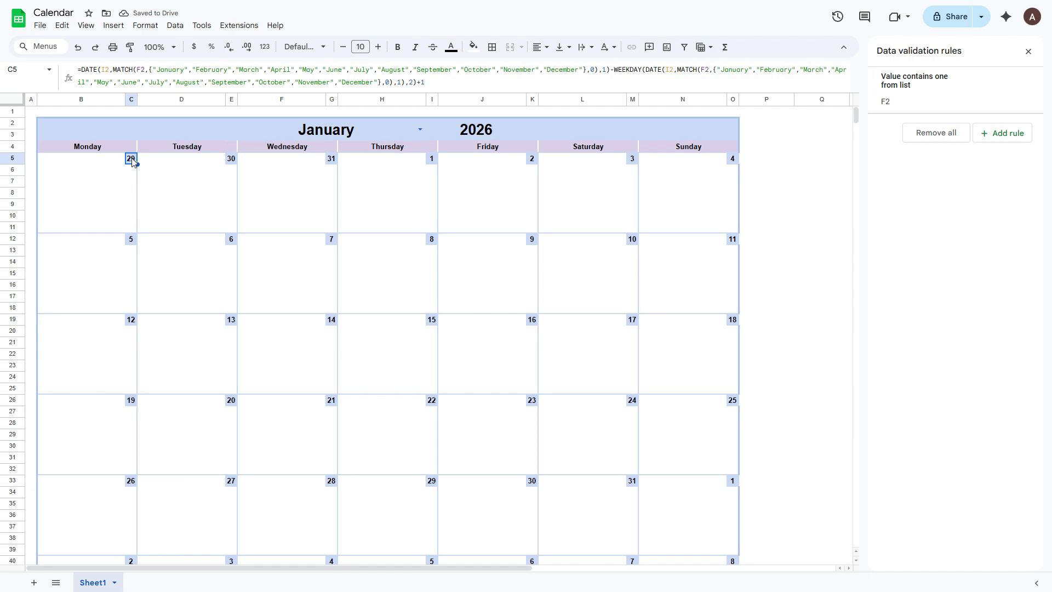
Select the first week's date cells in row 5, E5 through O5.
left_click(232, 162, "ctrl")
left_click(334, 165, "ctrl")
left_click(434, 166, "ctrl")
left_click(538, 165, "ctrl")
left_click(633, 165, "ctrl")
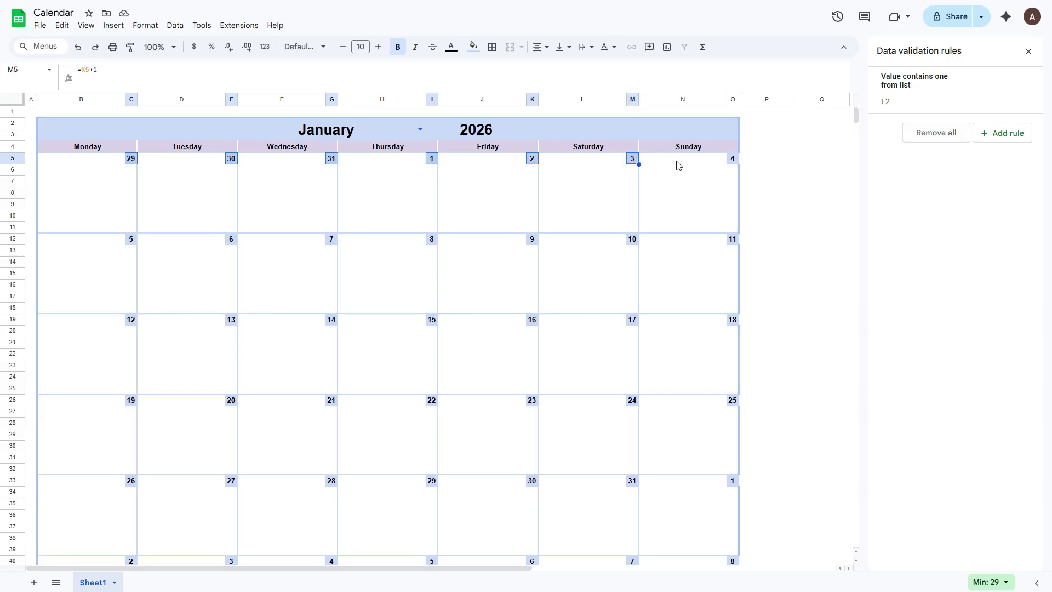
left_click(732, 161, "ctrl")
Add a conditional formatting rule with the custom formula =day(C5)>7.
left_click(148, 27)
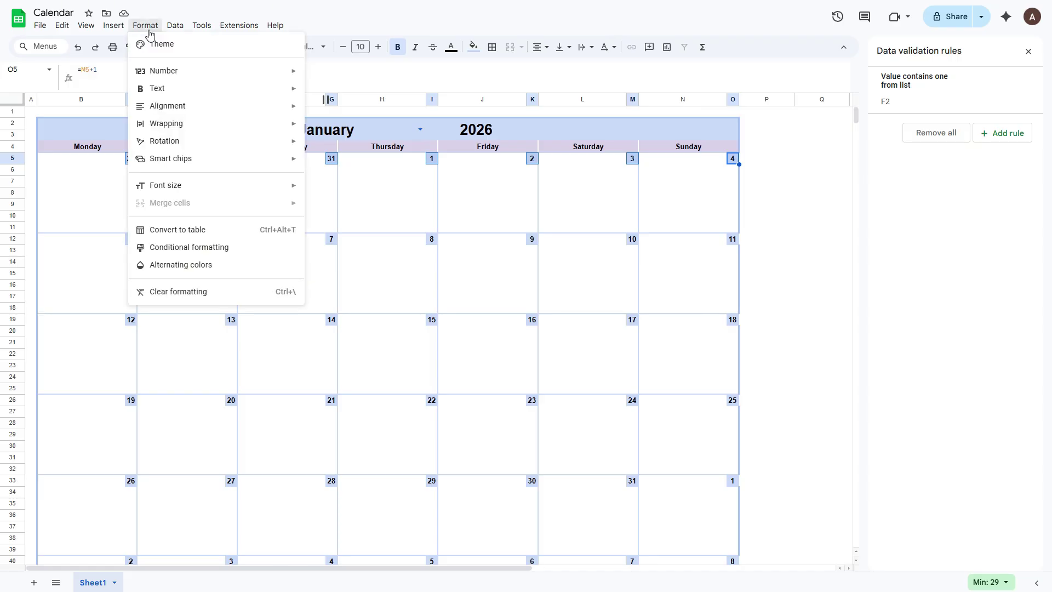
left_click(182, 248)
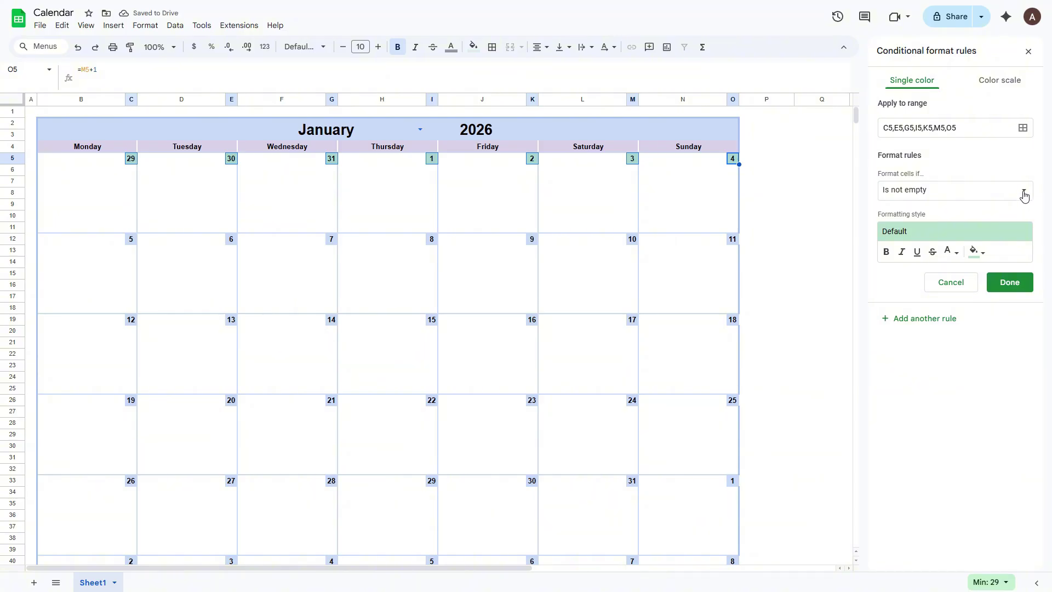
left_click(1023, 191)
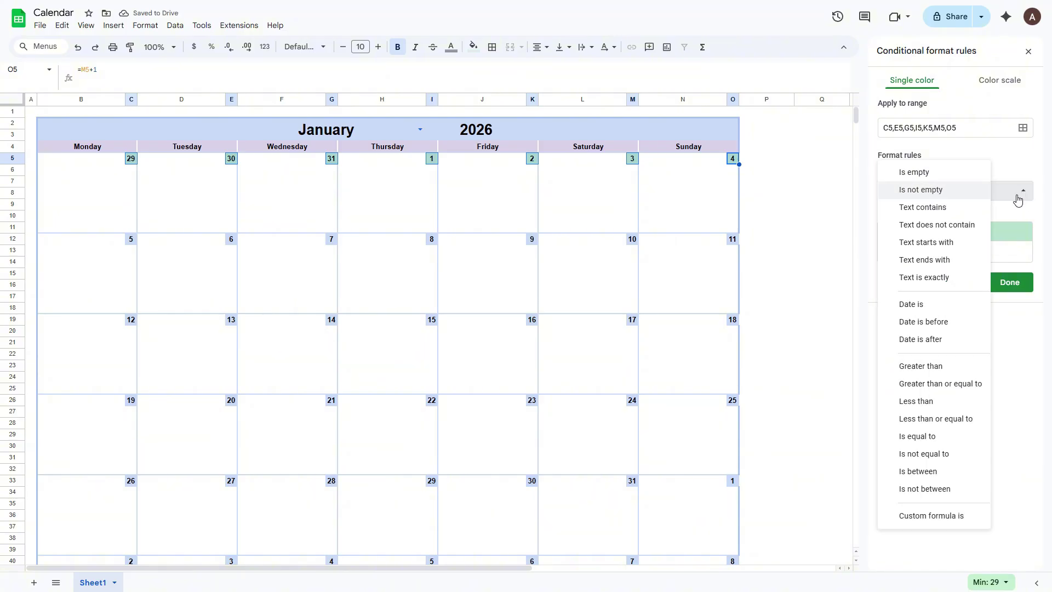
left_click(932, 515)
left_click(913, 216)
type("=day(")
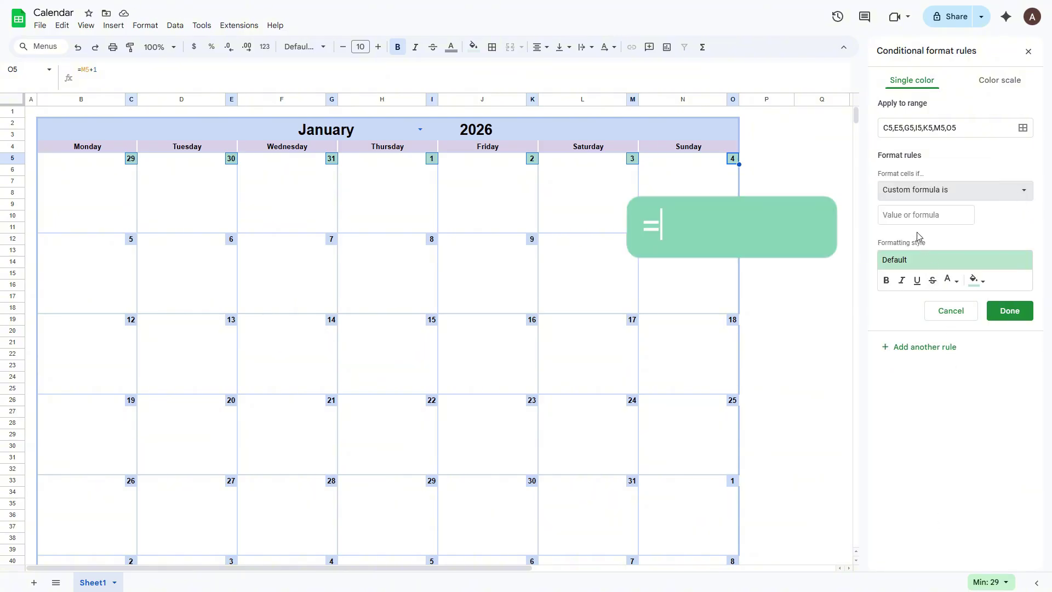
type("C5)>7")
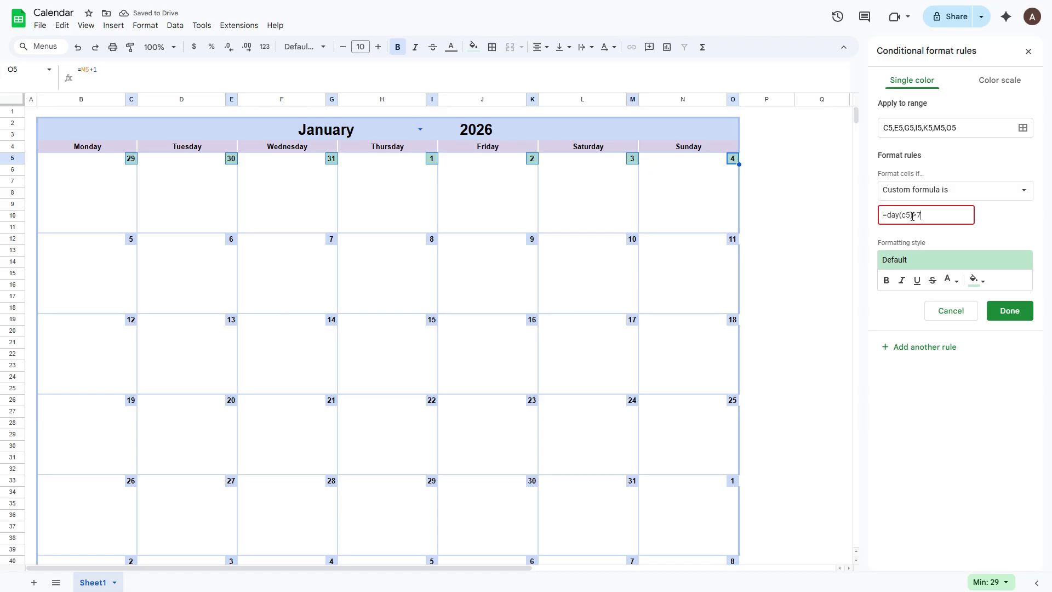
Give the rule a custom pale blue fill and light grey text, and save it.
left_click(983, 286)
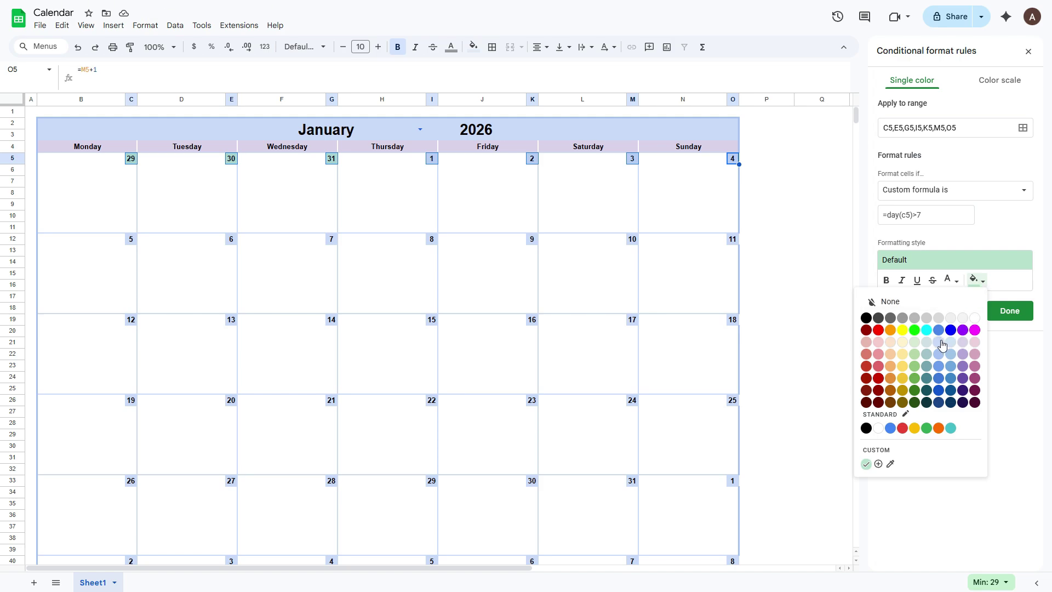
left_click(939, 342)
left_click(980, 282)
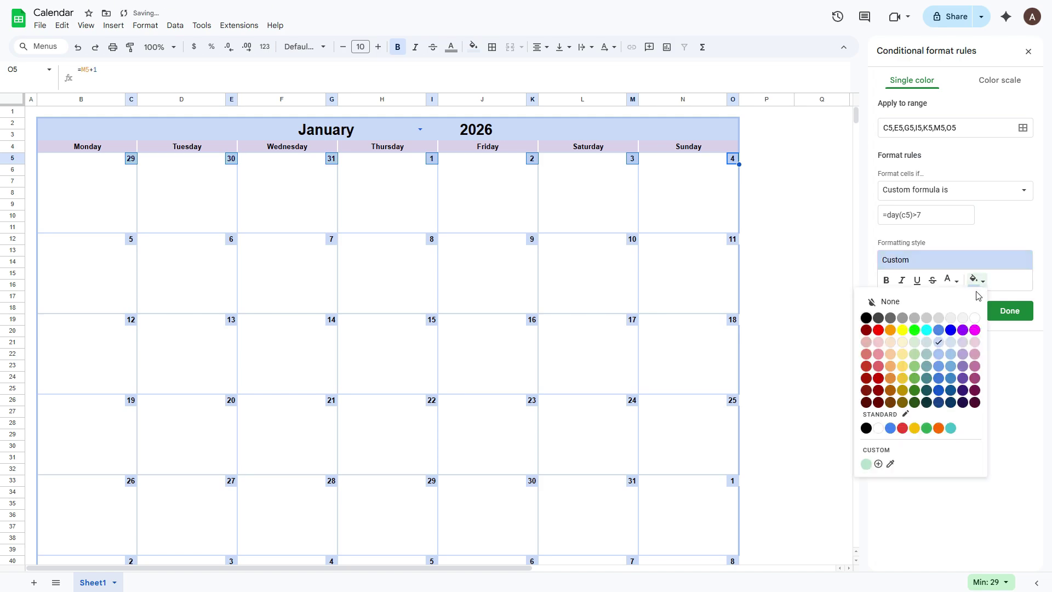
left_click(878, 464)
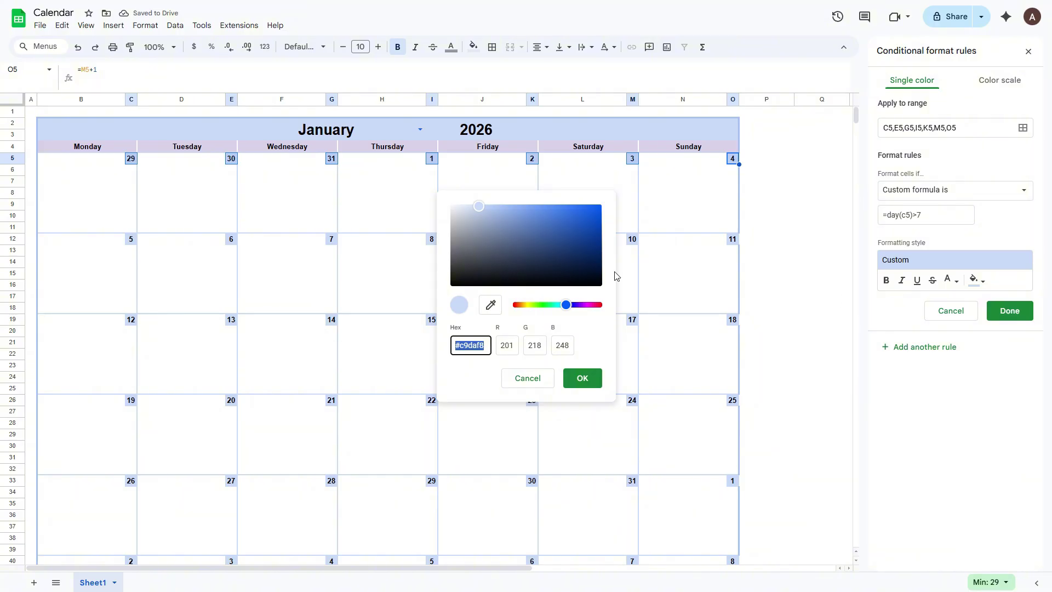
left_click_drag(477, 209, 470, 211)
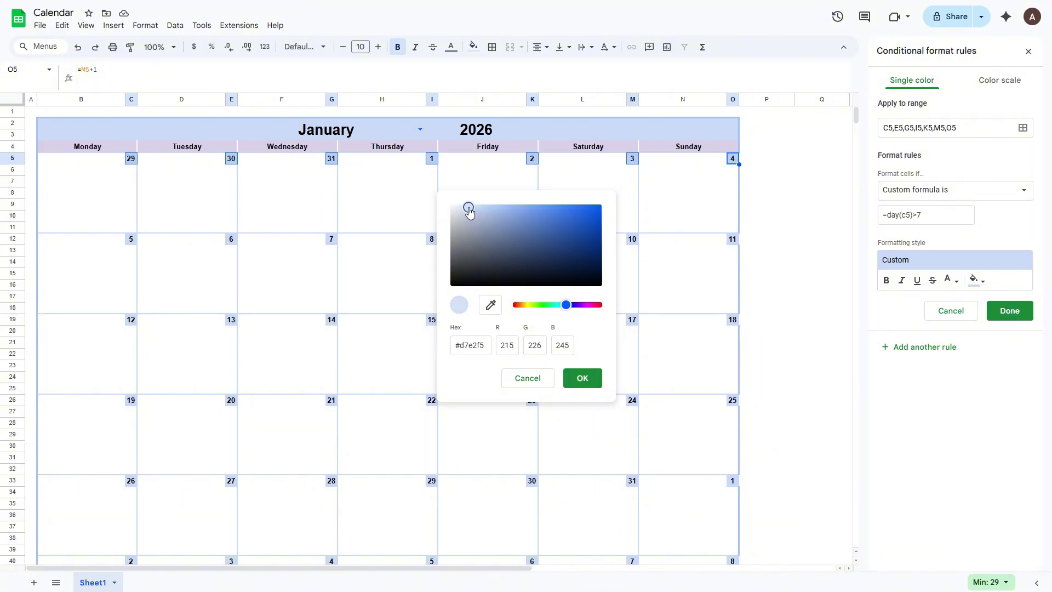
left_click(584, 380)
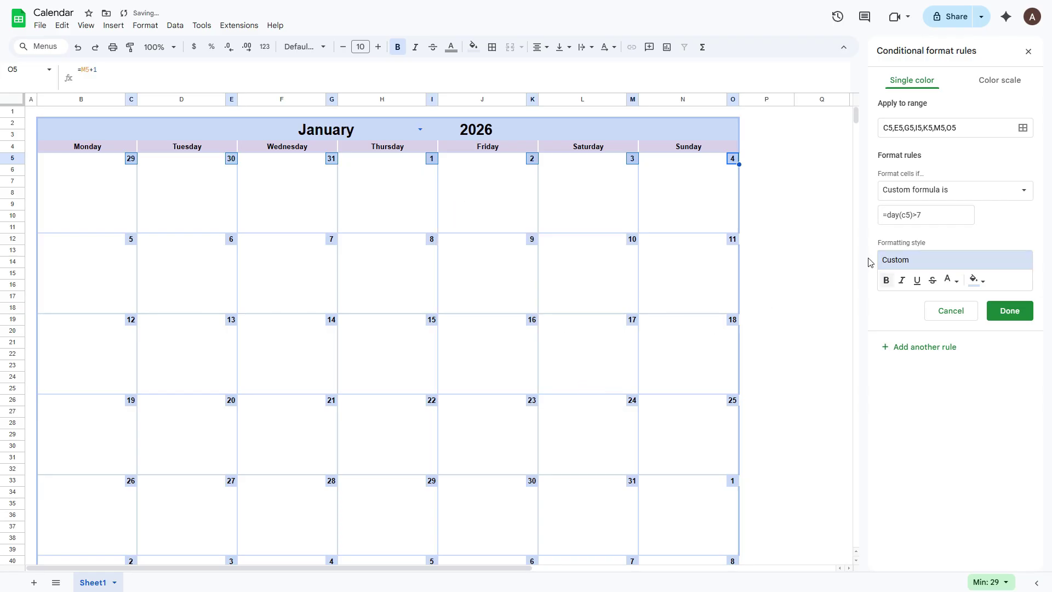
left_click(950, 280)
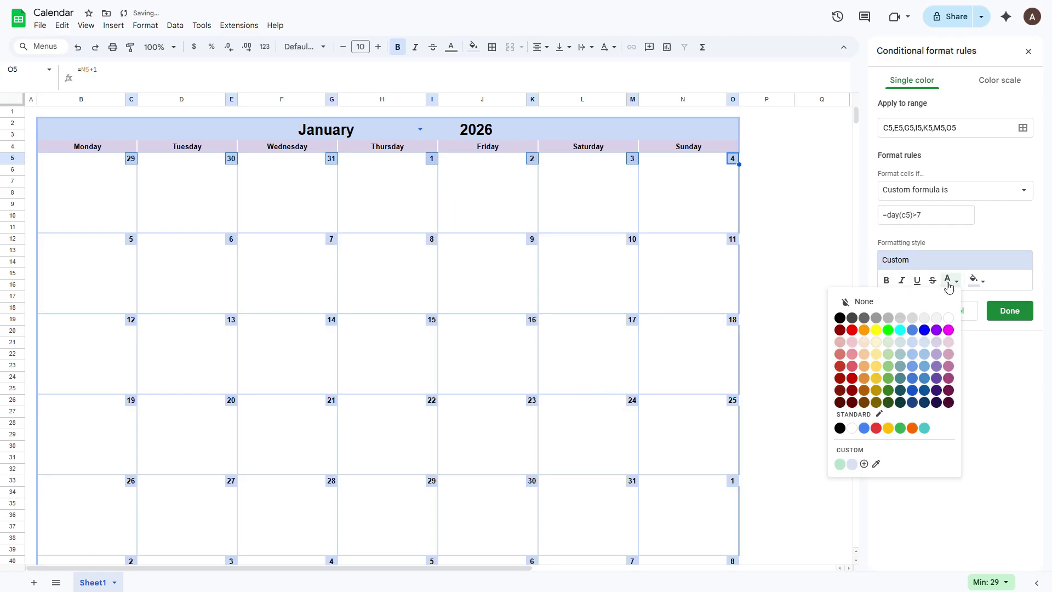
left_click(913, 319)
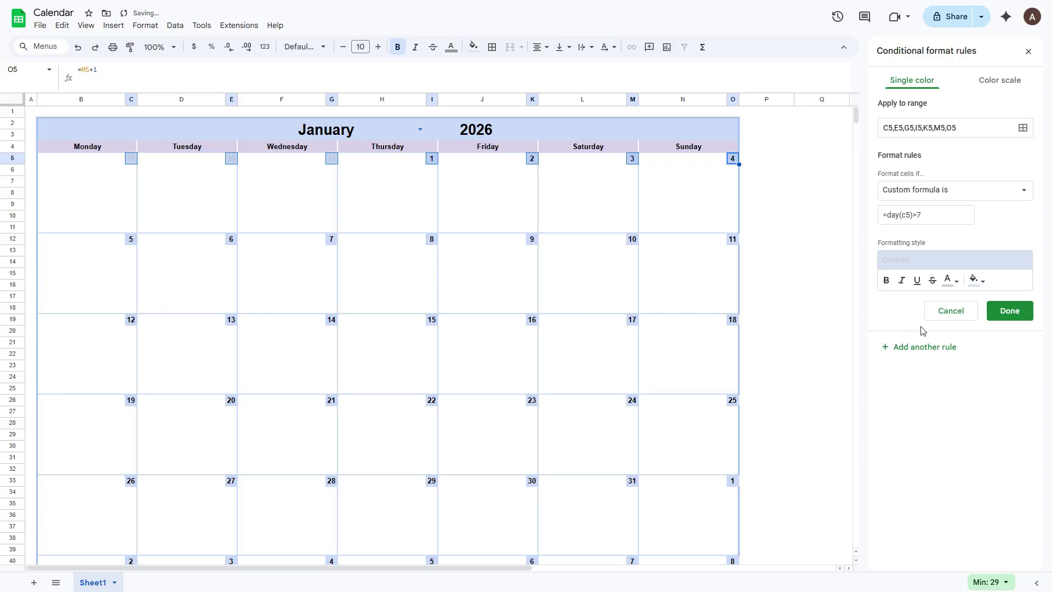
left_click(1008, 312)
left_click(370, 267)
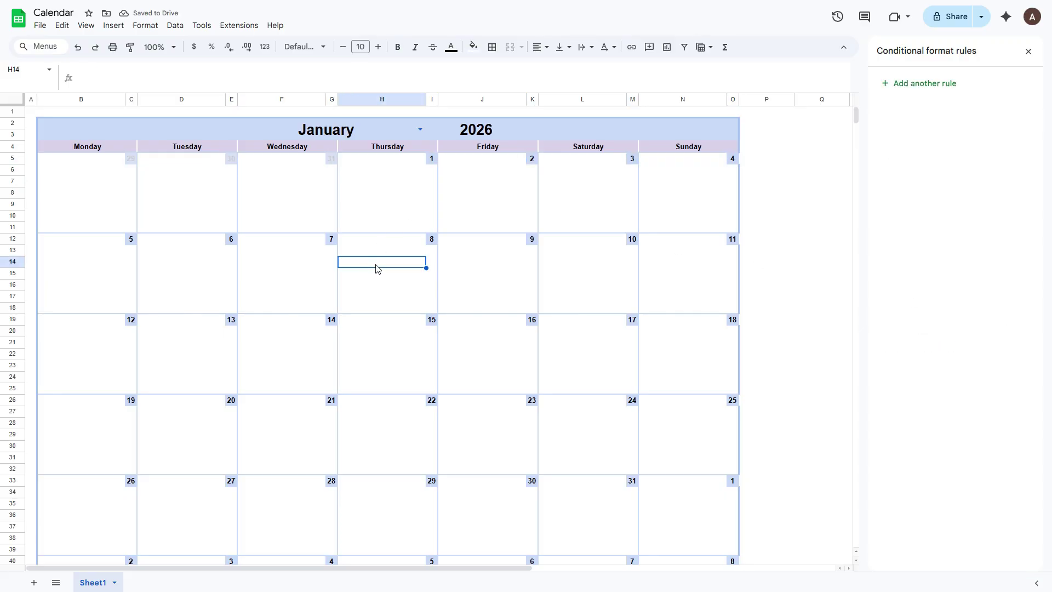
Select the last two rows' date cells, C33 through O33 and C40 through O40.
scroll(386, 270, "down", 2)
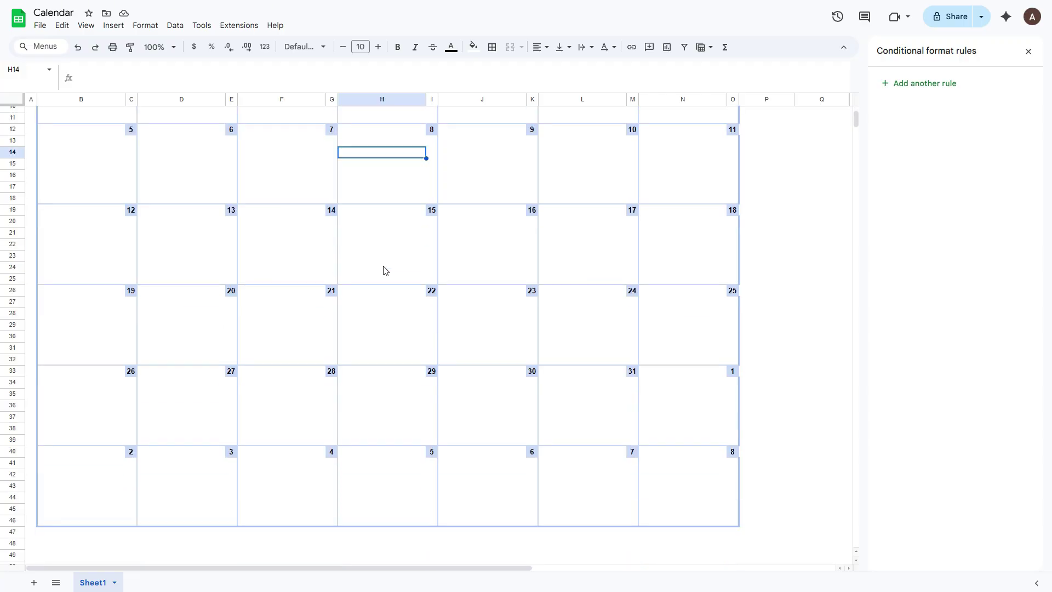
left_click(131, 377)
left_click(230, 373, "ctrl")
left_click(332, 375, "ctrl")
left_click(431, 373, "ctrl")
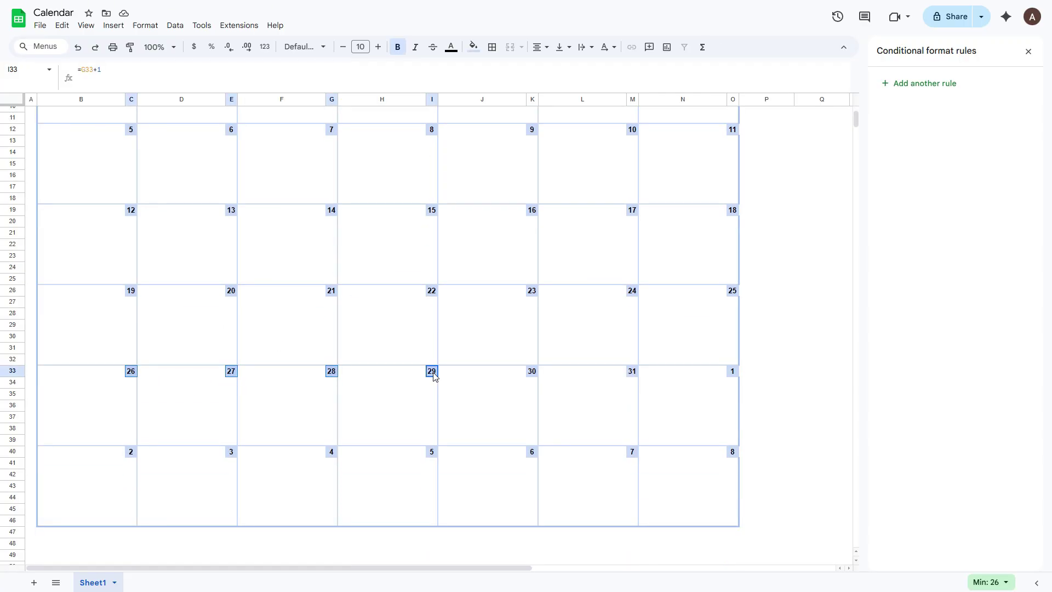
left_click(538, 374)
left_click(636, 374)
left_click(735, 374)
left_click(130, 454)
left_click(233, 455)
left_click(329, 453)
left_click(438, 455)
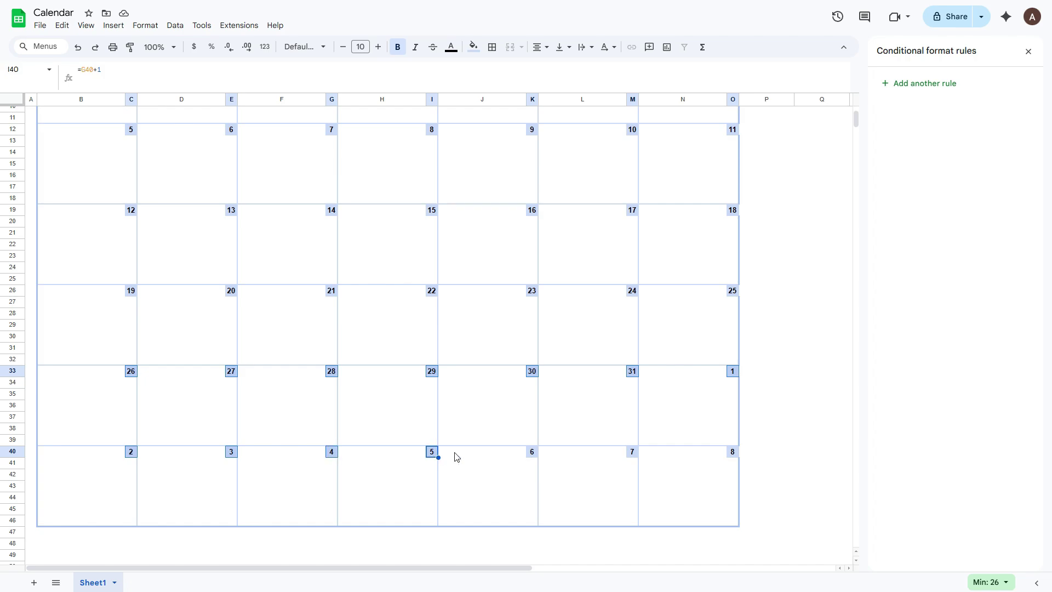
left_click(535, 456)
left_click(636, 454)
left_click(730, 455)
Create a conditional formatting rule with the custom formula =day(C33)<20.
left_click(141, 26)
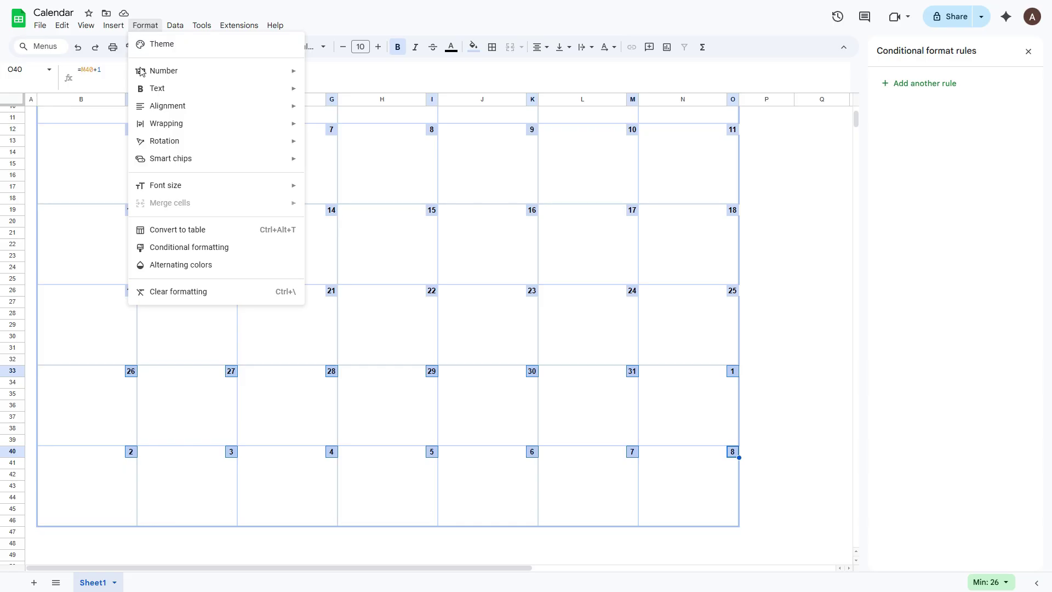
left_click(165, 247)
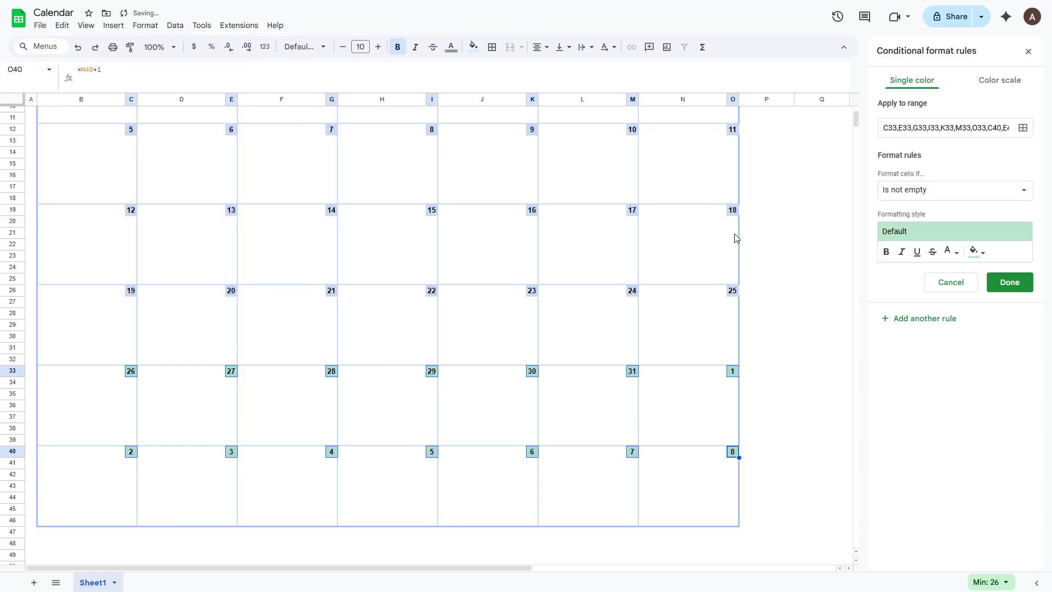
left_click(1022, 192)
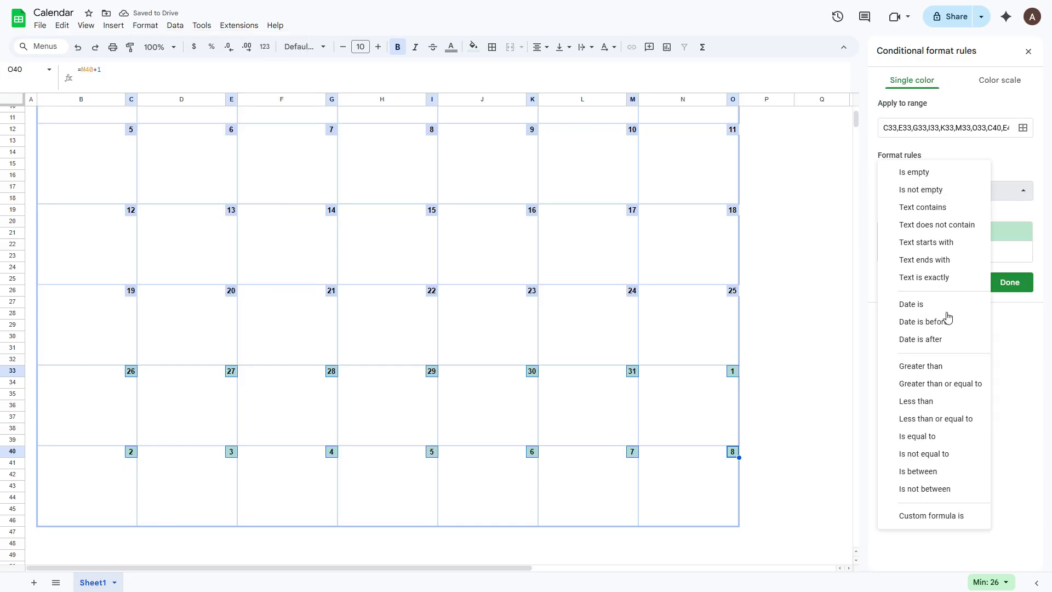
left_click(927, 514)
left_click(899, 215)
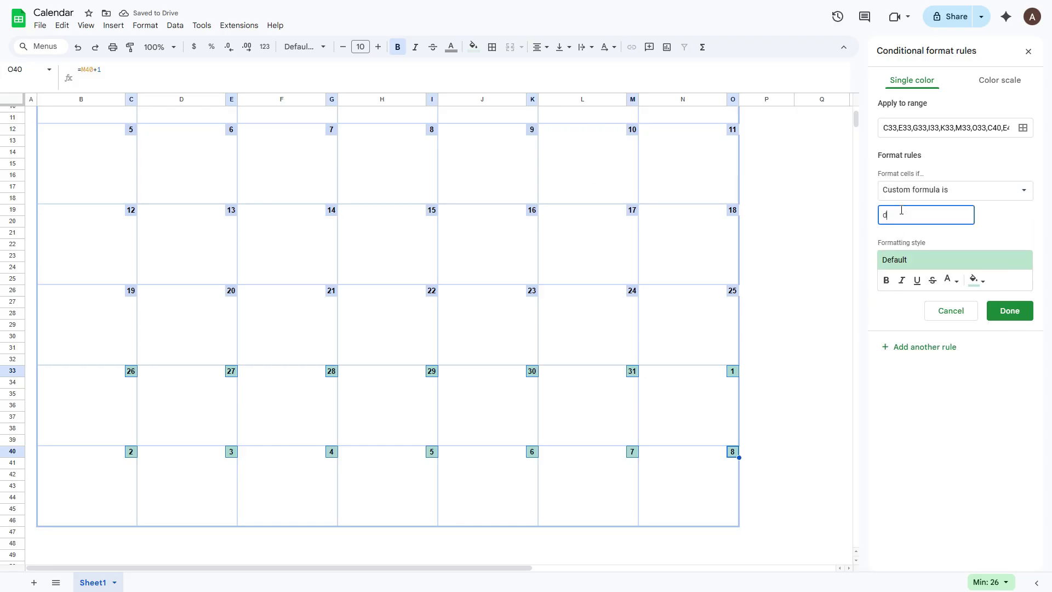
type("=day(C33)<20")
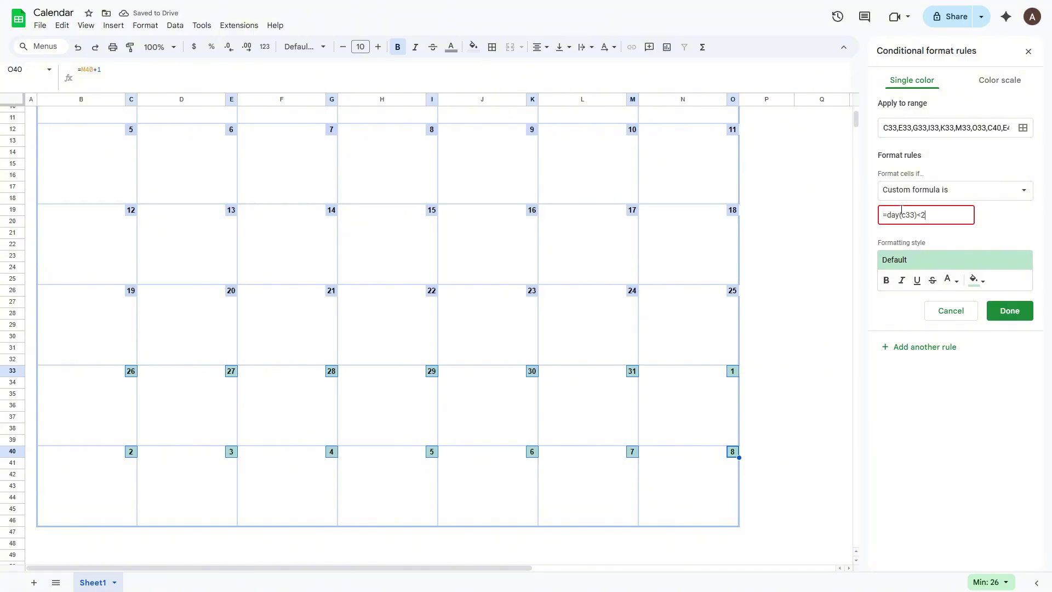
Give the rule the saved lavender fill and light grey text, then save it.
left_click(977, 280)
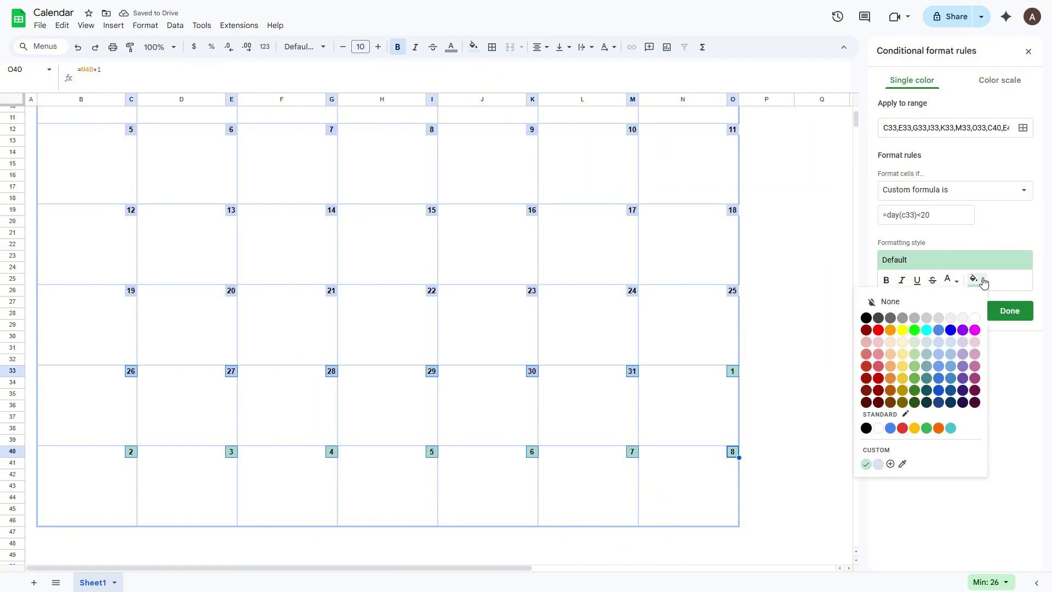
left_click(879, 464)
left_click(954, 282)
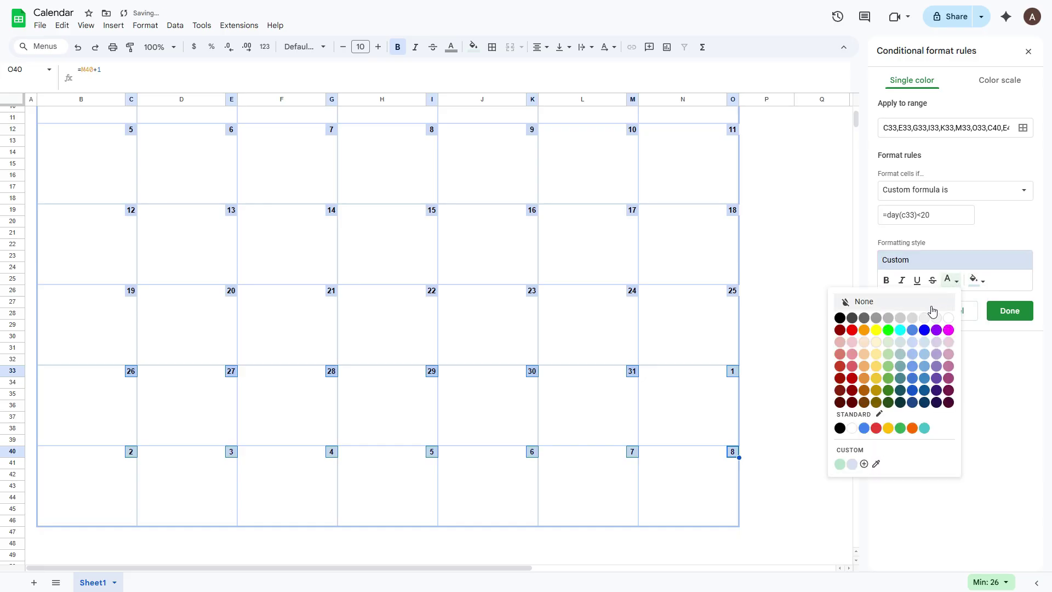
left_click(909, 318)
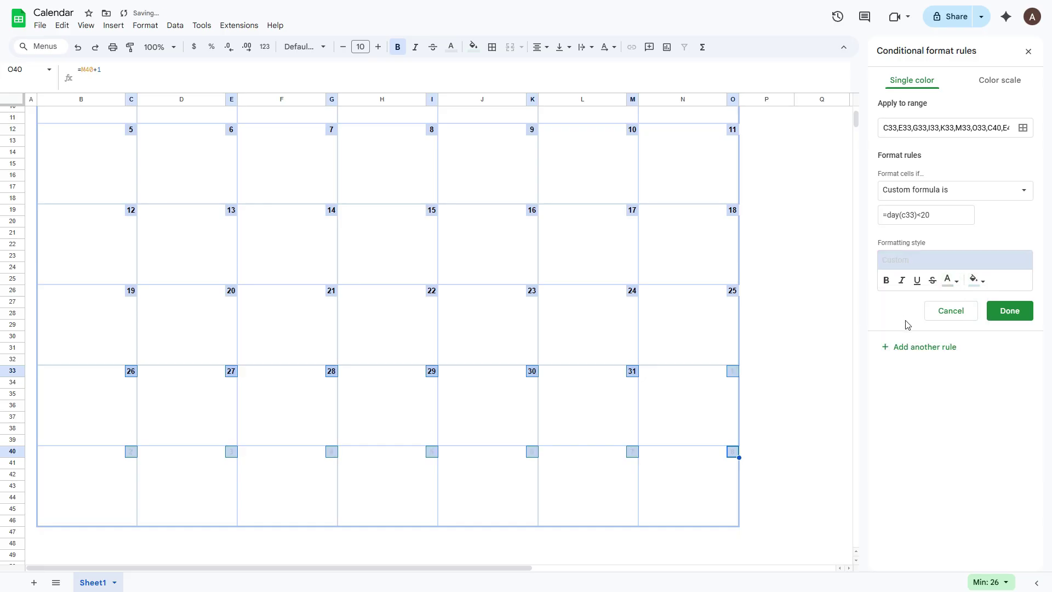
left_click(1009, 310)
Add a right border along column O from O5 down to O46.
left_click(598, 397)
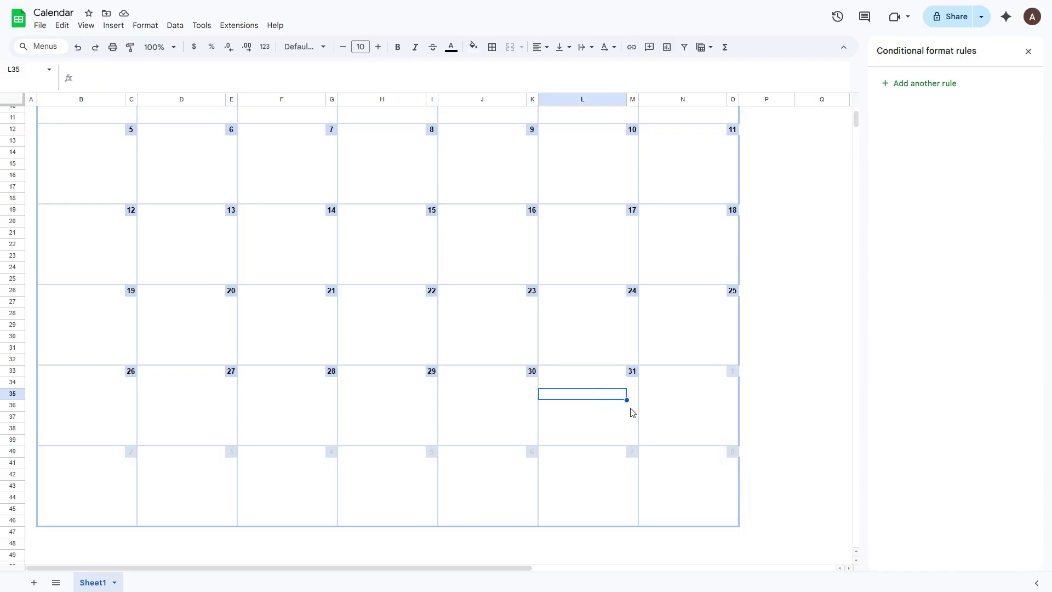
left_click(730, 523)
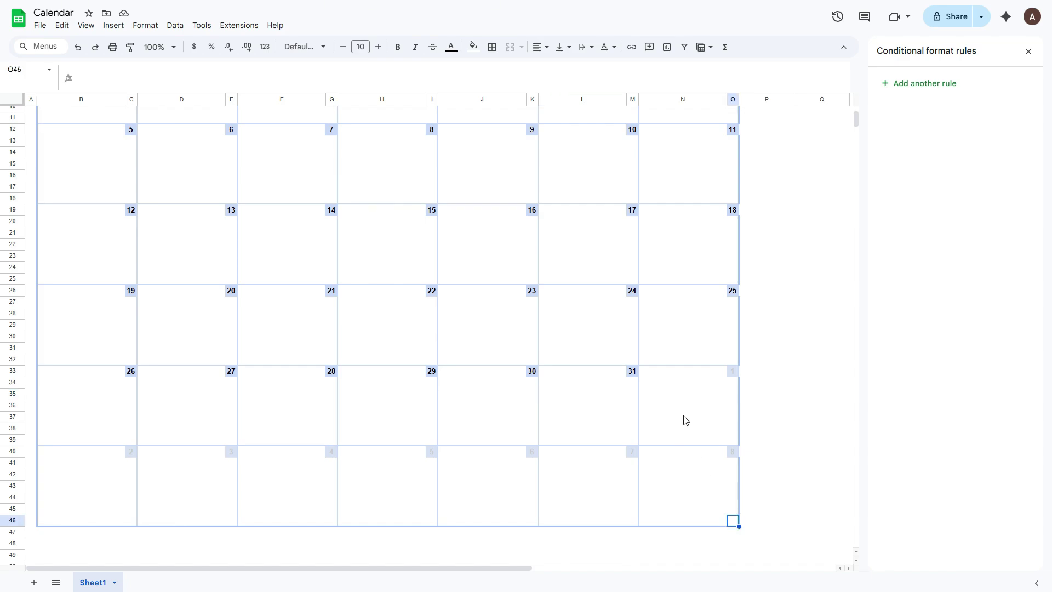
scroll(690, 383, "up", 3)
left_click(726, 163, "shift")
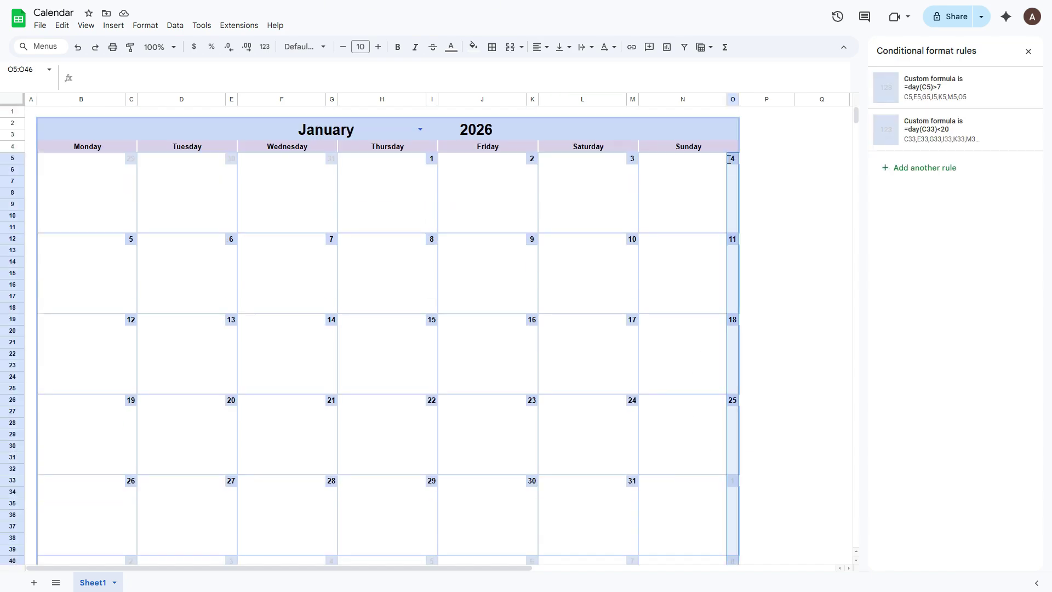
left_click(492, 47)
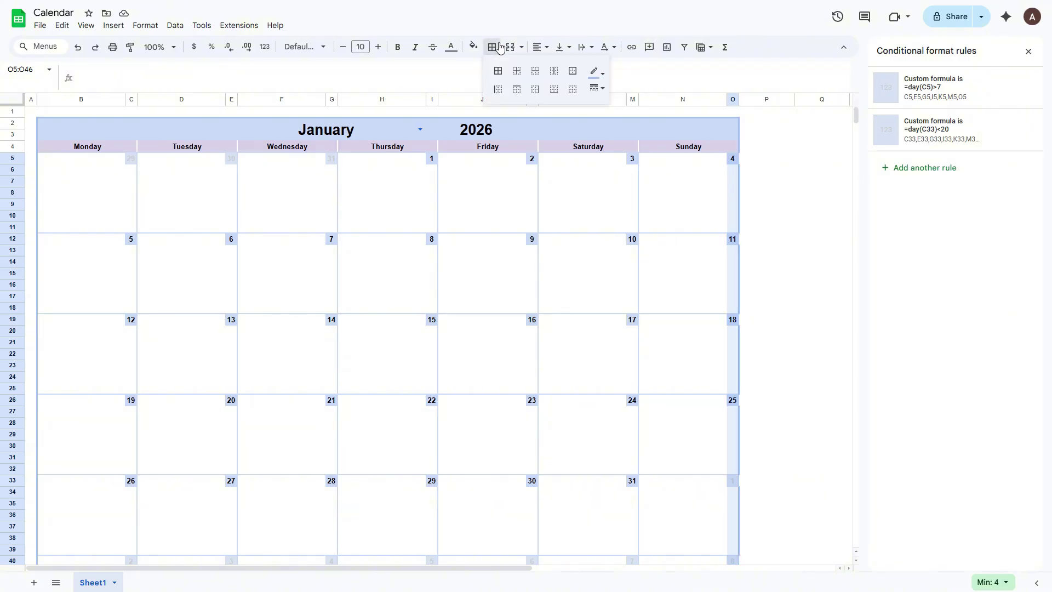
left_click(536, 89)
left_click(248, 192)
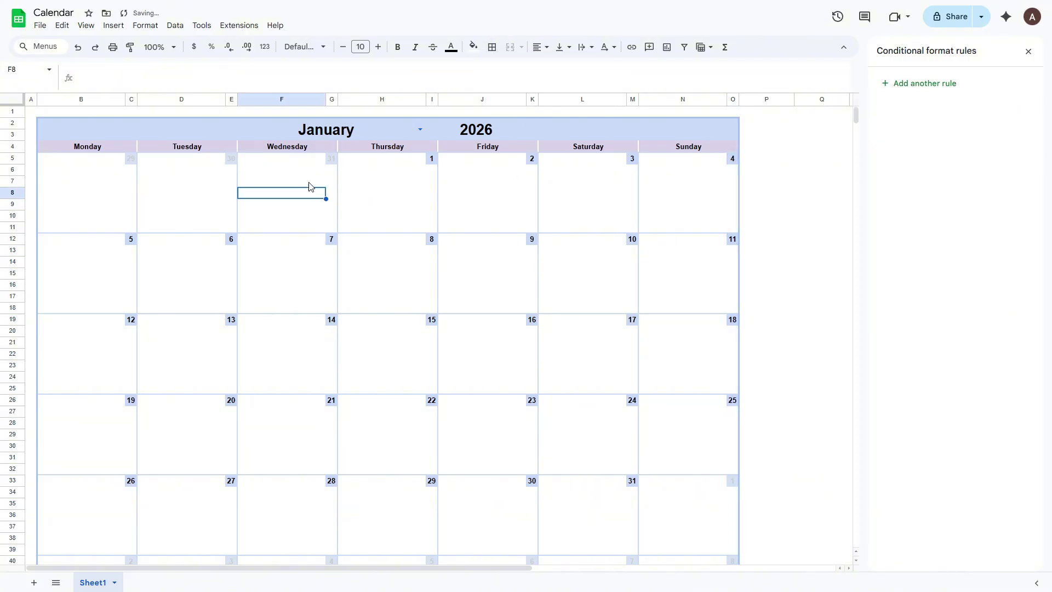
Test the year cell with 2027 and 2028, then restore it to 2026.
left_click(490, 136)
type("2027")
type("2028")
key("Return")
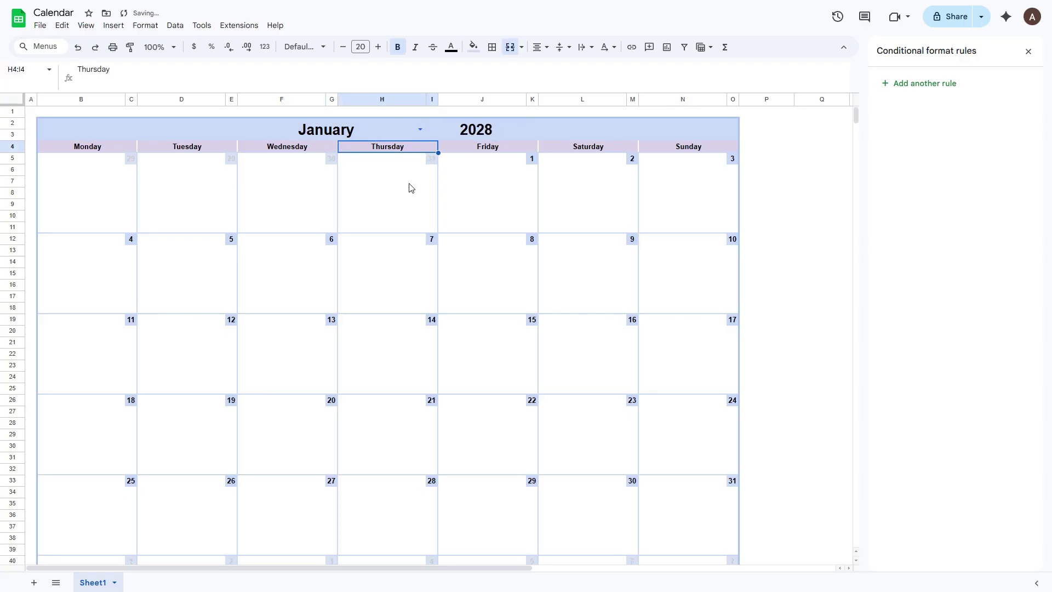
left_click(478, 131)
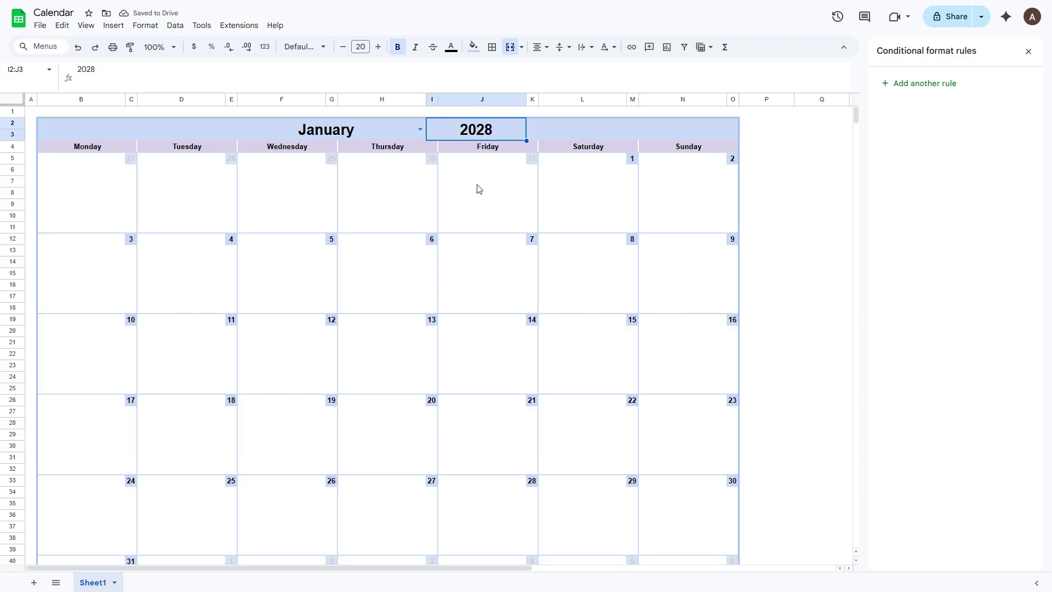
key("ctrl+z")
key("ctrl+z")
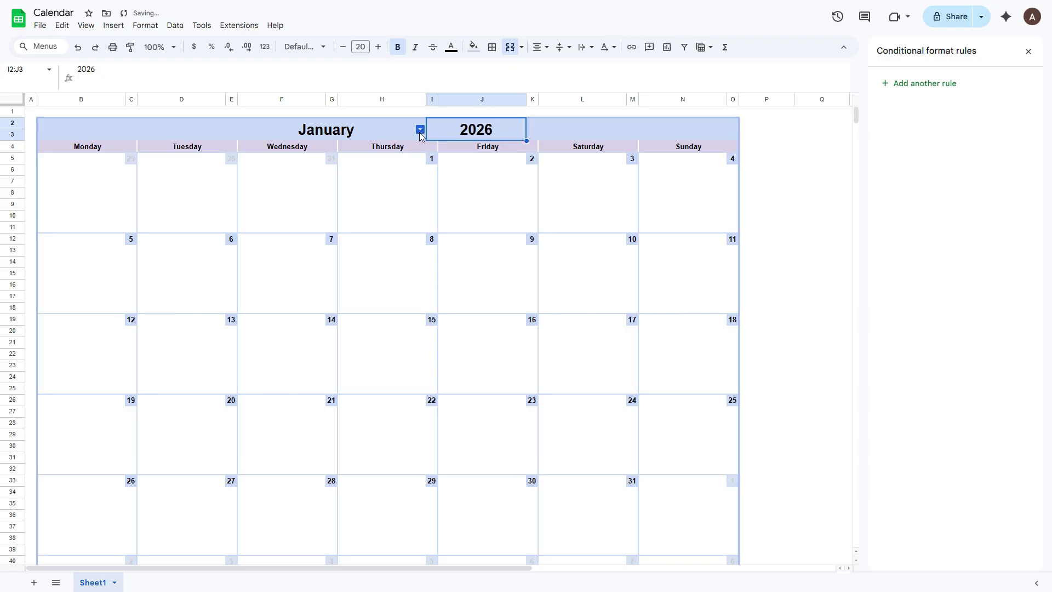
Switch the month to December and back to January, then close the side panels.
left_click(421, 129)
left_click(255, 322)
left_click(420, 130)
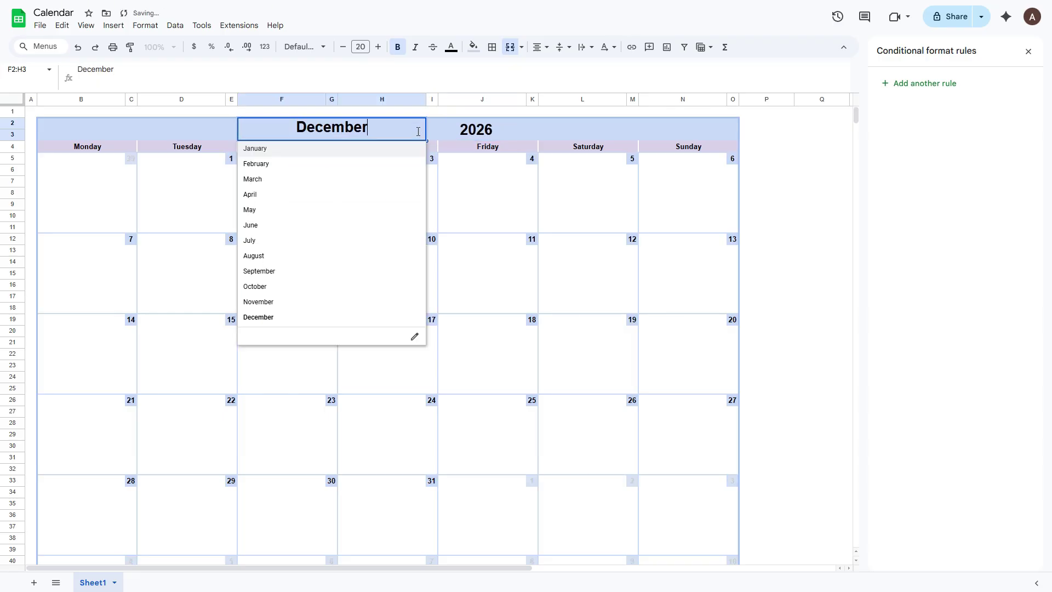
left_click(348, 150)
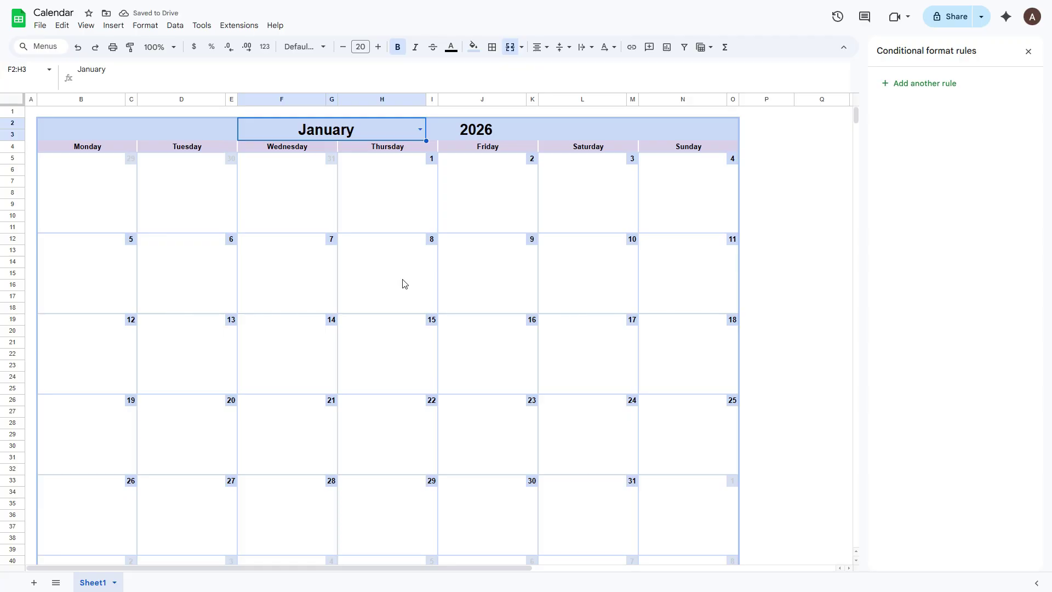
left_click(393, 195)
left_click(1028, 51)
left_click(1028, 51)
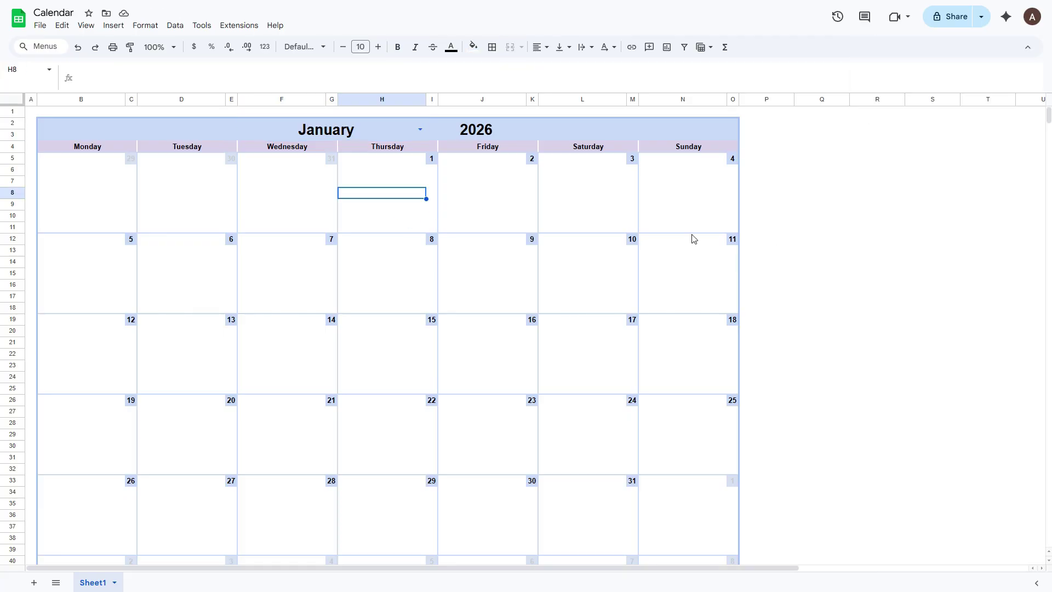
left_click(40, 25)
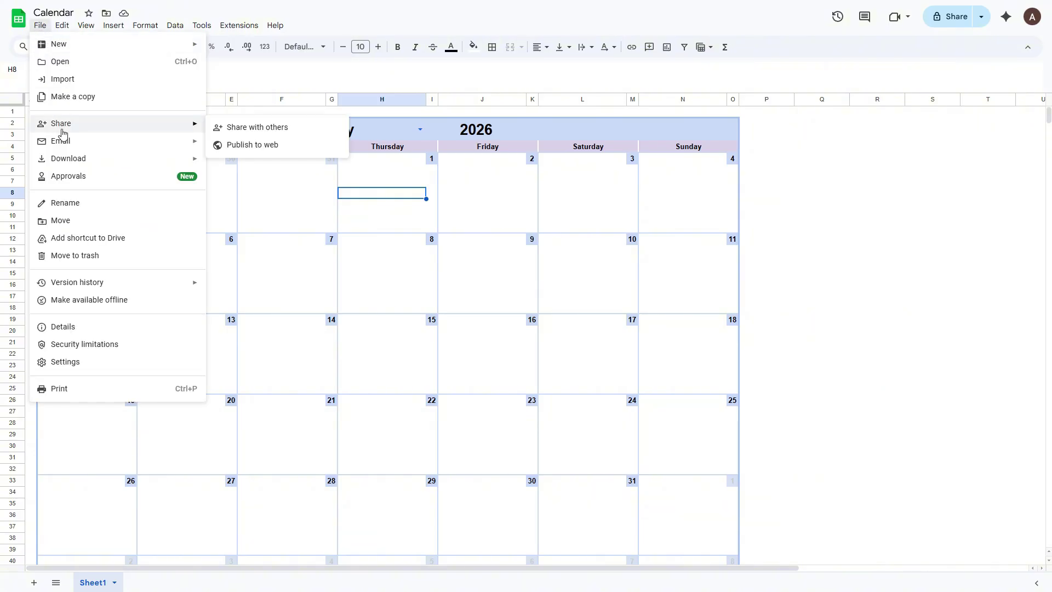
left_click(81, 393)
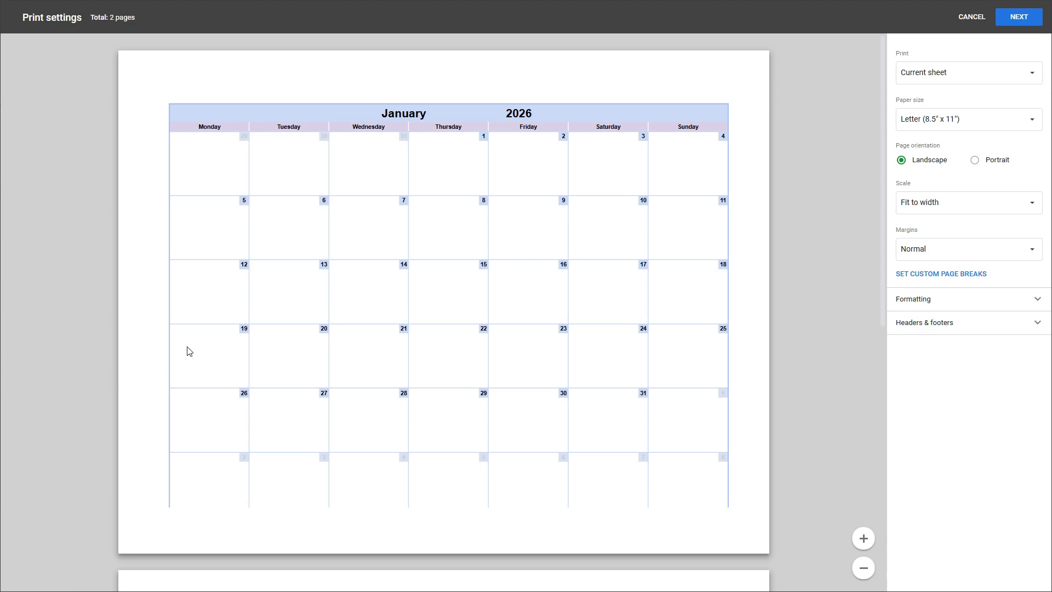
scroll(257, 356, "down", 2)
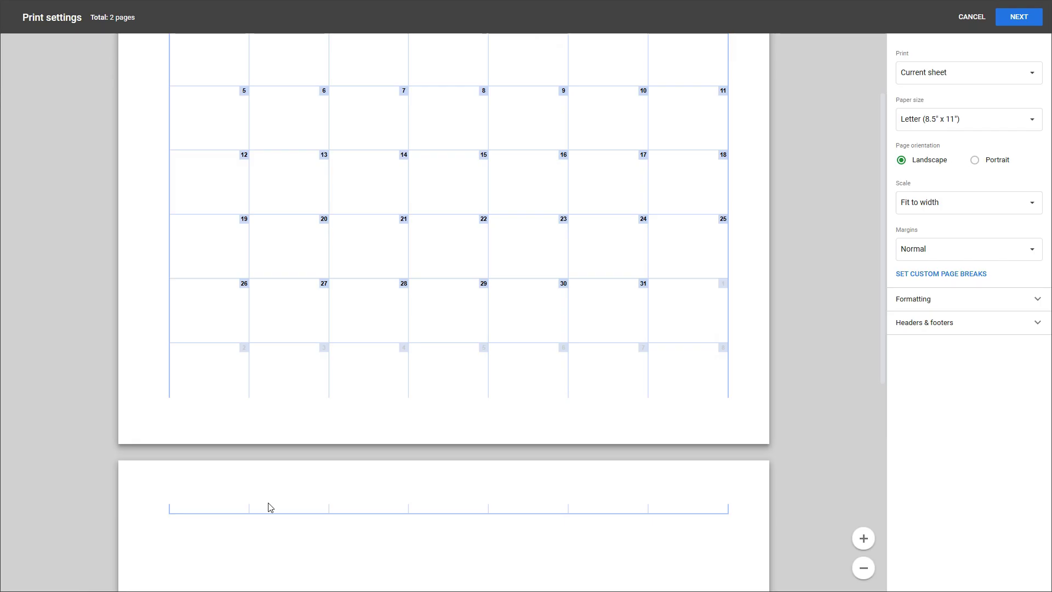
scroll(268, 499, "up", 2)
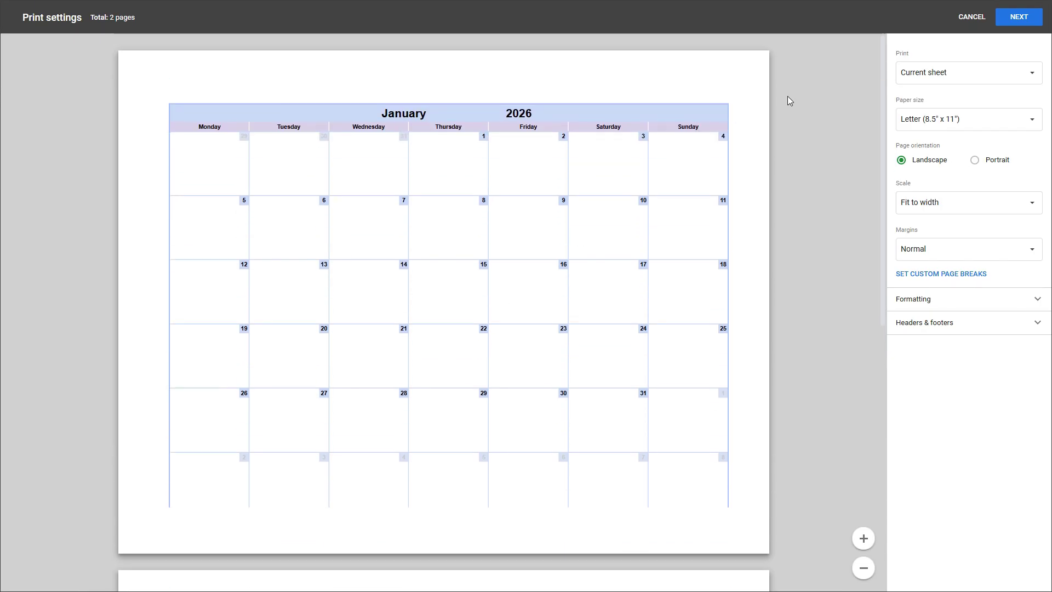
left_click(971, 17)
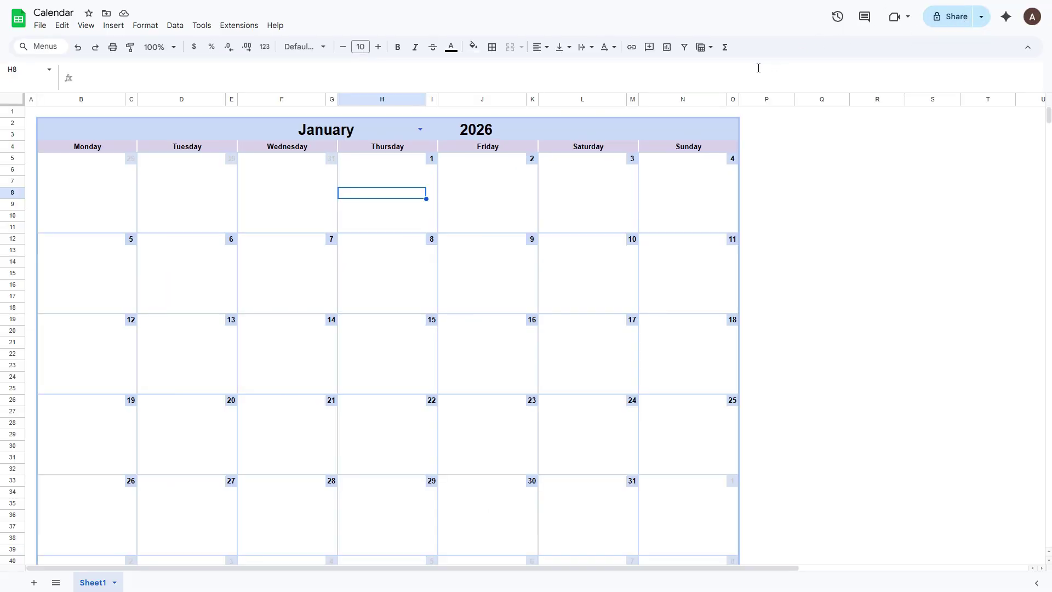
Resize columns B, D, F, H, J, L and N to 165 pixels each, then preview the printout.
left_click(76, 99)
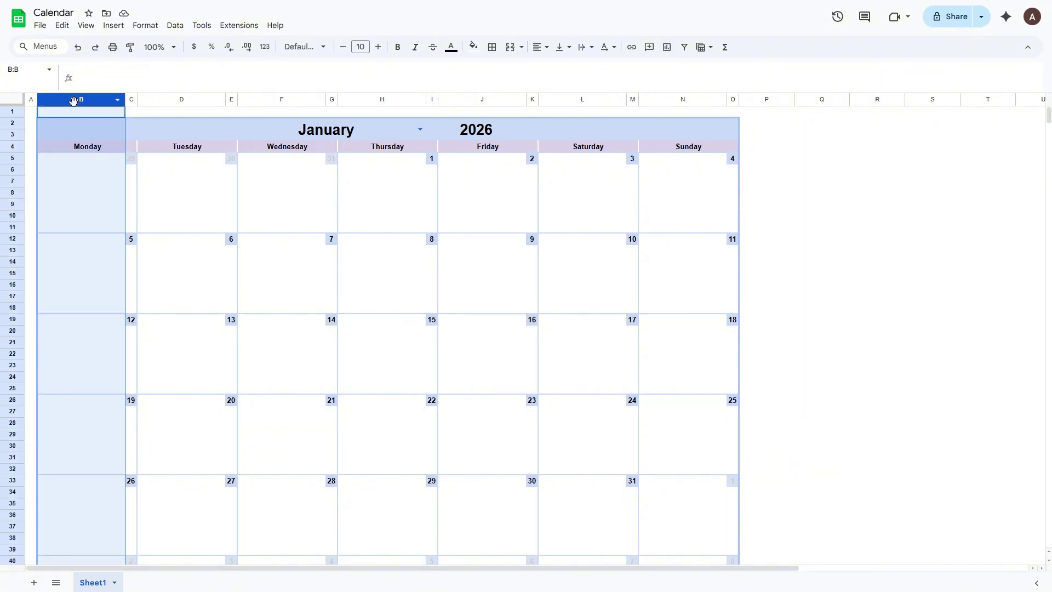
left_click(176, 99, "ctrl")
left_click(297, 98, "ctrl")
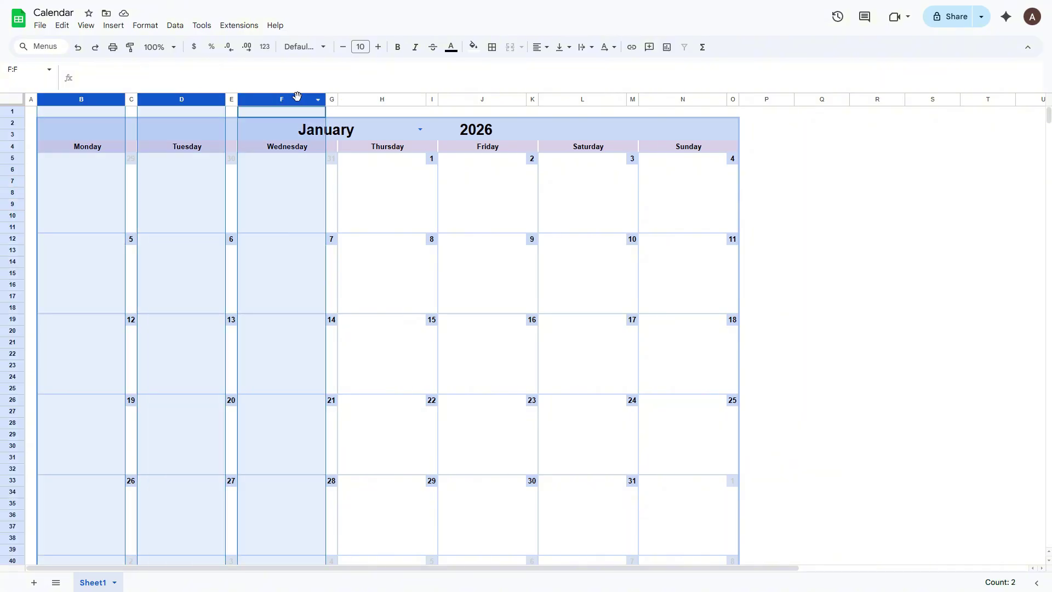
left_click(378, 98, "ctrl")
left_click(471, 98, "ctrl")
left_click(577, 97, "ctrl")
left_click(676, 98, "ctrl")
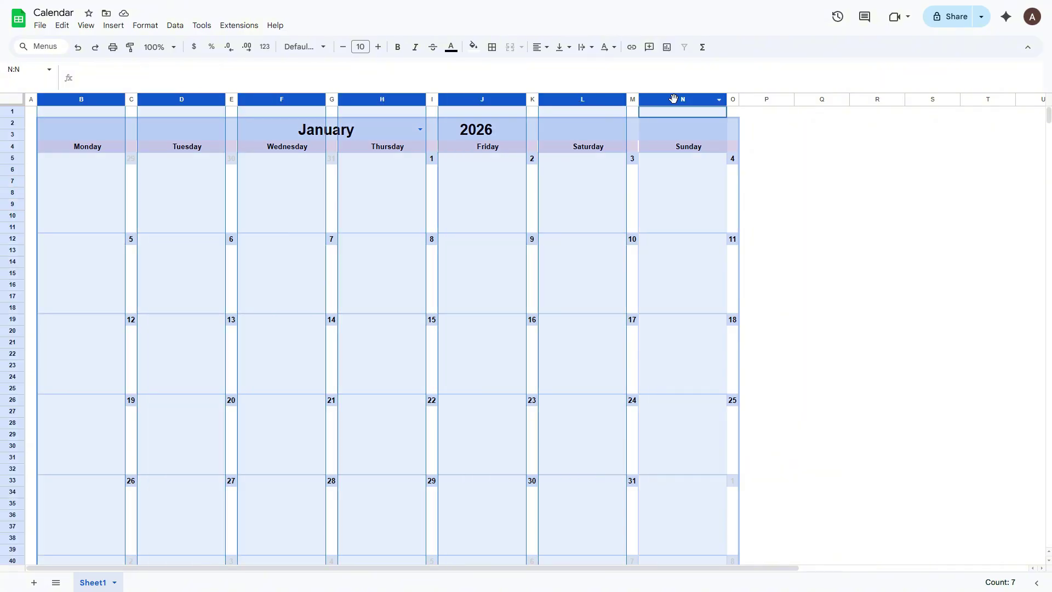
right_click(676, 101)
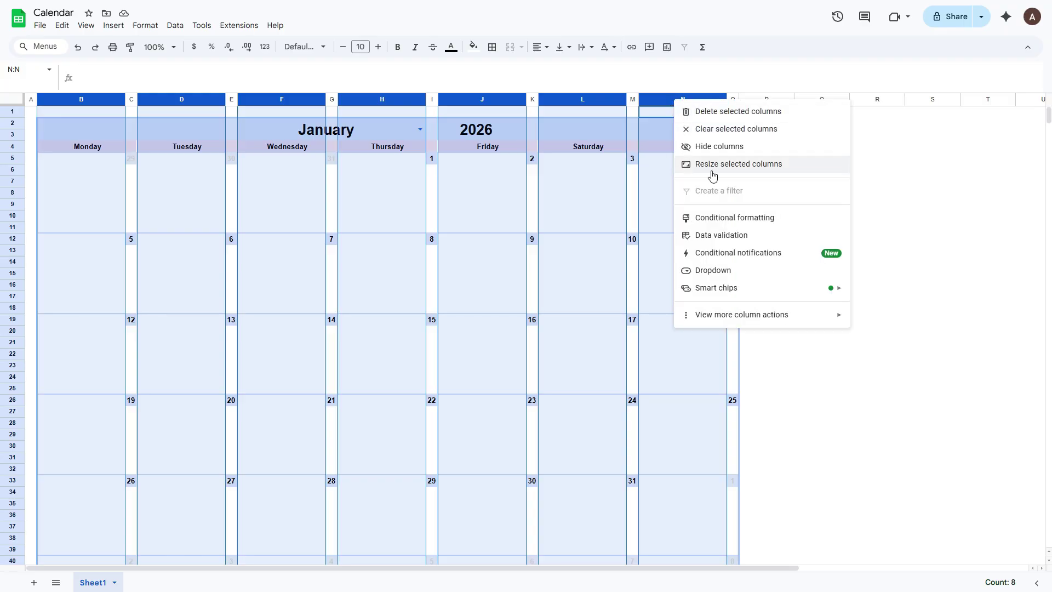
left_click(713, 166)
type("1")
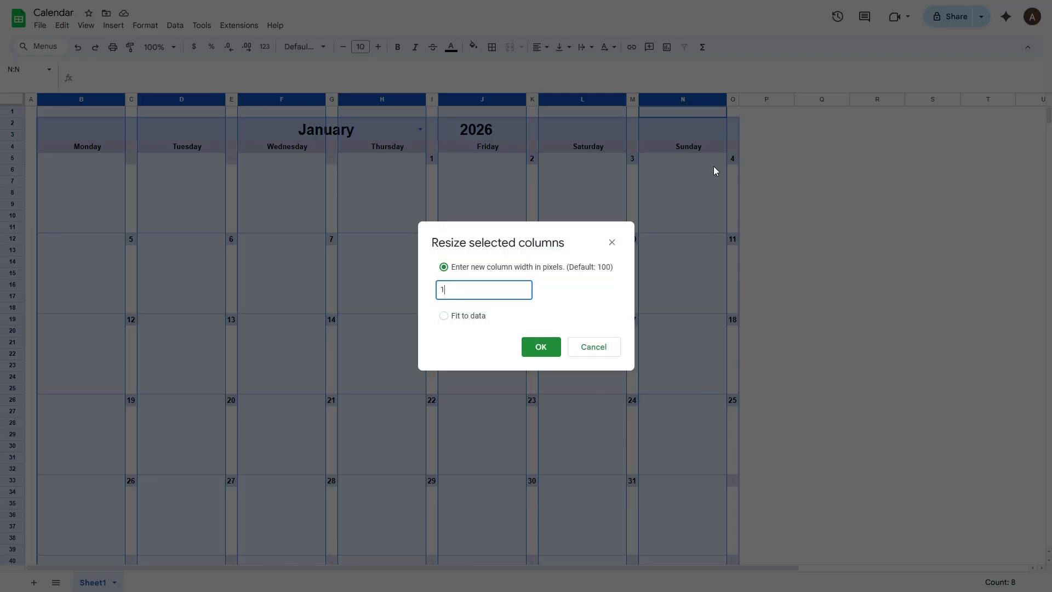
type("65")
key("Return")
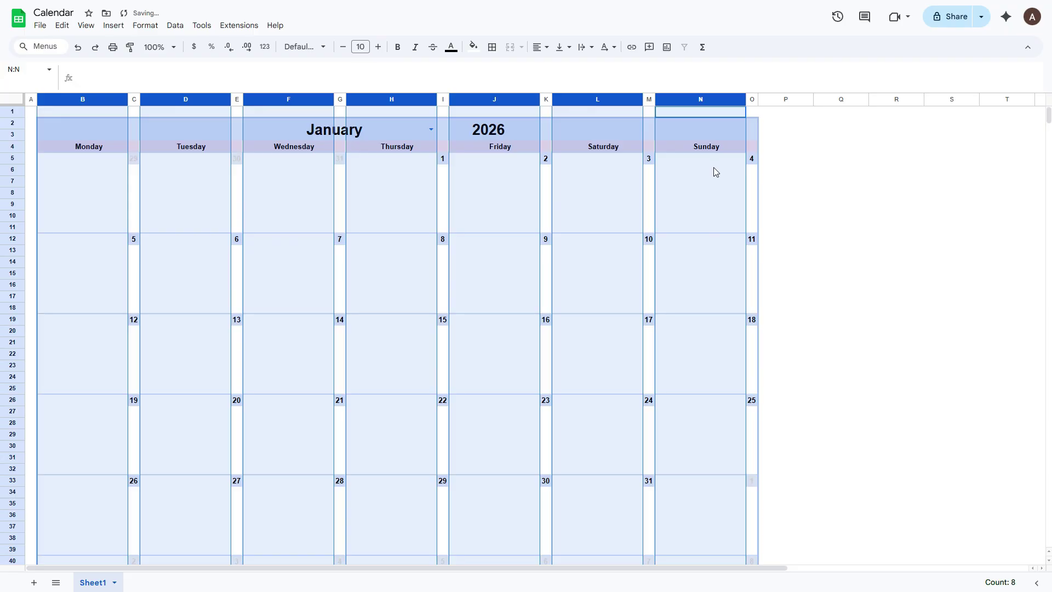
left_click(593, 205)
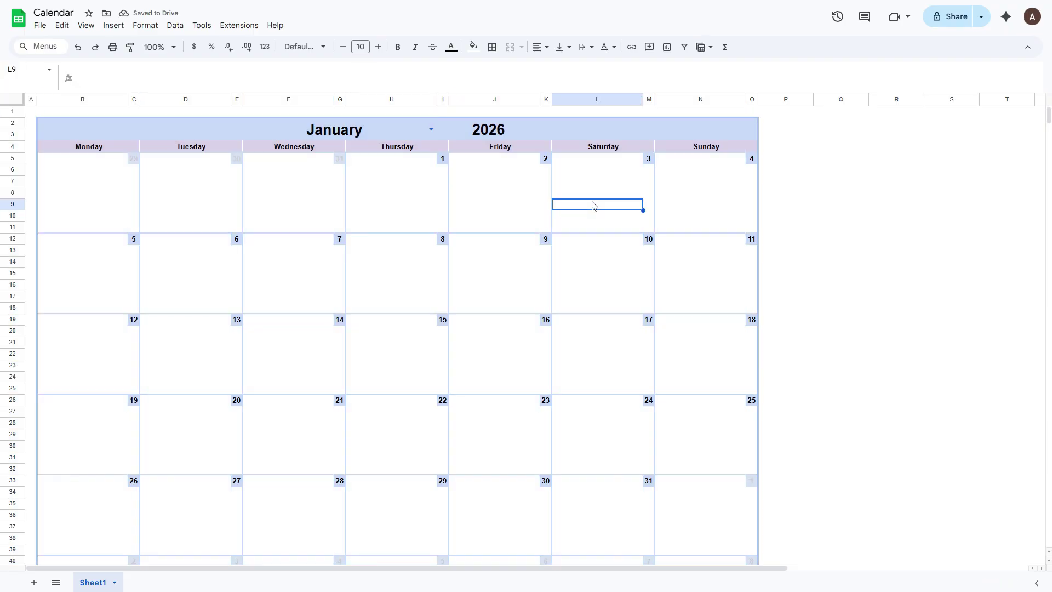
key("ctrl+p")
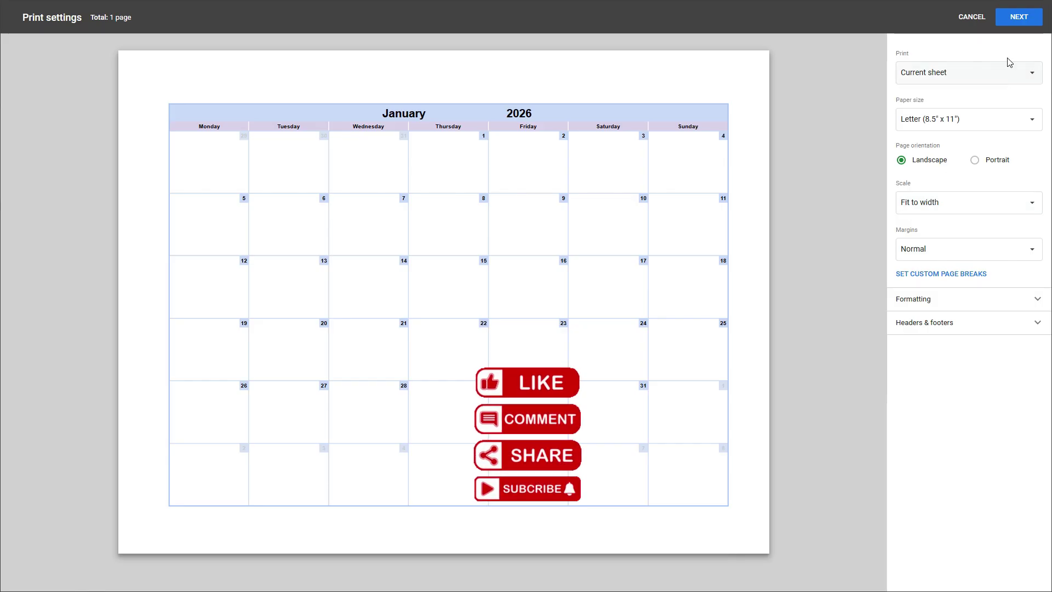
Close the one-page print preview and select the Thursday 8th box in cell H14.
key("Escape")
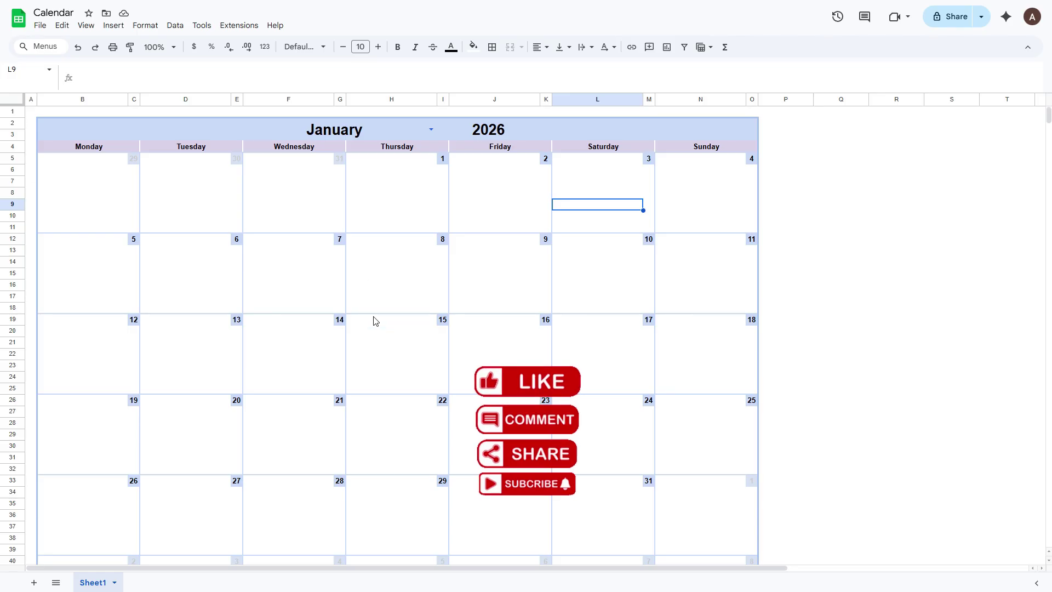
left_click(376, 263)
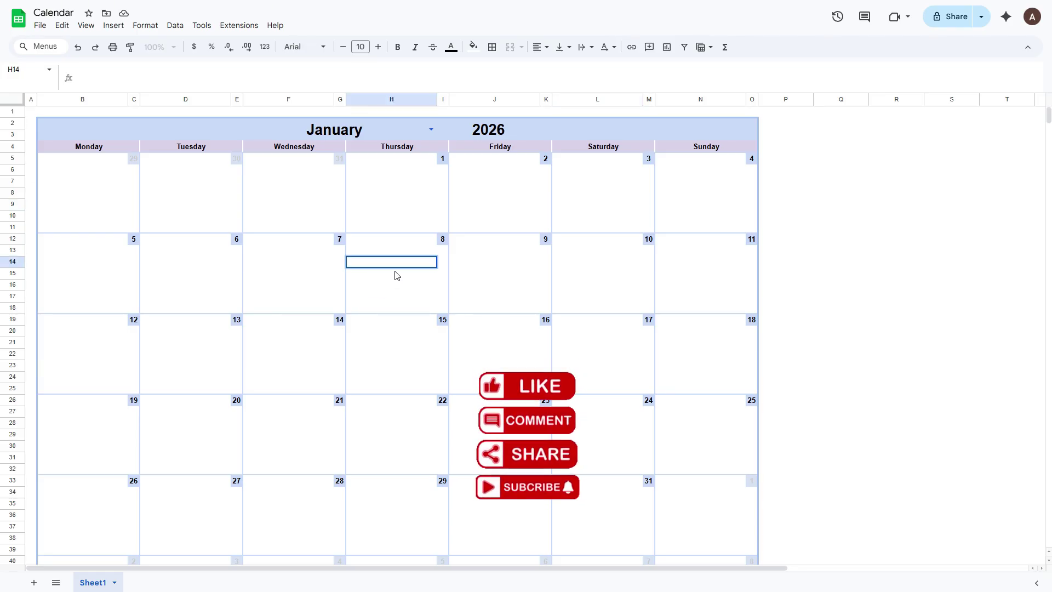